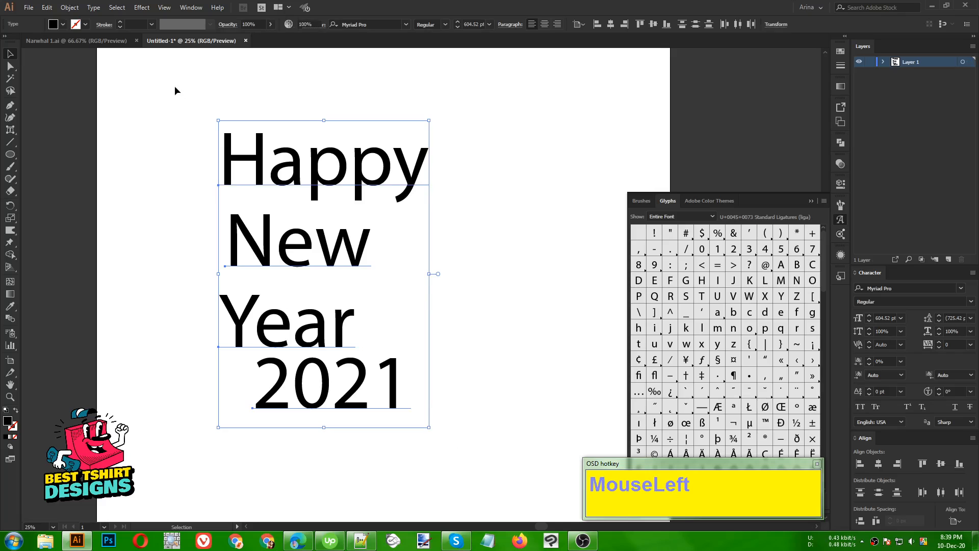
drag(147, 87, 544, 462)
click(524, 358)
drag(178, 98, 476, 456)
click(488, 405)
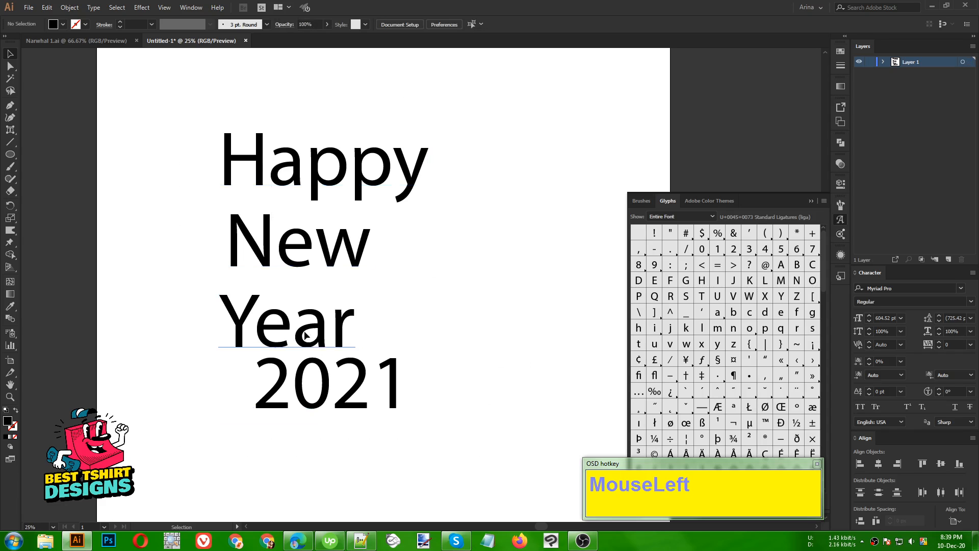
Step: Move "Year" up and slightly right under "New", and align all four words on a common horizontal center
drag(305, 334, 325, 319)
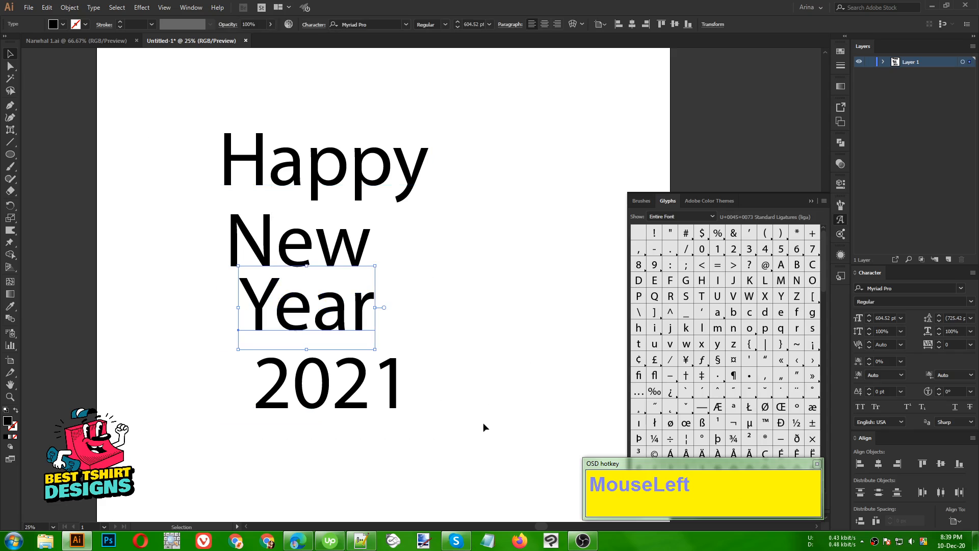
drag(482, 422, 173, 99)
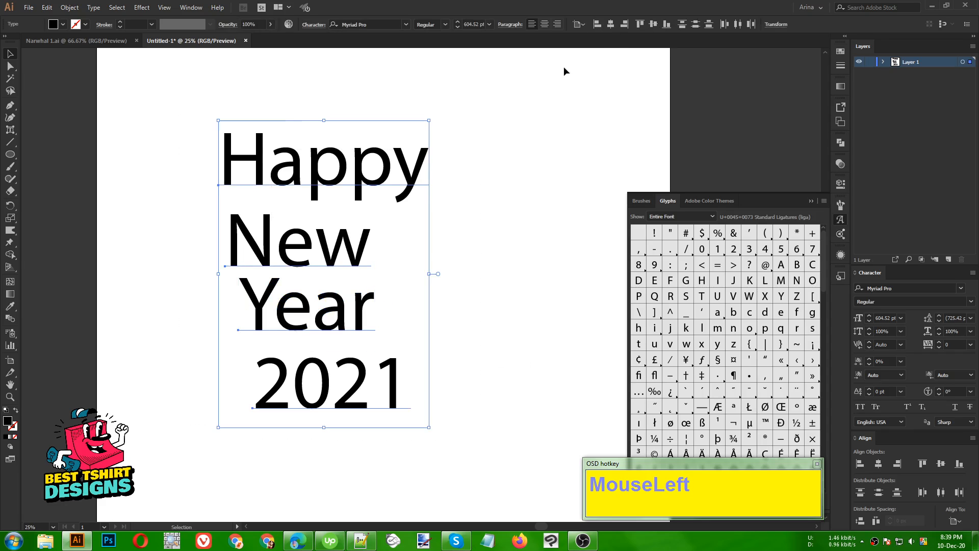
click(581, 27)
click(604, 36)
click(610, 24)
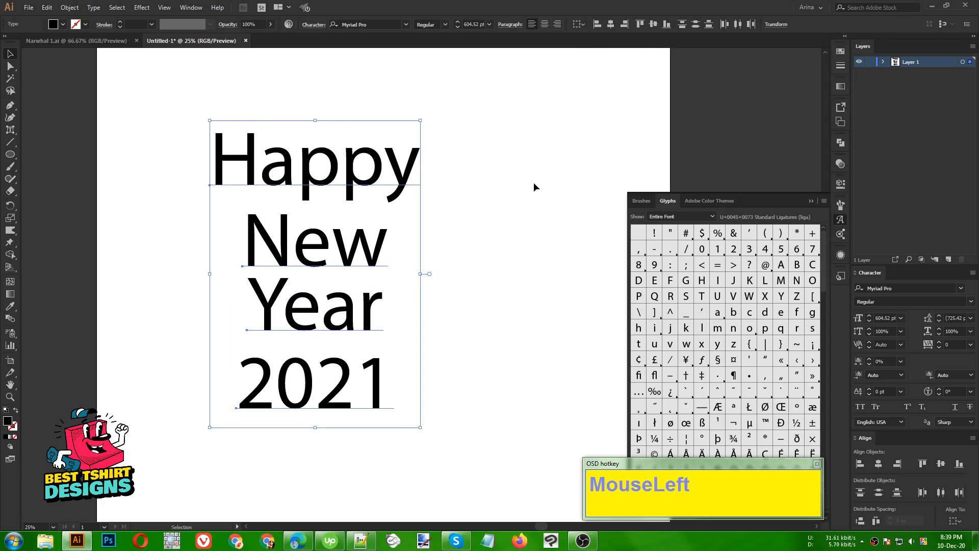
Step: Set the font of all four words to Aerokids
drag(191, 121, 474, 447)
click(513, 295)
drag(169, 105, 482, 388)
click(383, 23)
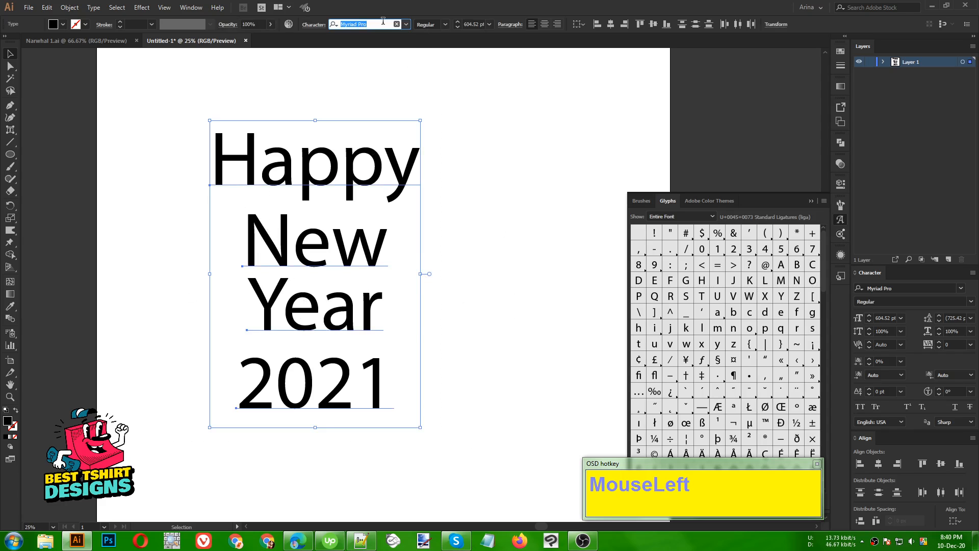
text(aer)
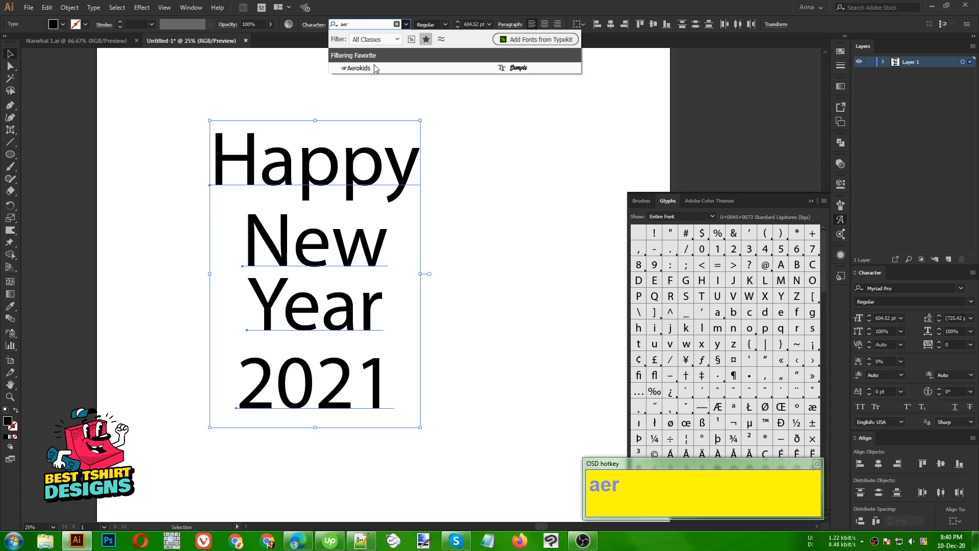
click(376, 69)
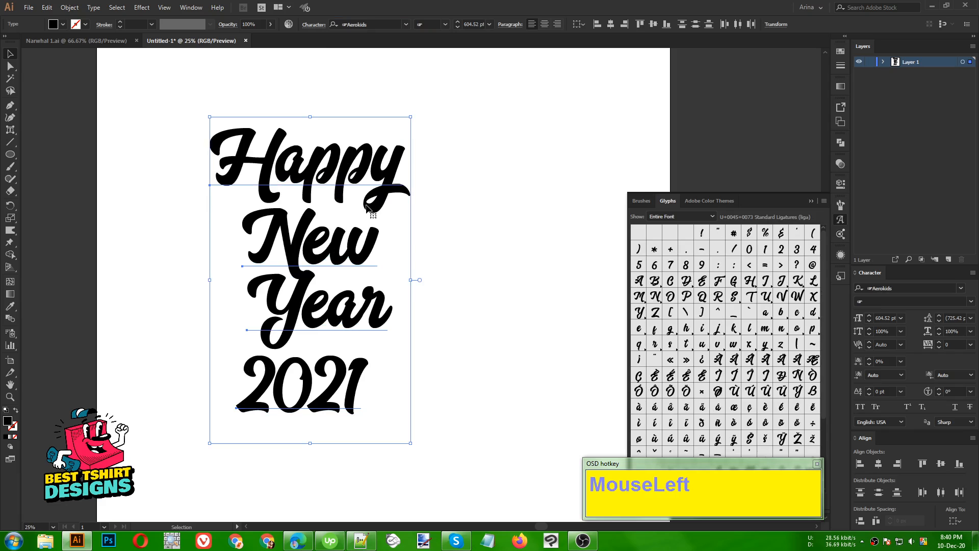
Step: Change the font of all four words to Streetwear
click(372, 23)
text(st)
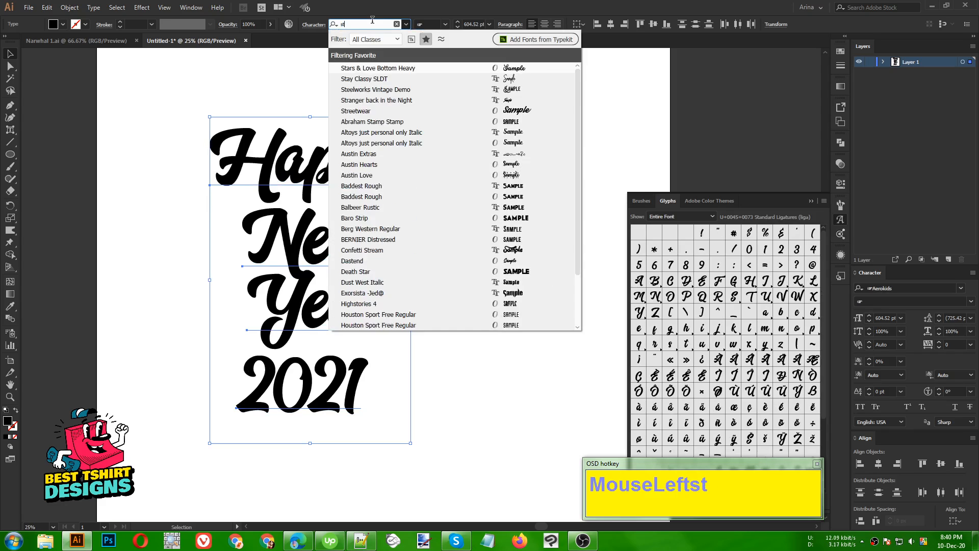
text(ree)
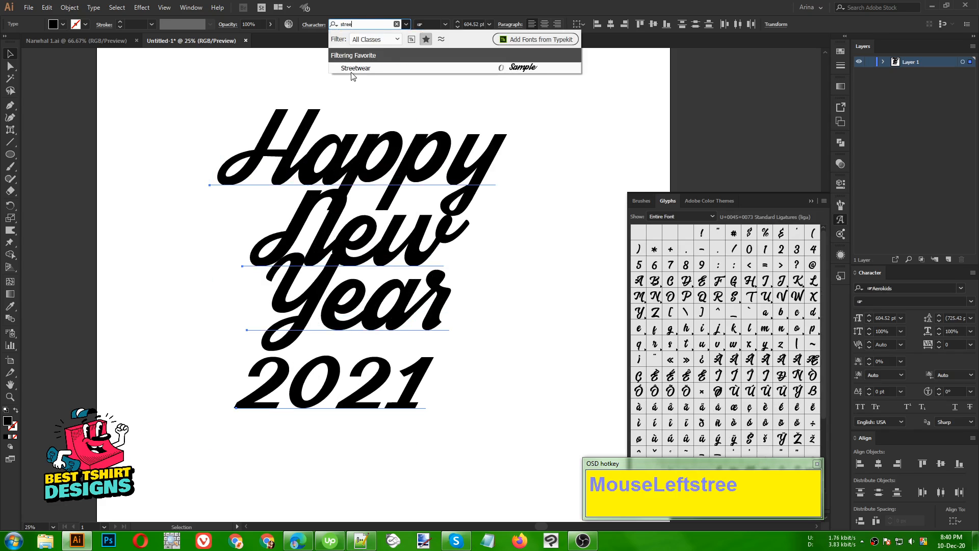
click(352, 72)
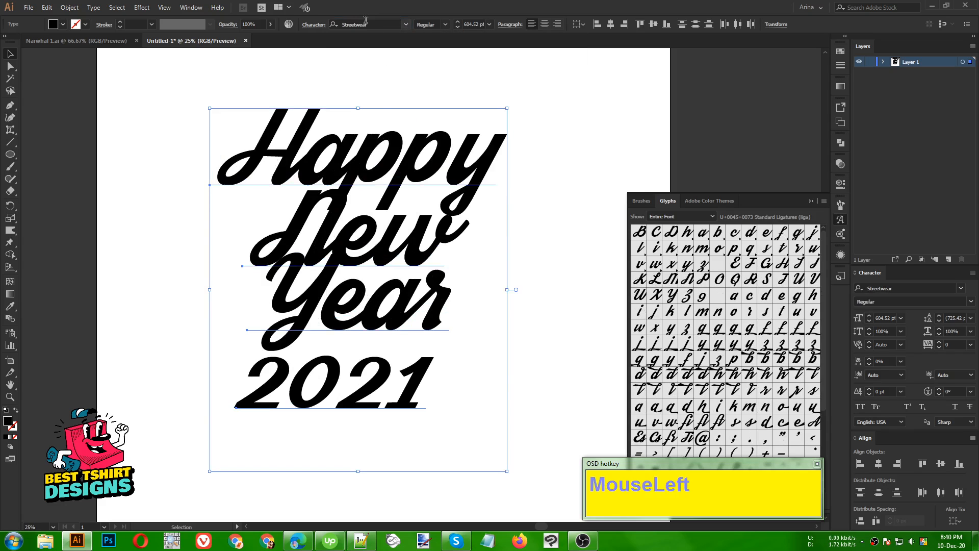
Step: Place a copy of the lettering on the empty canvas beside the artboard and replace its text with "Streetwear"
alt+scroll(380, 126, down, 1)
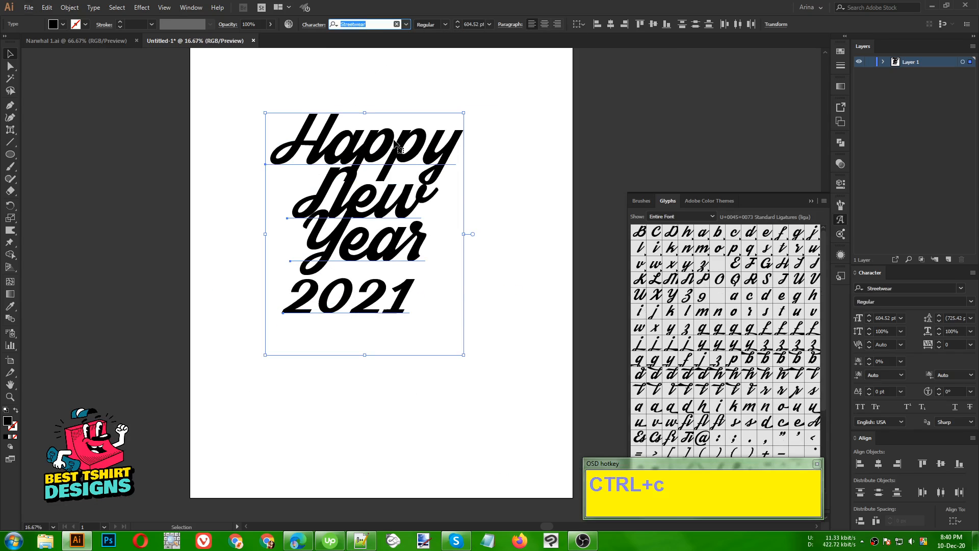
click(510, 221)
alt+drag(386, 242, 704, 129)
double_click(683, 127)
text(Streetwear)
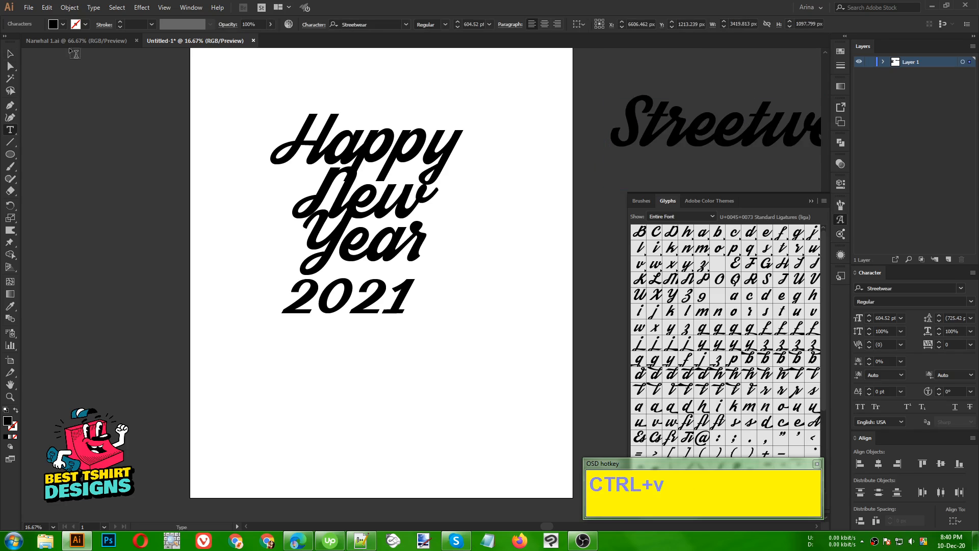
Step: Fill the Streetwear font label with white and shrink it to about 380 pt, keeping it beside the artboard
click(11, 53)
click(54, 25)
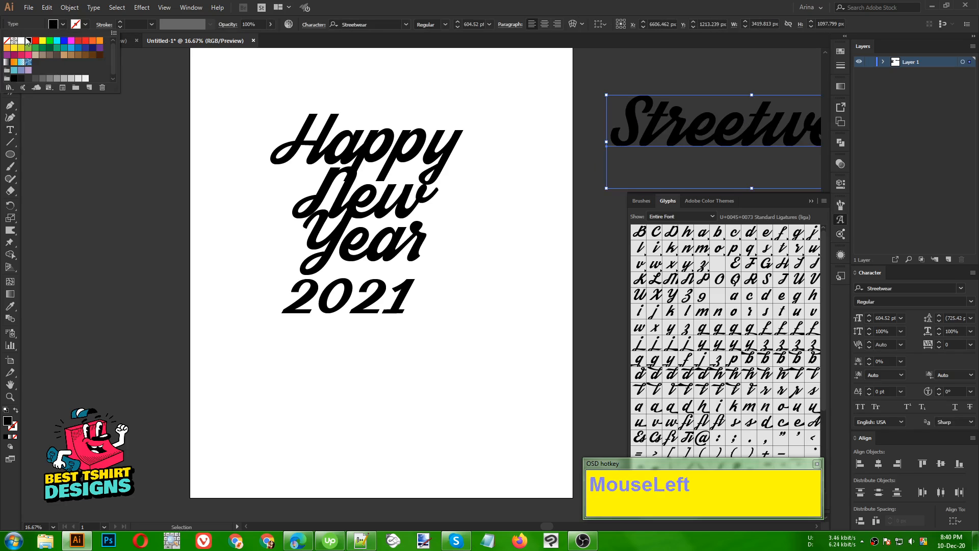
click(21, 41)
drag(752, 116, 704, 118)
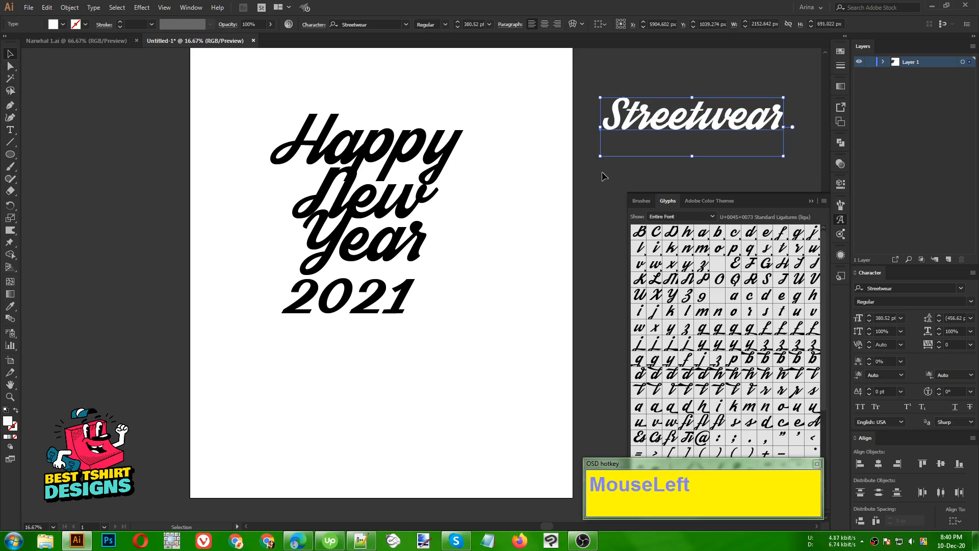
click(585, 238)
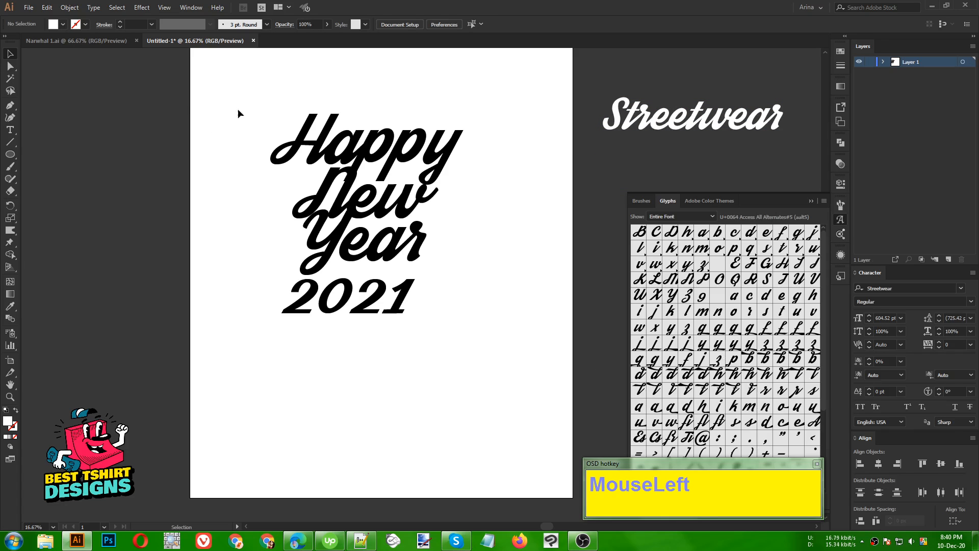
Step: Nudge "2021" down to open up space beneath "Year"
drag(251, 102, 509, 304)
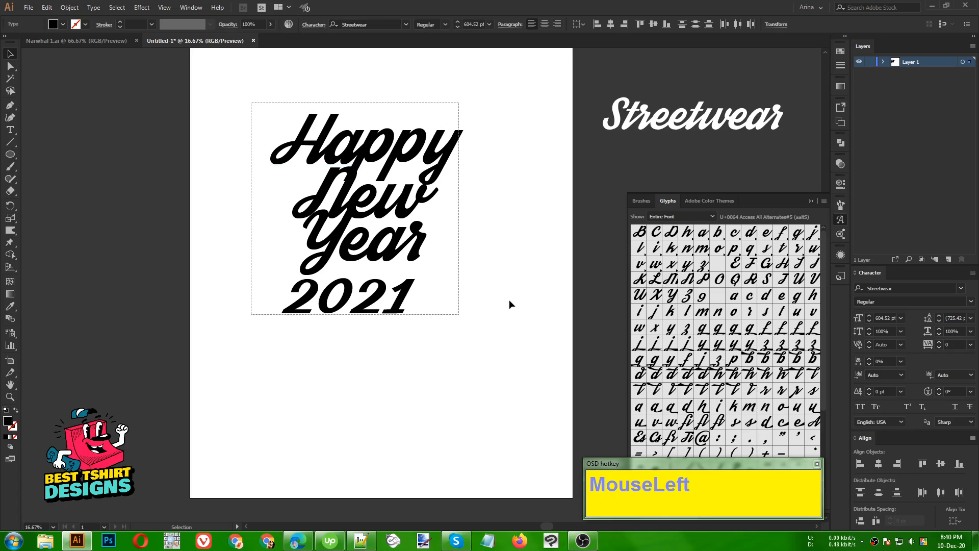
drag(245, 111, 470, 327)
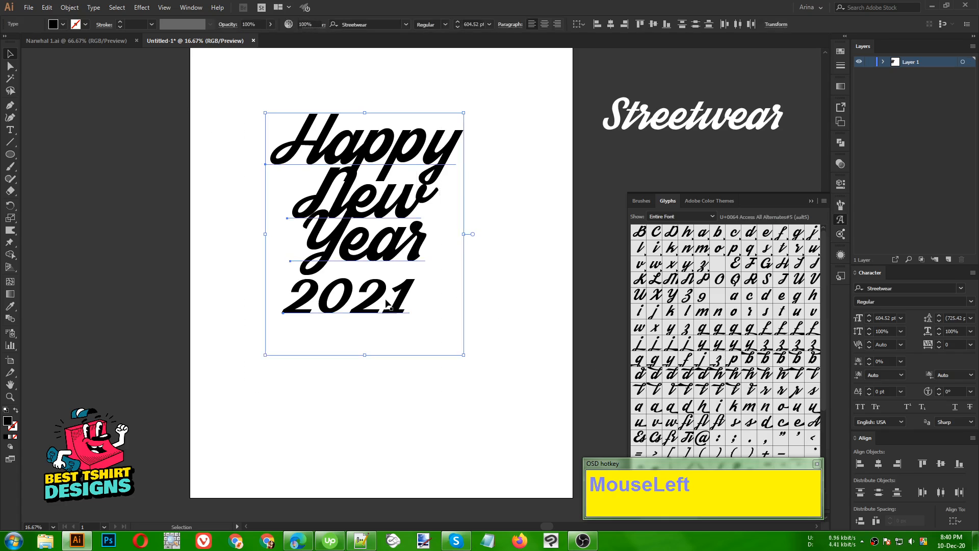
click(388, 301)
key(Down)
key(Down)
key(Down)
key(Down)
key(Down)
key(Down)
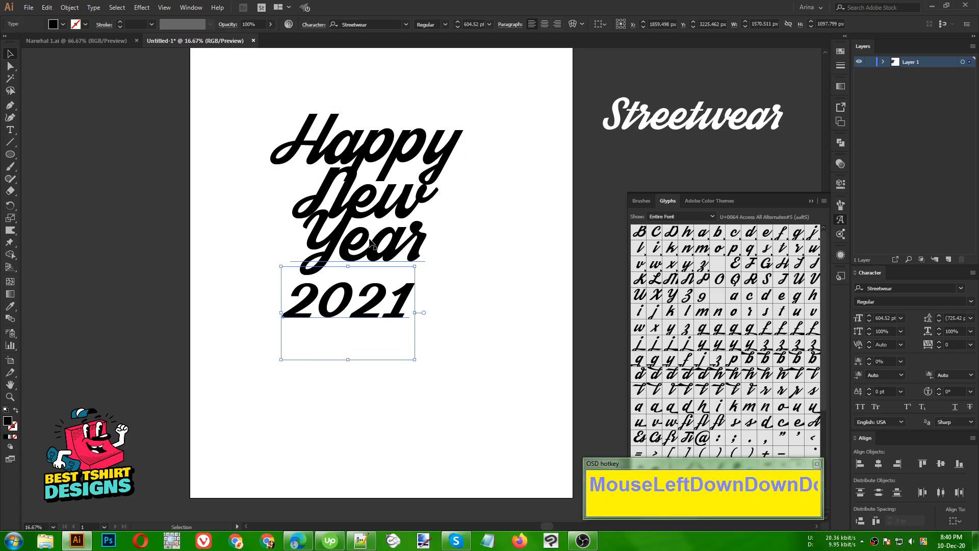
Step: Nudge "Year" down, away from "New"
click(403, 243)
key(Down)
key(Down)
key(Down)
key(Down)
key(Down)
key(Down)
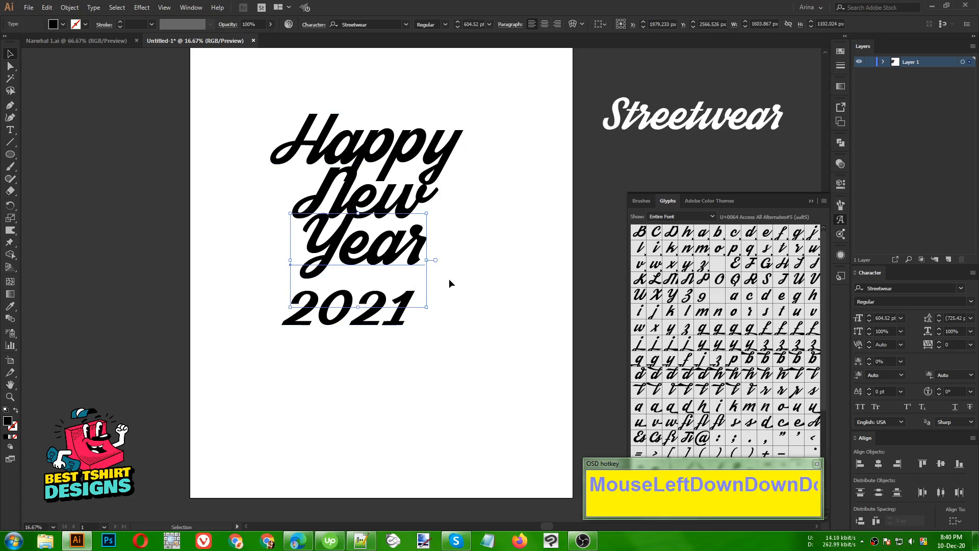
Step: Nudge "New" down below "Happy" and move "2021" further down beneath the other words
click(388, 206)
key(Down)
key(Down)
key(Down)
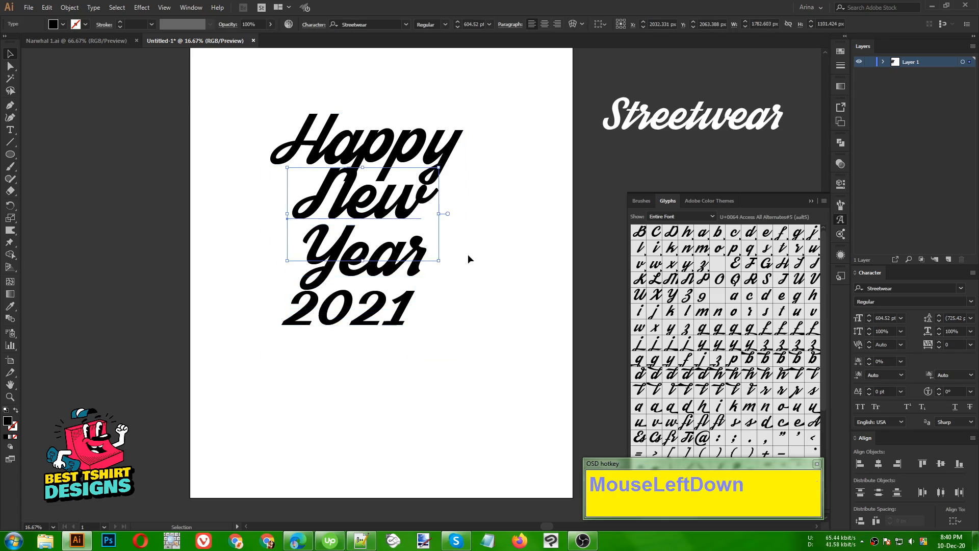
drag(390, 305, 395, 335)
drag(455, 408, 292, 105)
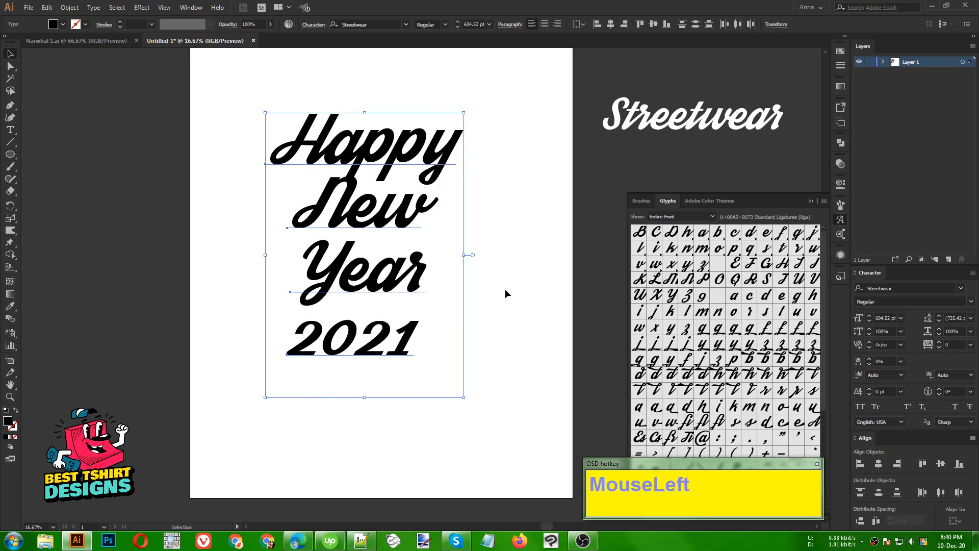
Step: Nudge "Year" and "New" slightly further down to even out the spacing between the lines
click(397, 297)
click(377, 269)
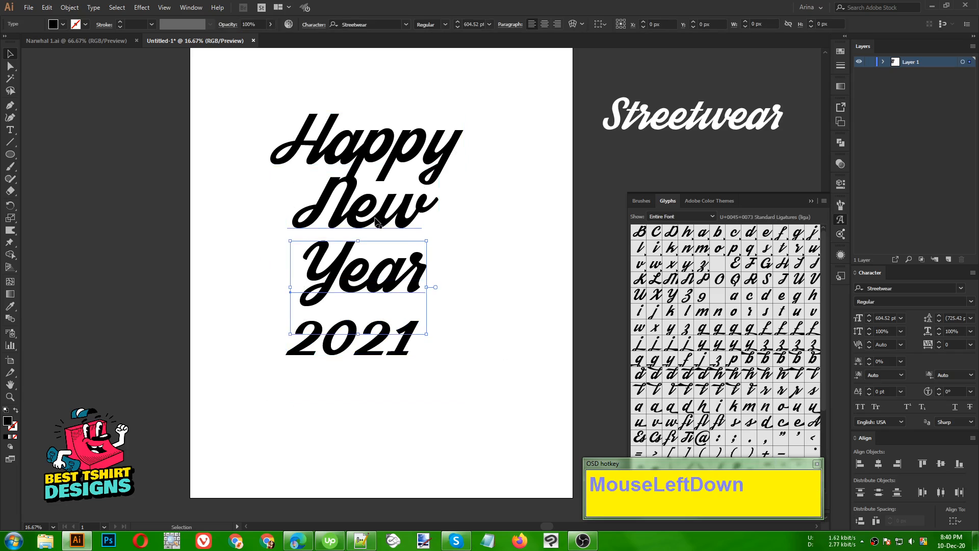
key(Down)
key(Down)
key(Down)
click(377, 222)
key(Down)
key(Down)
key(Down)
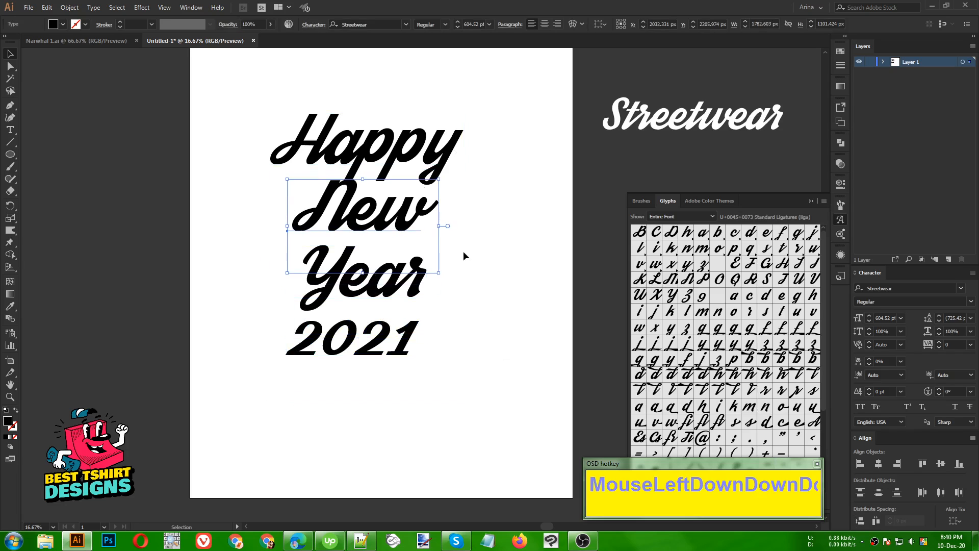
Step: Move "New" up and to the left so it tucks under "Happy", clear of the y's tail
scroll(463, 255, up, 1)
alt+scroll(463, 251, up, 1)
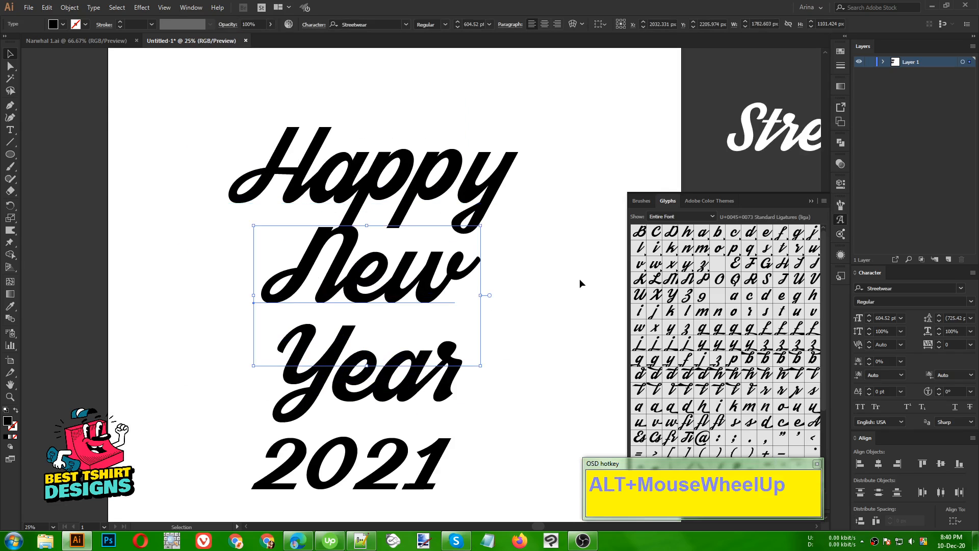
drag(425, 273, 404, 264)
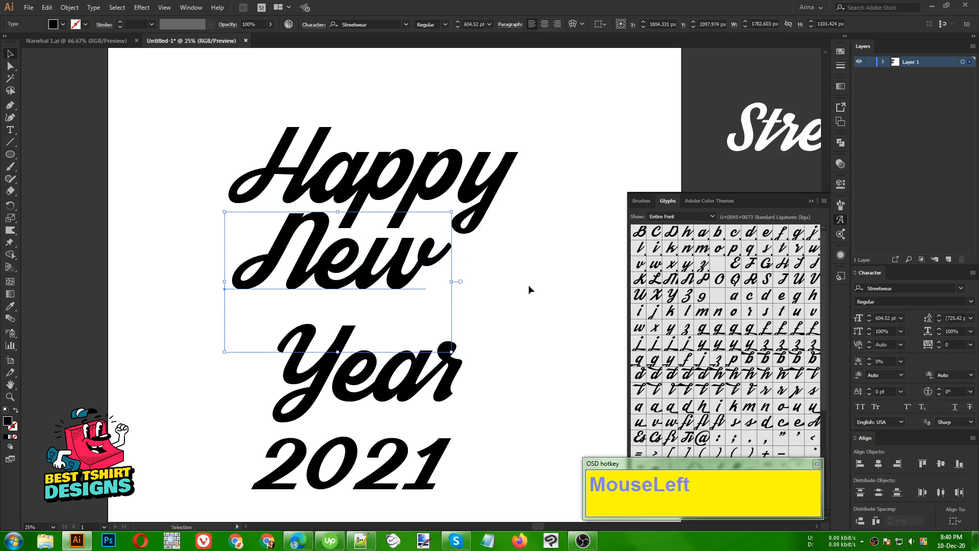
Step: Use the Touch Type tool to replace the y of "Happy" with the alternate glyph that has a straight tail extending right
key(shift+t)
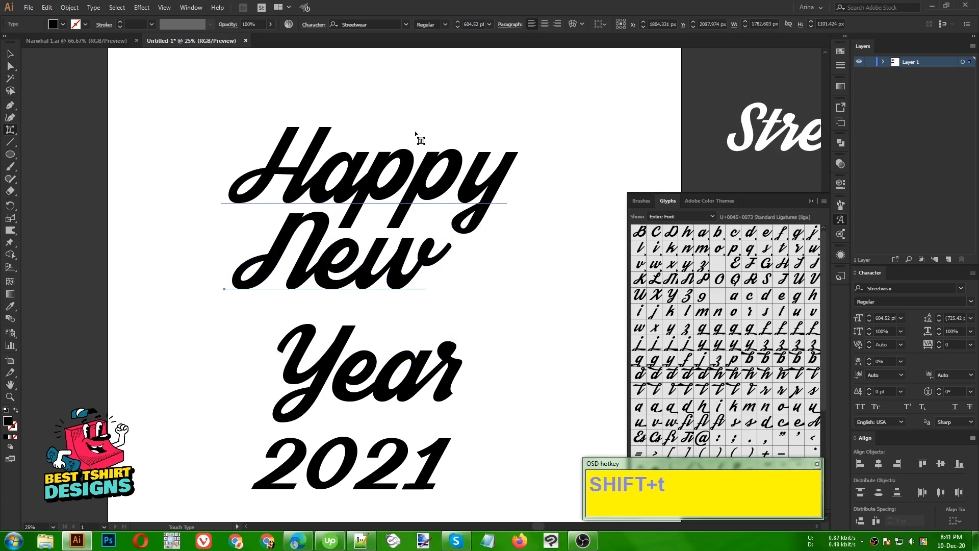
click(500, 179)
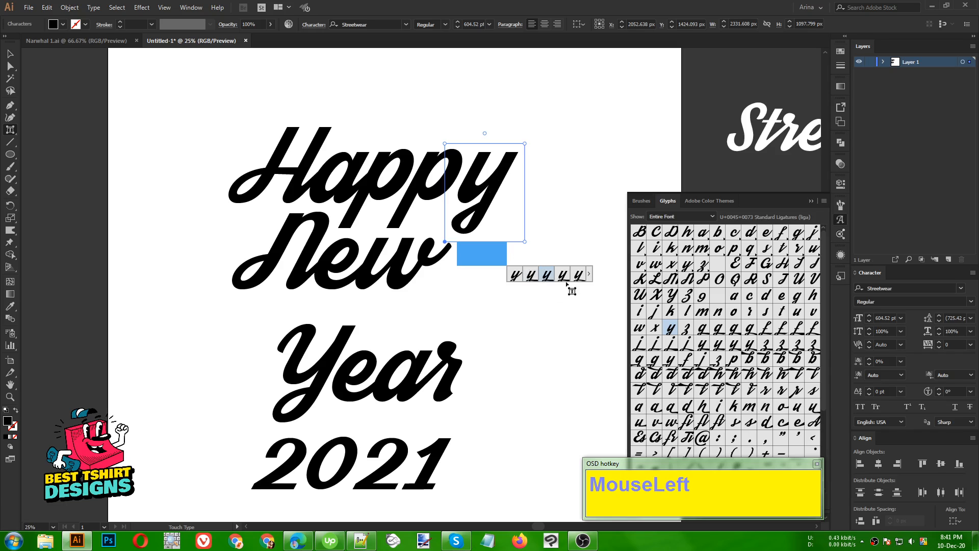
click(589, 275)
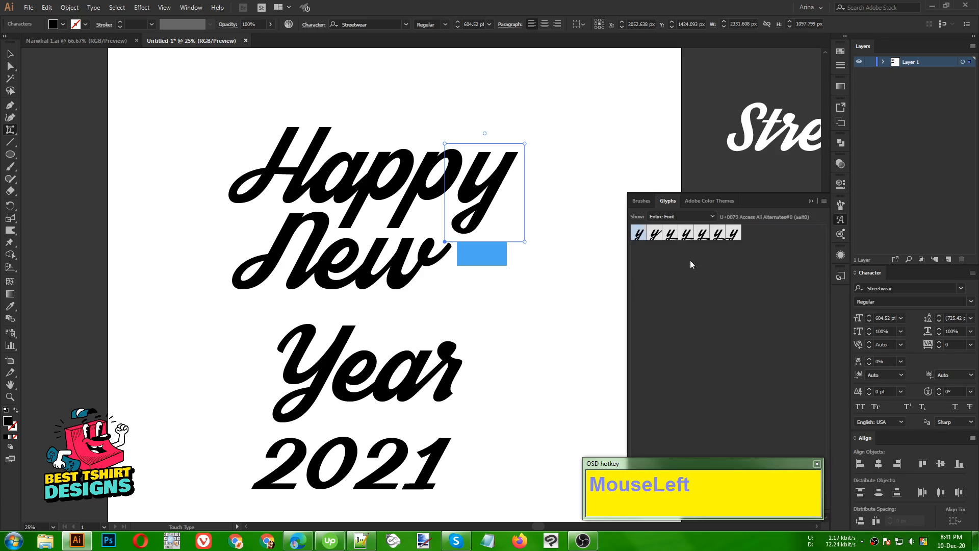
double_click(690, 235)
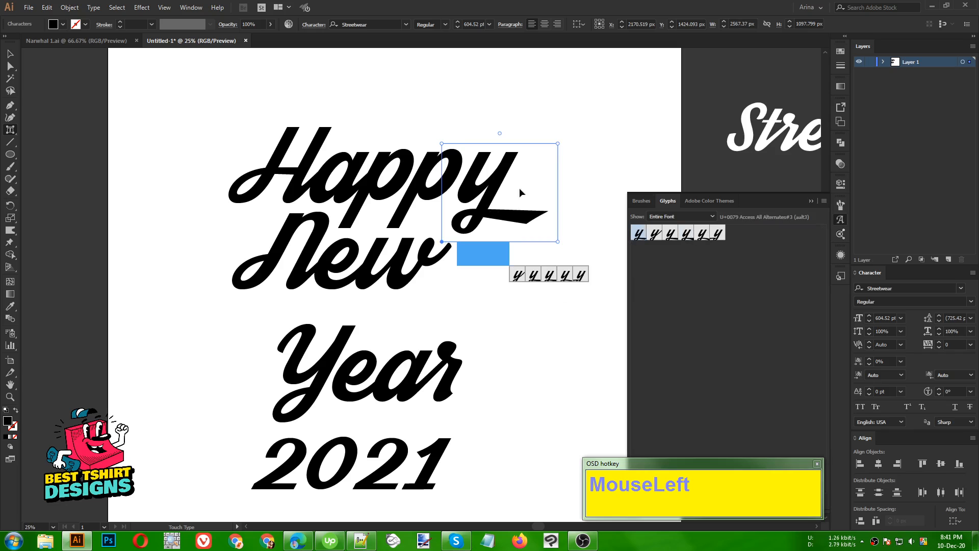
Step: Fine-tune the horizontal position of the y in "Happy" so it joins the preceding p cleanly
key(Right)
key(Right)
key(Right)
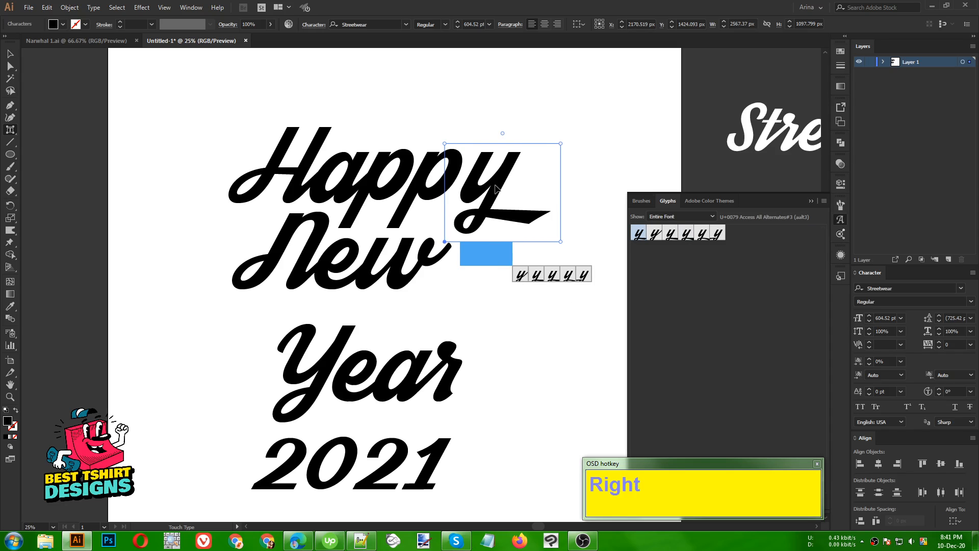
key(Left)
key(Left)
key(Left)
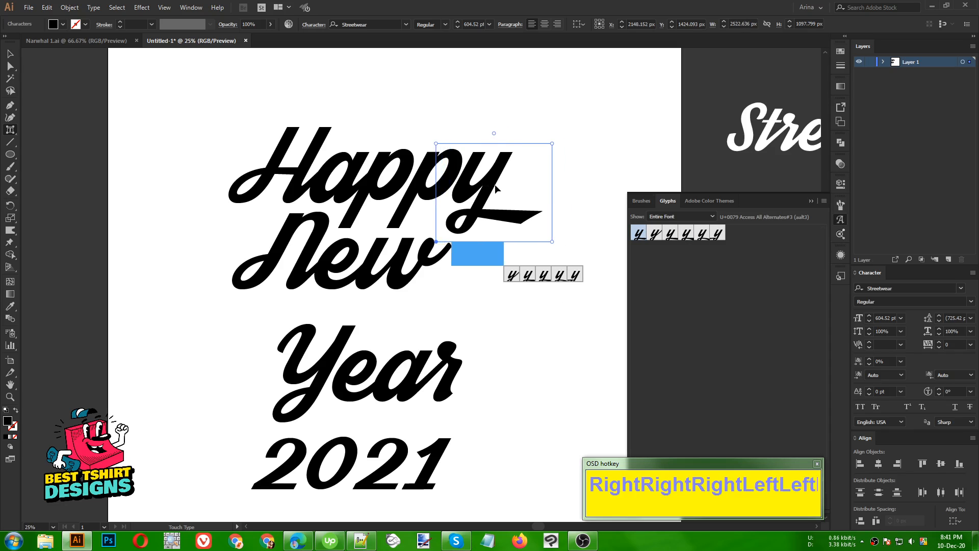
key(Left)
key(Left)
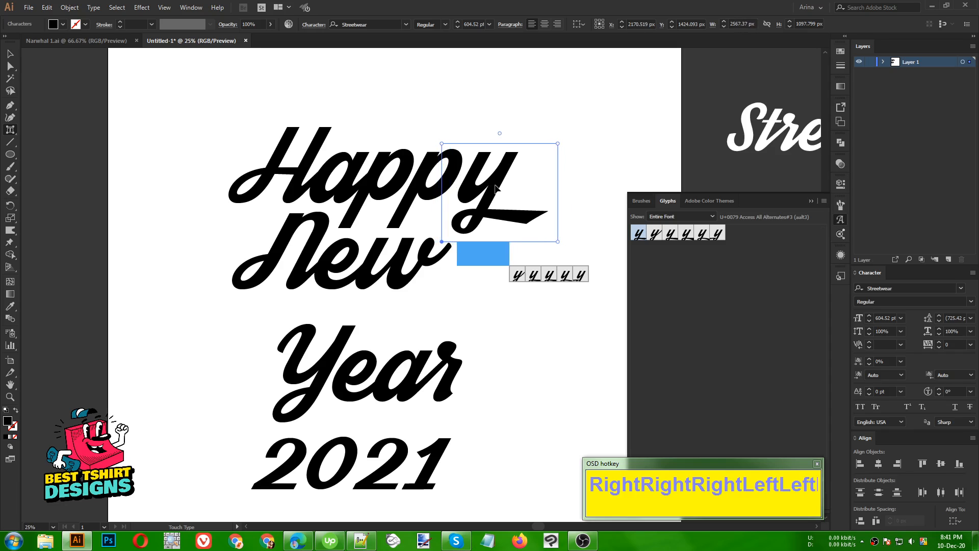
key(Left)
key(Left)
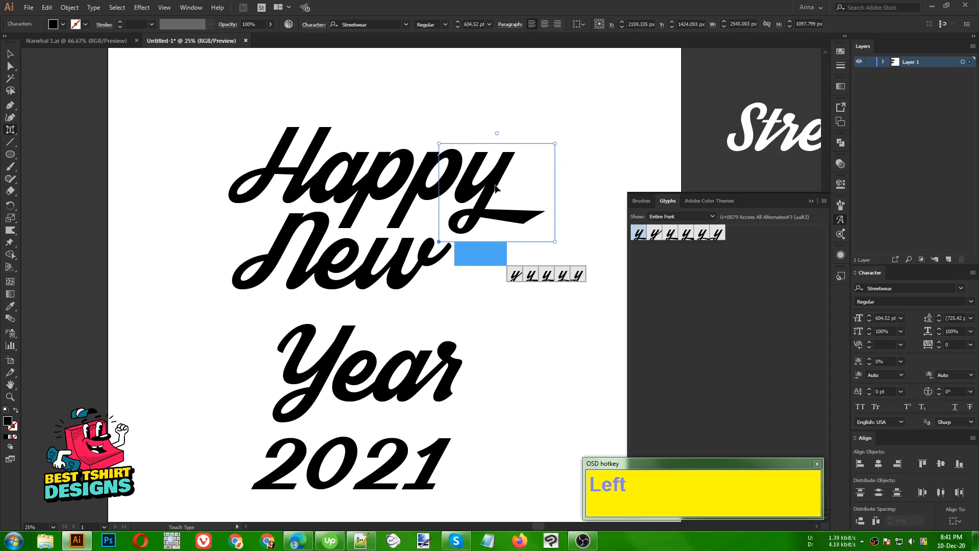
Step: Replace the w of "New" with the alternate glyph whose swash sweeps back underneath the word
drag(348, 275, 415, 282)
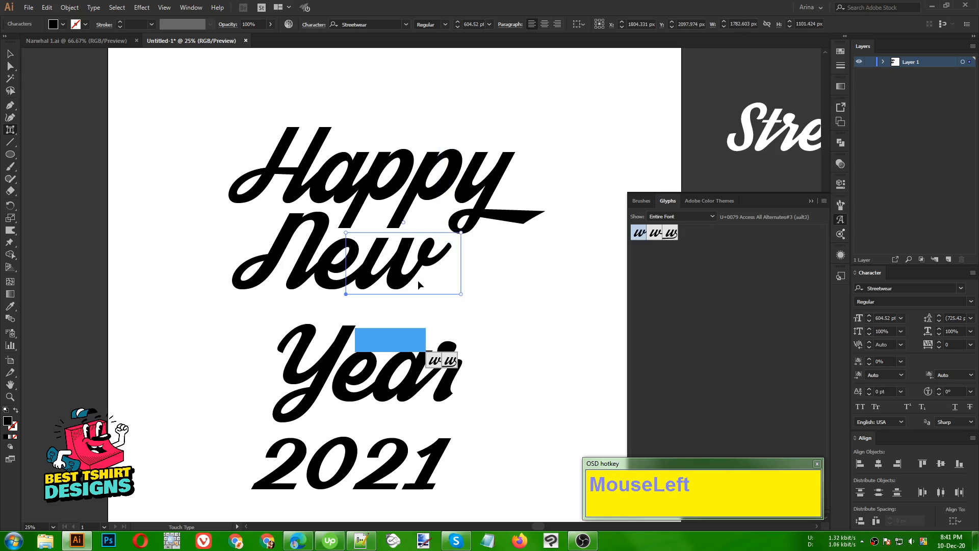
click(448, 360)
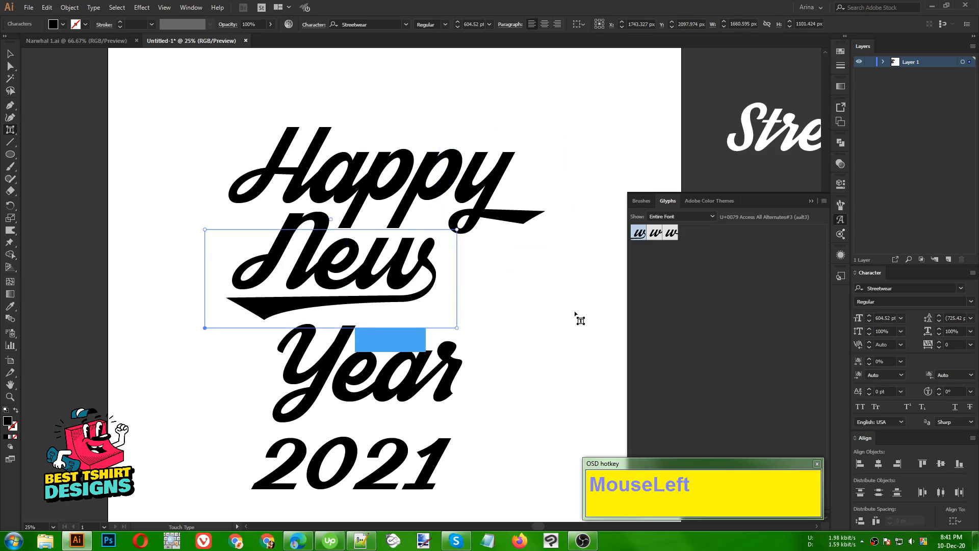
Step: Nudge the word "New" one increment right and one increment up beneath "Happy"
key(v)
click(412, 272)
key(Right)
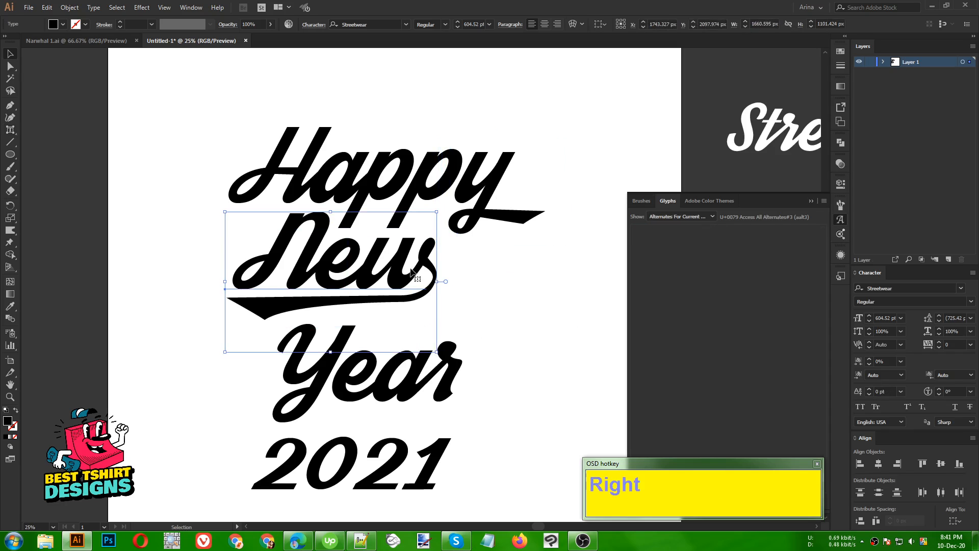
key(Up)
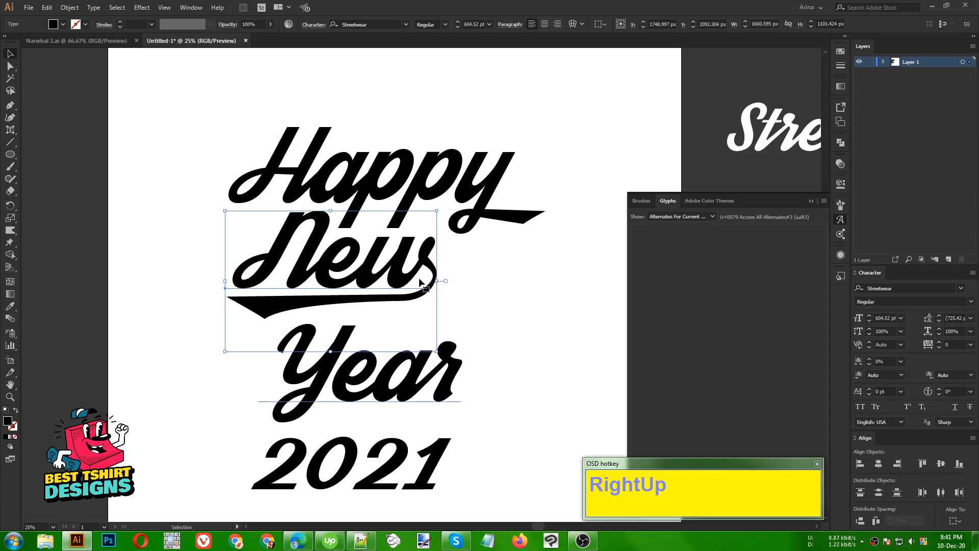
Step: Nudge the word "Year" upward until its Y meets the swash beneath "New"
click(346, 384)
key(Up)
key(Up)
key(Up)
key(Up)
key(Up)
key(Up)
key(Up)
key(Up)
key(Up)
key(Up)
key(Up)
key(Up)
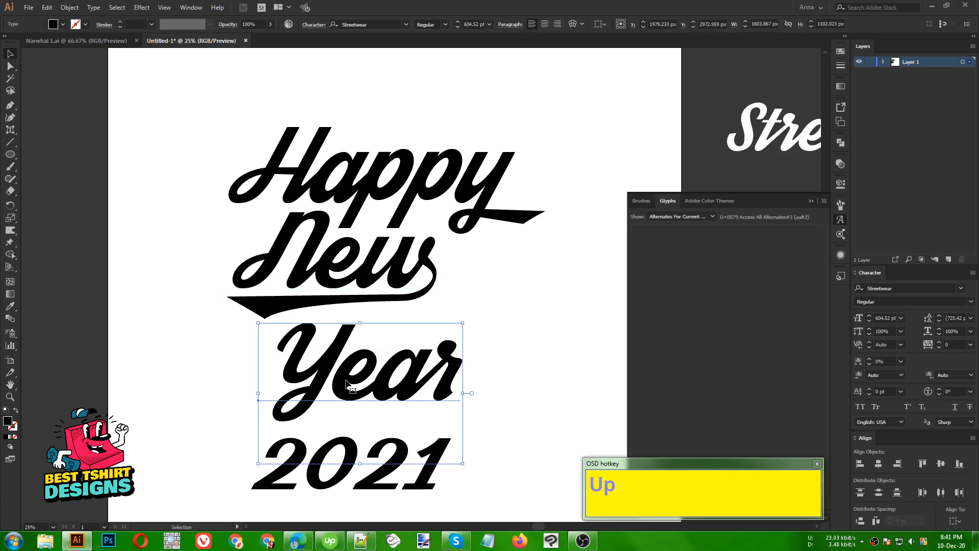
key(Up)
key(Up)
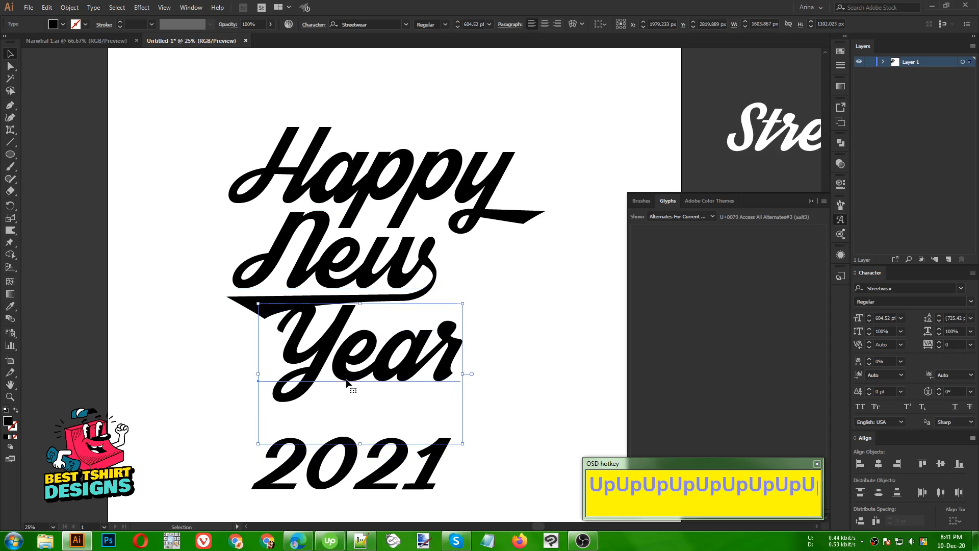
Step: Use the Touch Type tool to replace the r of "Year" with the alternate glyph that ends in an upward exit stroke
key(shift+t)
click(453, 352)
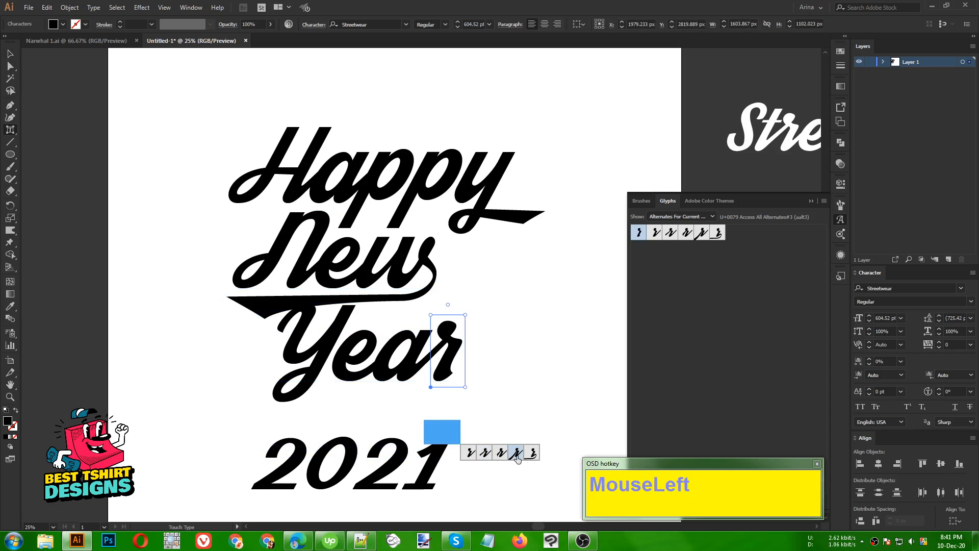
click(535, 458)
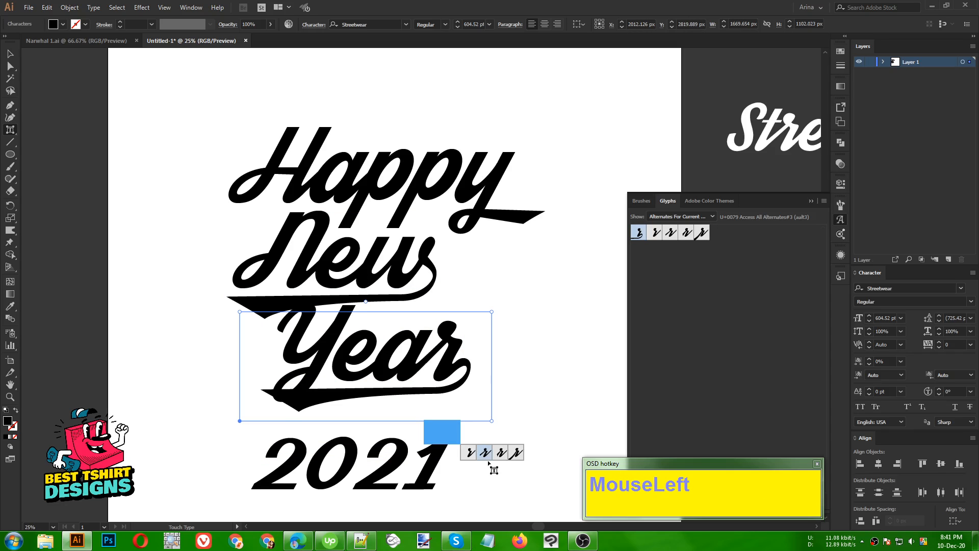
click(484, 454)
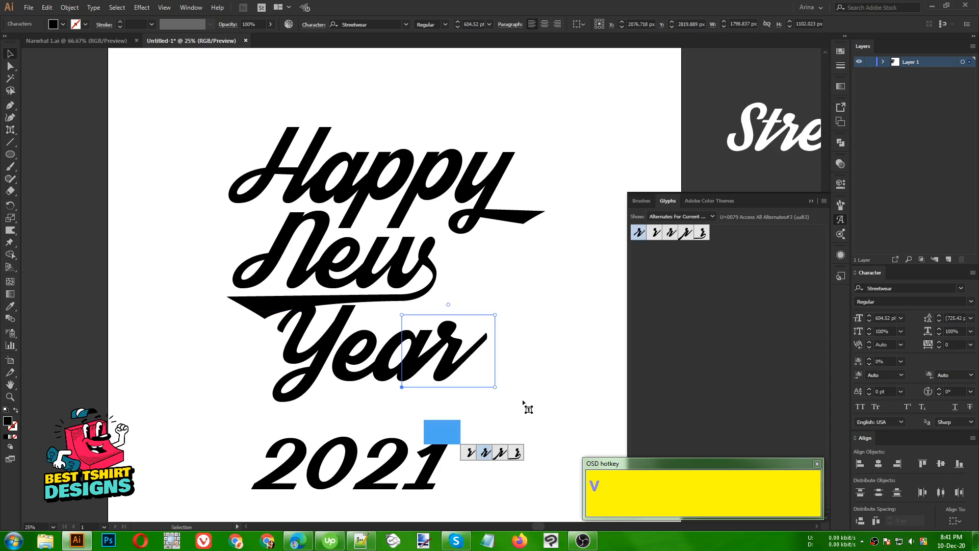
Step: Nudge "Year" further up so the top of its Y overlaps the swash beneath "New"
key(v)
key(Up)
key(Up)
key(Up)
key(Up)
key(Up)
key(Up)
key(Up)
key(Up)
key(Up)
key(Up)
key(Up)
key(Up)
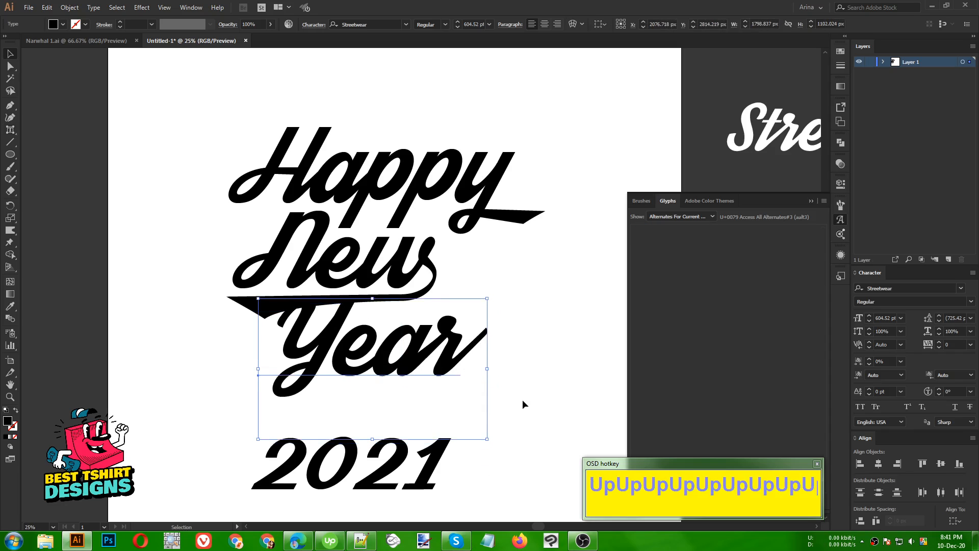
key(Up)
key(Up)
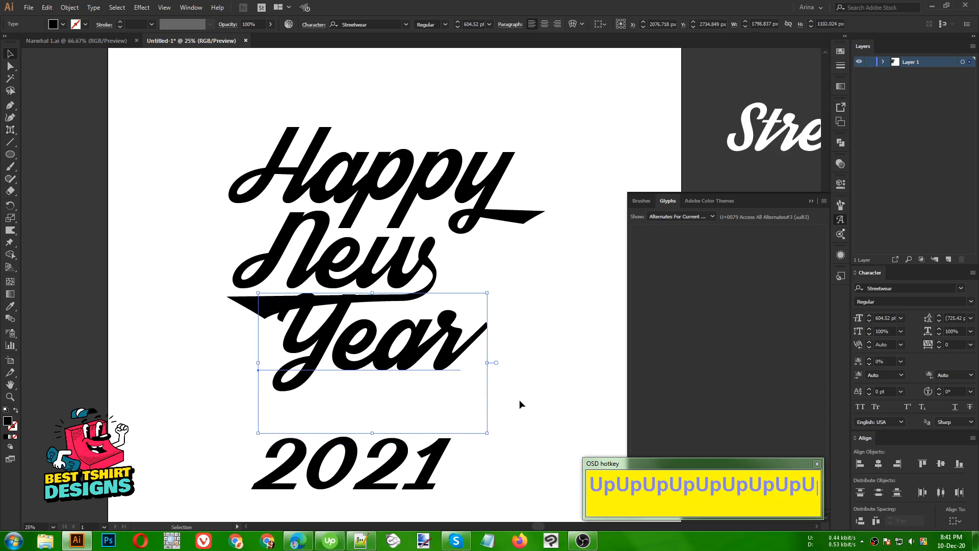
Step: Move "2021" up and to the right so it tucks closely under "Year", beside the Y's tail, and deselect it
click(393, 465)
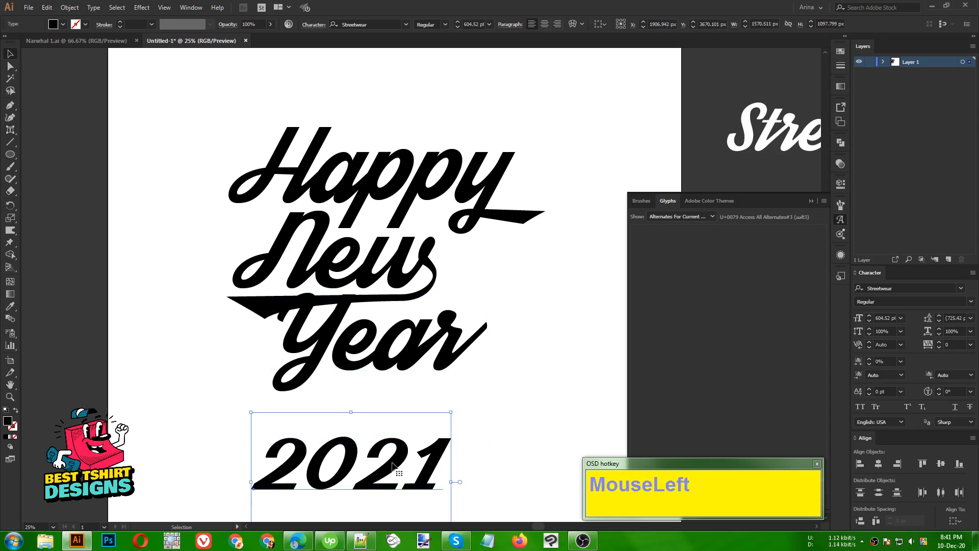
drag(393, 464, 431, 410)
drag(497, 429, 443, 408)
click(523, 343)
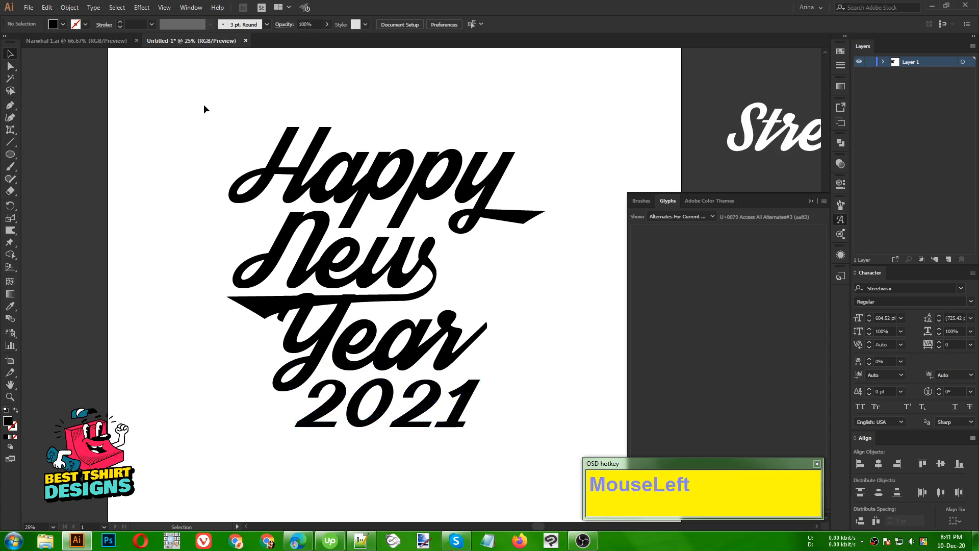
Step: Convert all four words, "Happy", "New", "Year" and "2021", to outlines and deselect them
drag(191, 97, 559, 466)
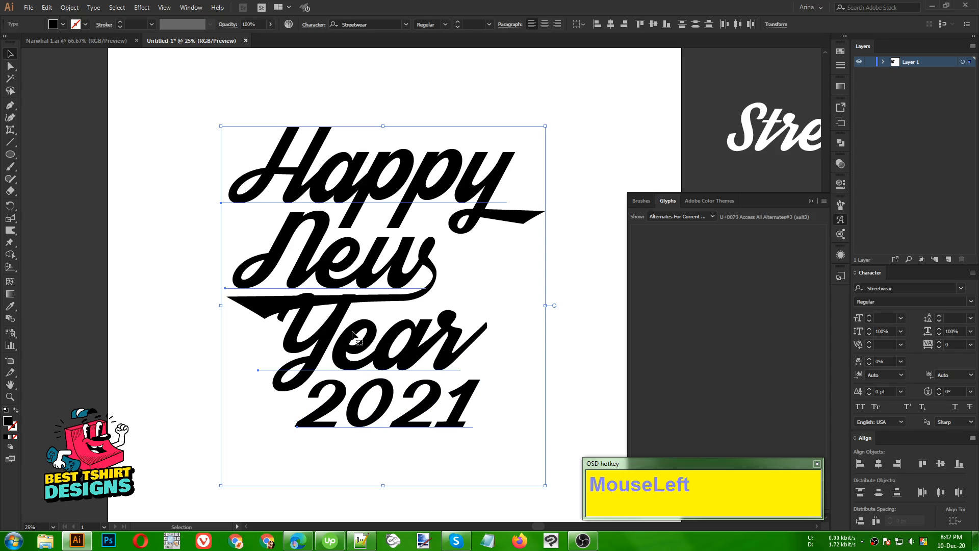
right_click(356, 254)
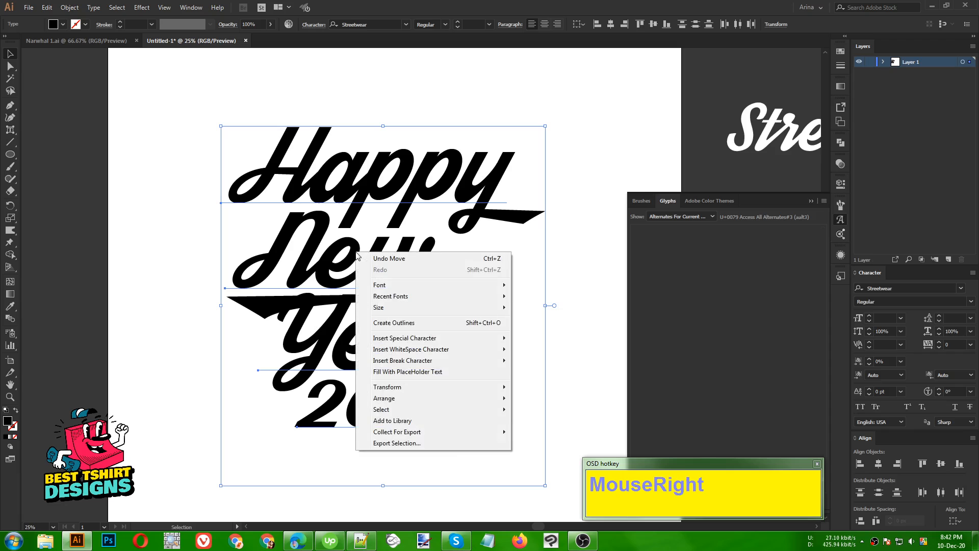
click(384, 324)
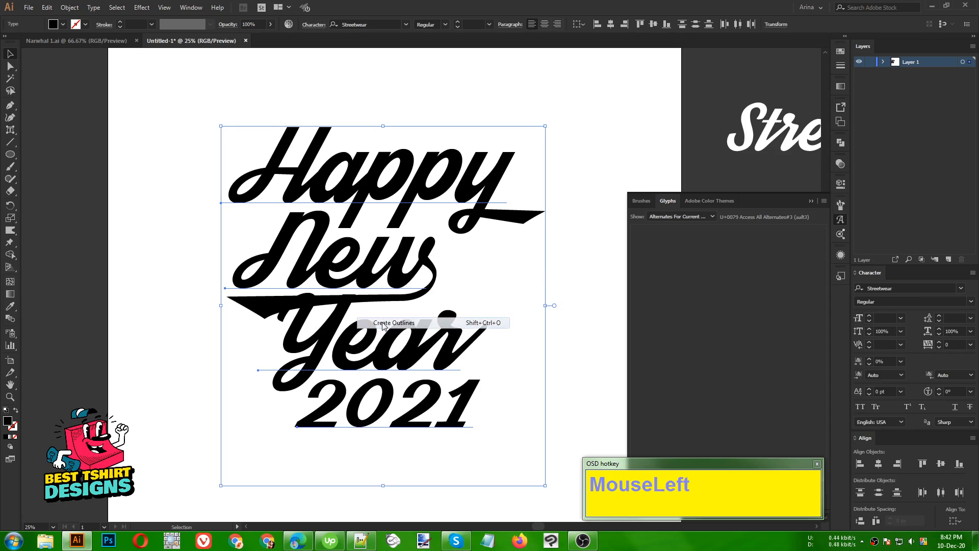
click(479, 289)
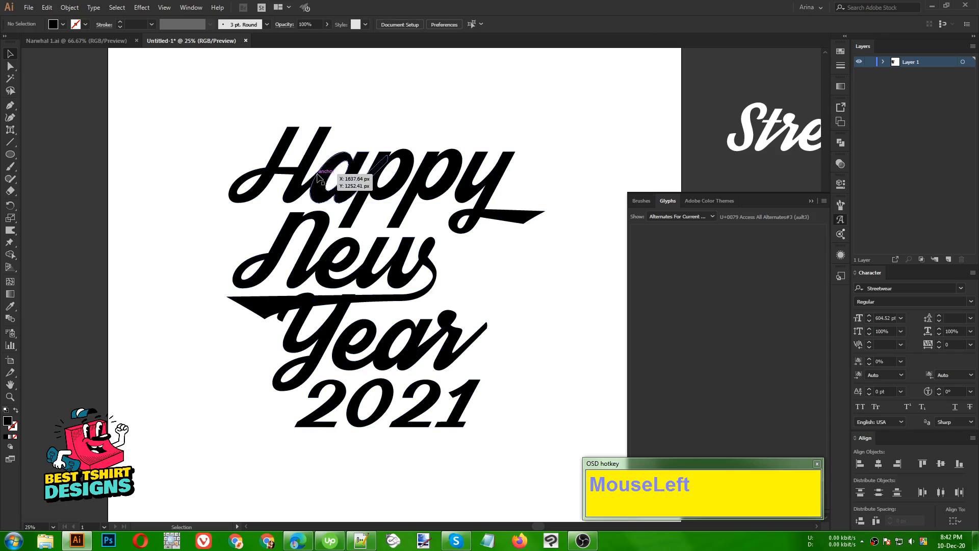
Step: Put away the glyph alternates and examine the outlined lettering up close, especially the stroke crossings and letter joins in "Happy"
scroll(292, 140, up, 1)
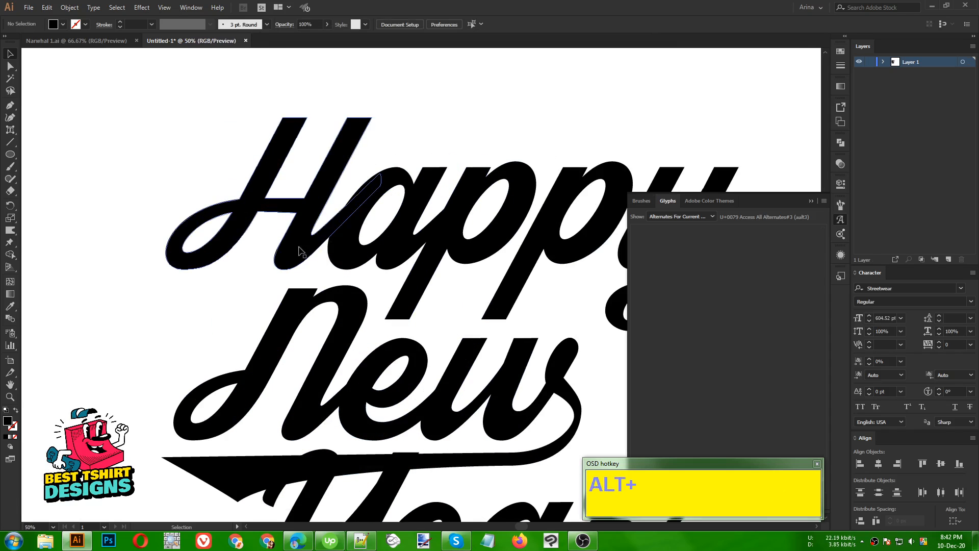
scroll(251, 240, down, 1)
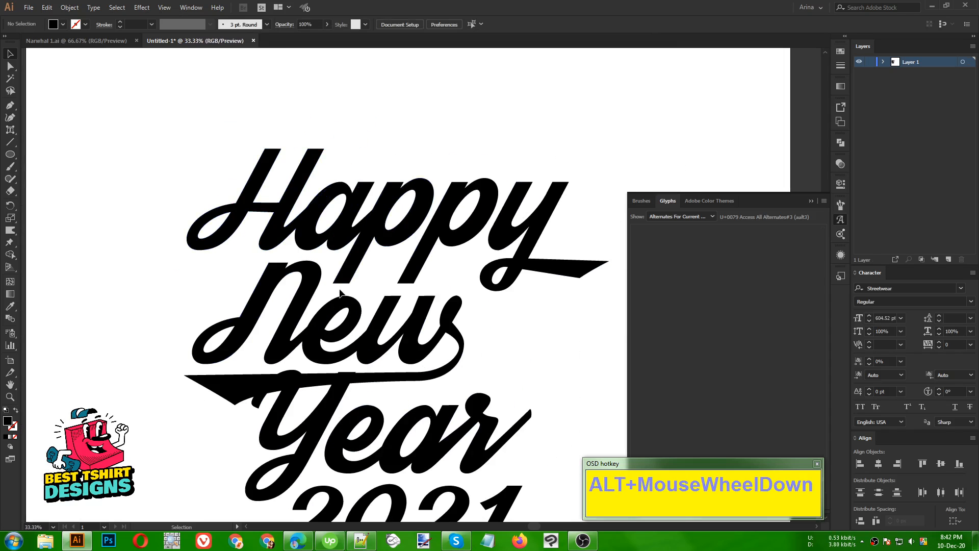
click(840, 220)
scroll(247, 196, up, 2)
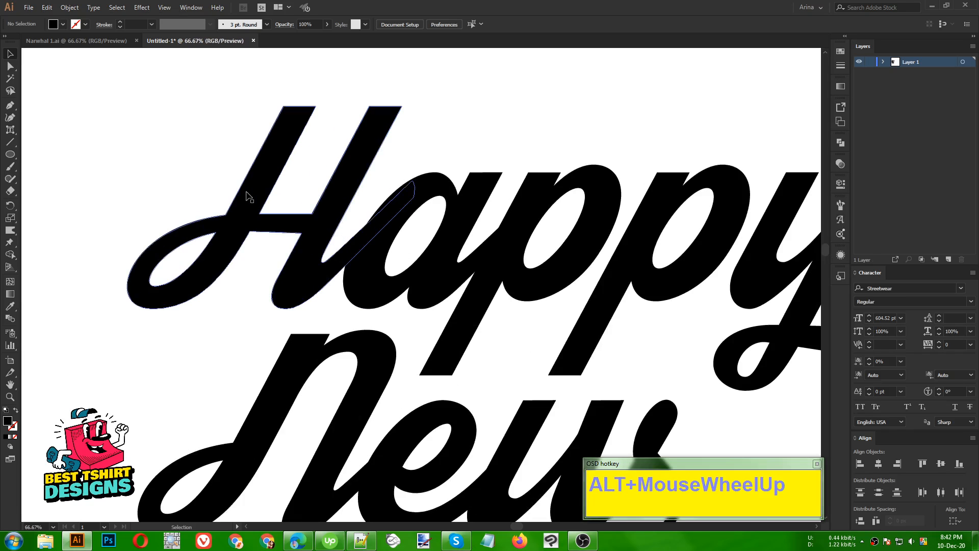
click(250, 207)
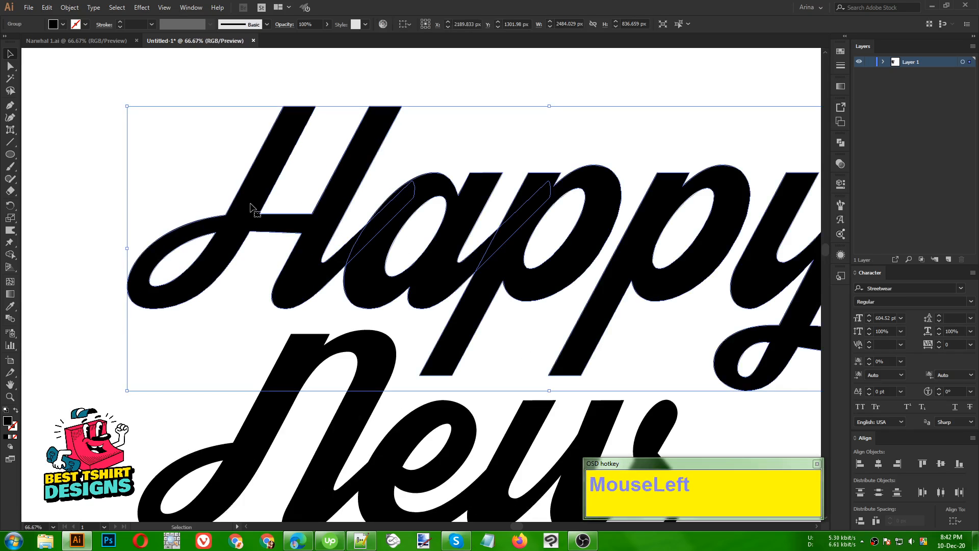
scroll(250, 208, down, 2)
scroll(450, 242, down, 1)
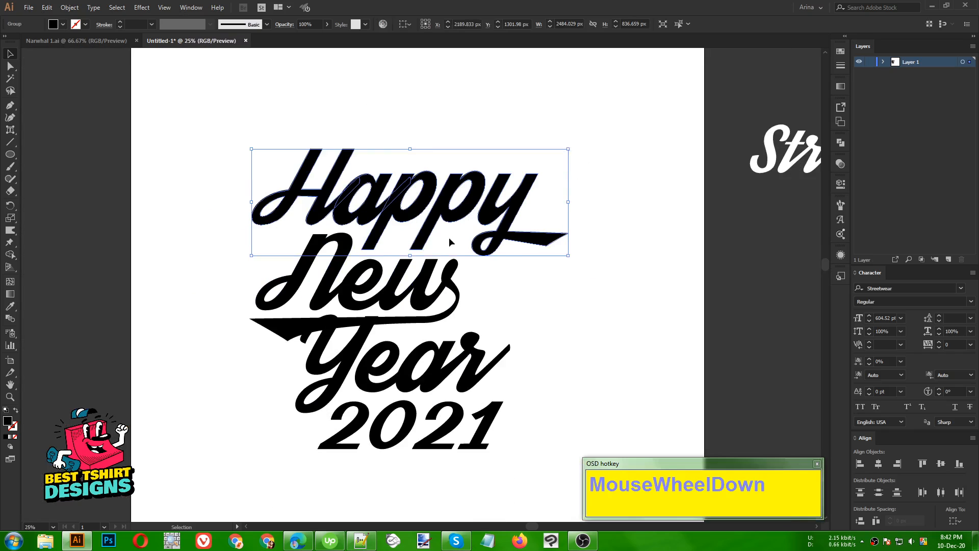
scroll(450, 242, down, 1)
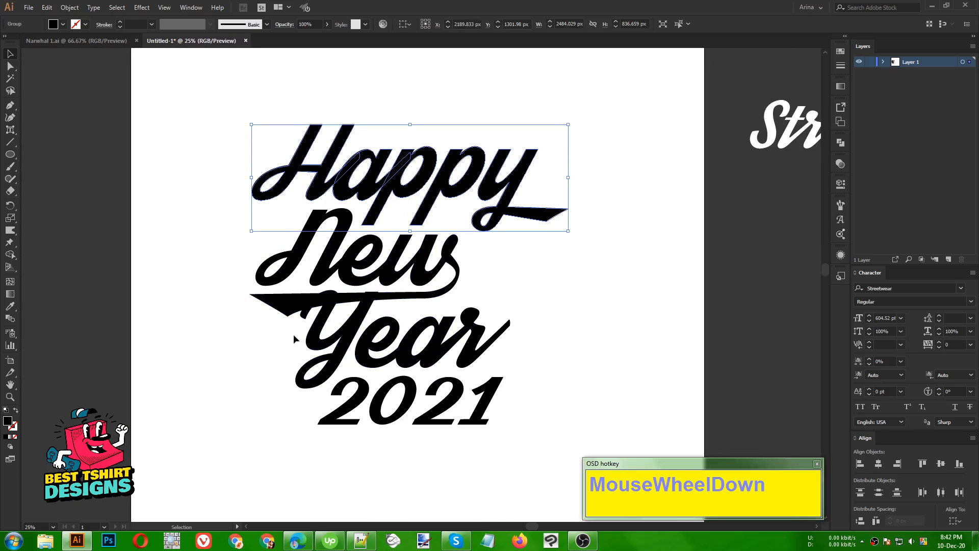
click(441, 403)
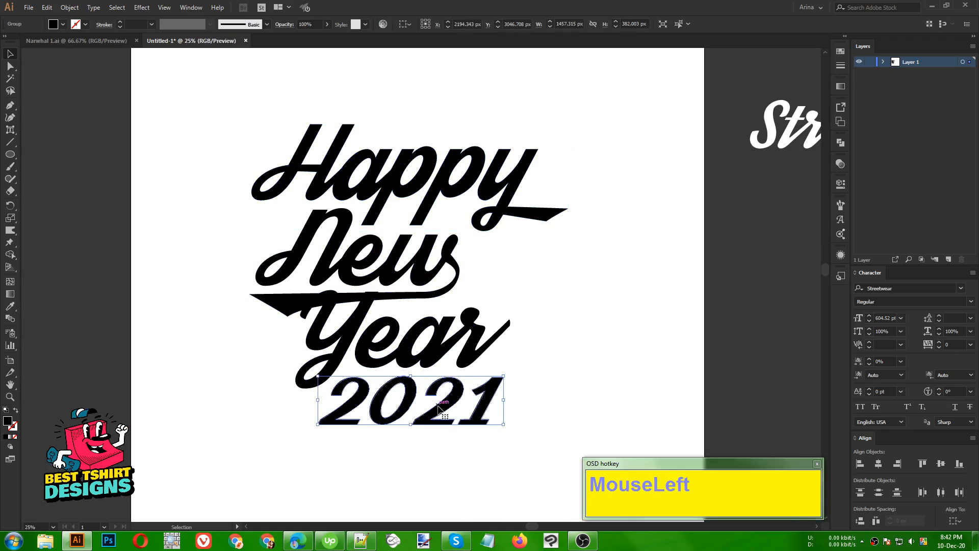
click(543, 320)
scroll(307, 154, up, 3)
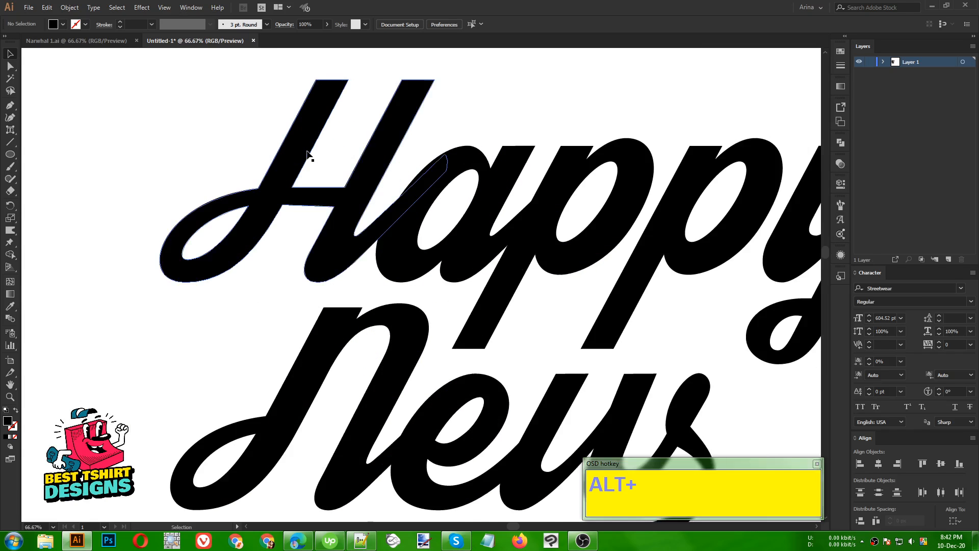
scroll(309, 156, up, 1)
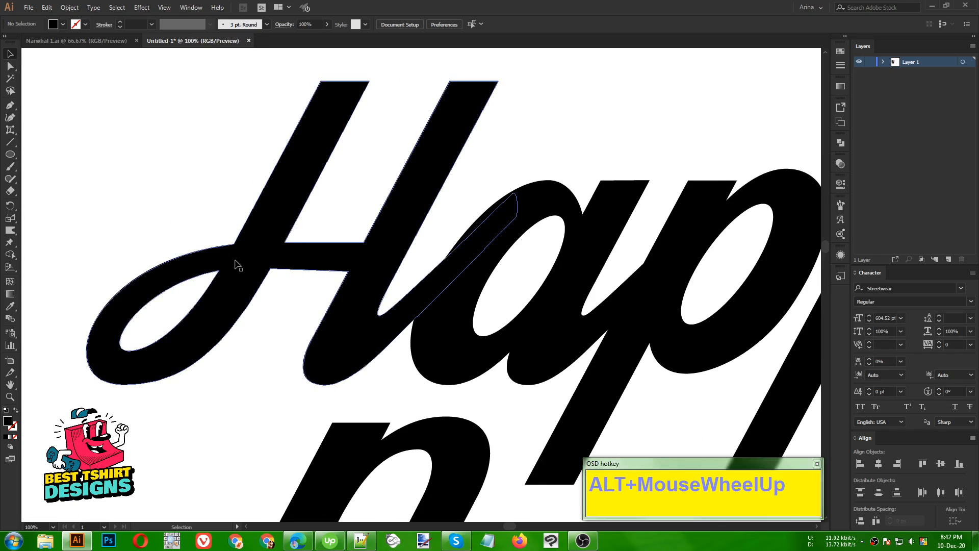
Step: Isolate the outlined "Happy" group so its individual letters can be edited
alt+scroll(236, 264, up, 2)
click(275, 257)
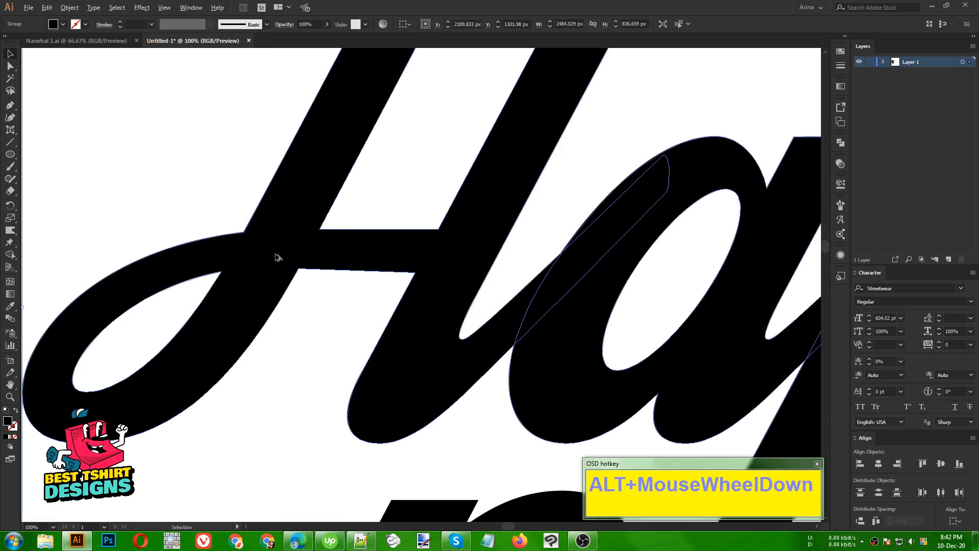
alt+scroll(276, 258, down, 3)
double_click(263, 253)
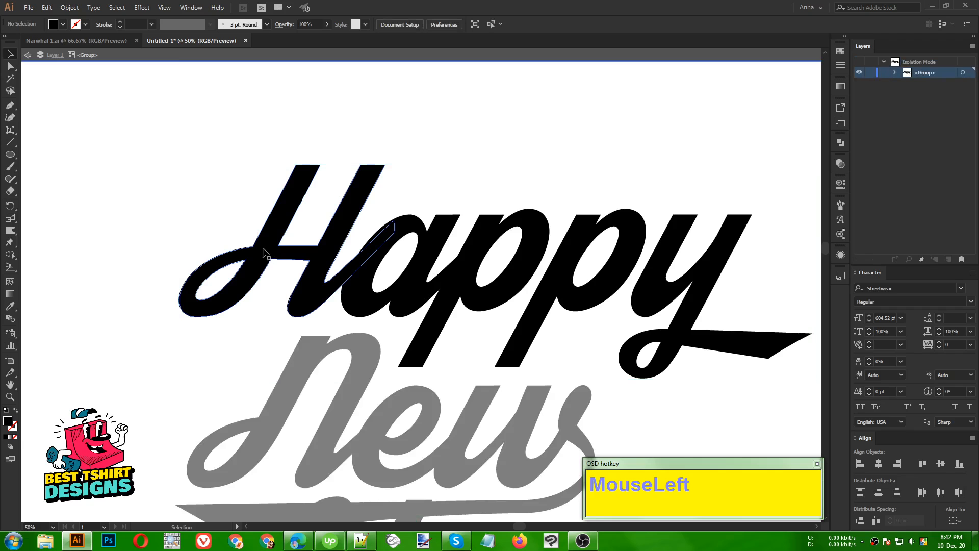
Step: Add an opacity mask to the H of "Happy" and open the mask for editing around the crossbar junction
click(266, 257)
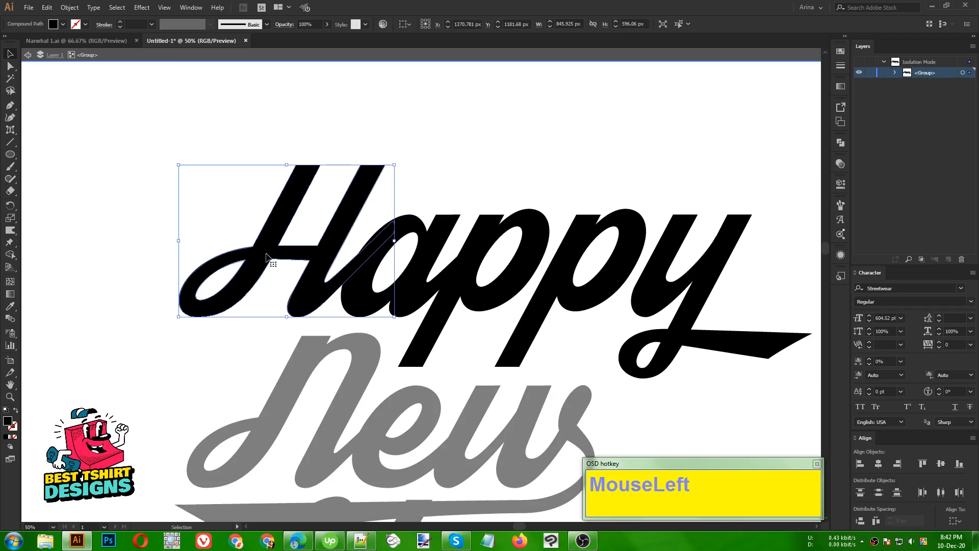
alt+scroll(191, 237, up, 2)
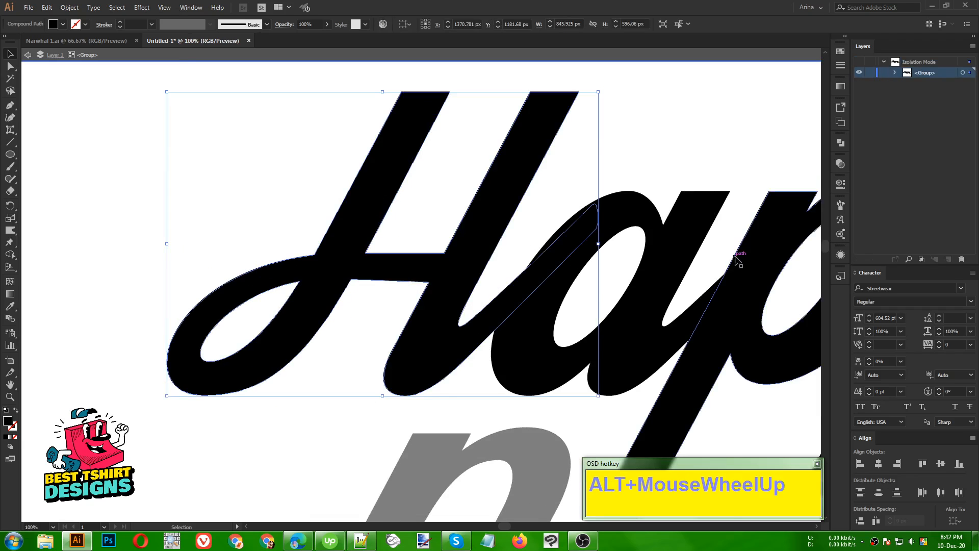
click(840, 163)
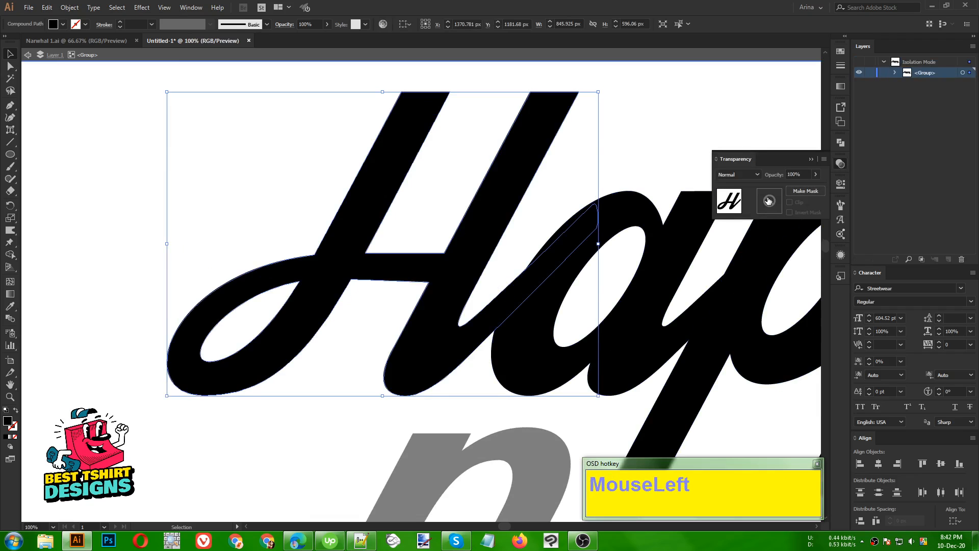
click(770, 201)
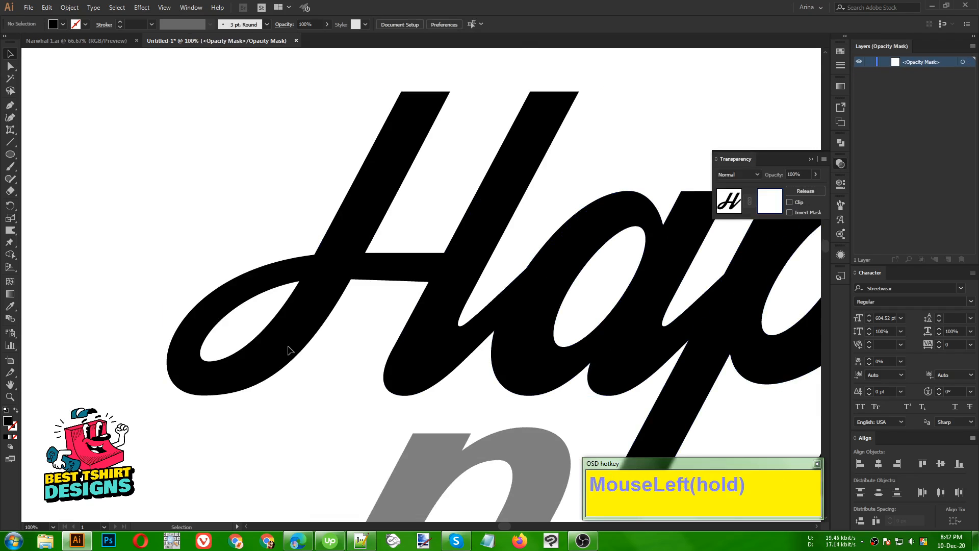
drag(289, 349, 360, 343)
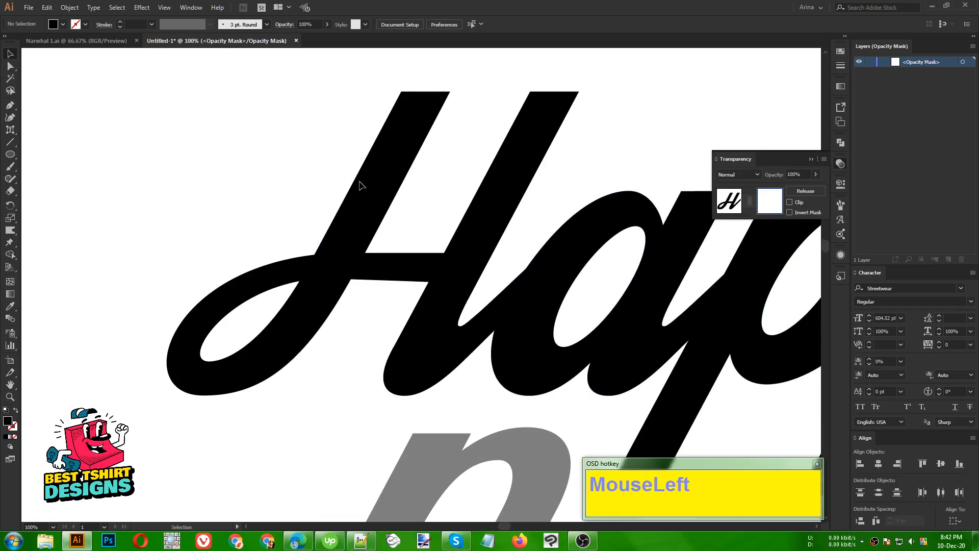
alt+scroll(371, 212, up, 2)
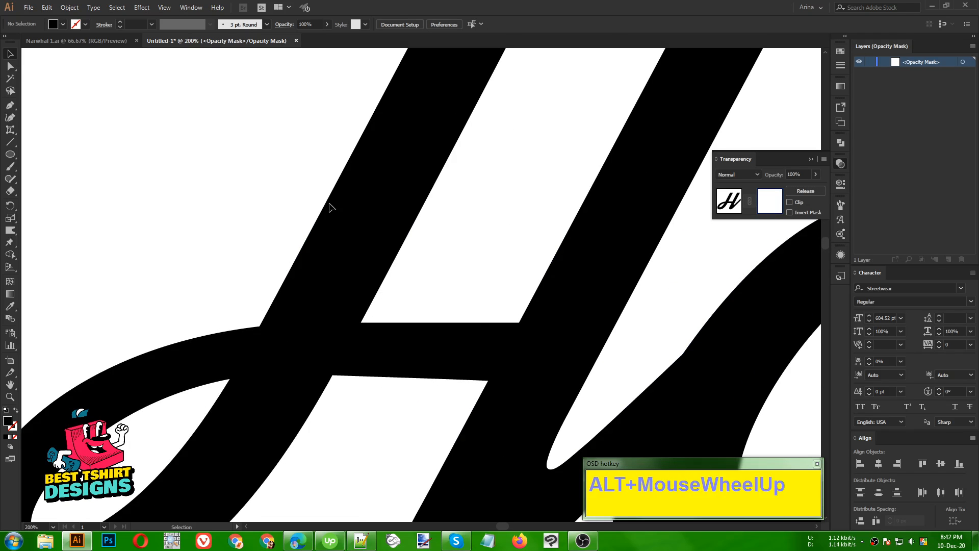
alt+scroll(329, 207, down, 3)
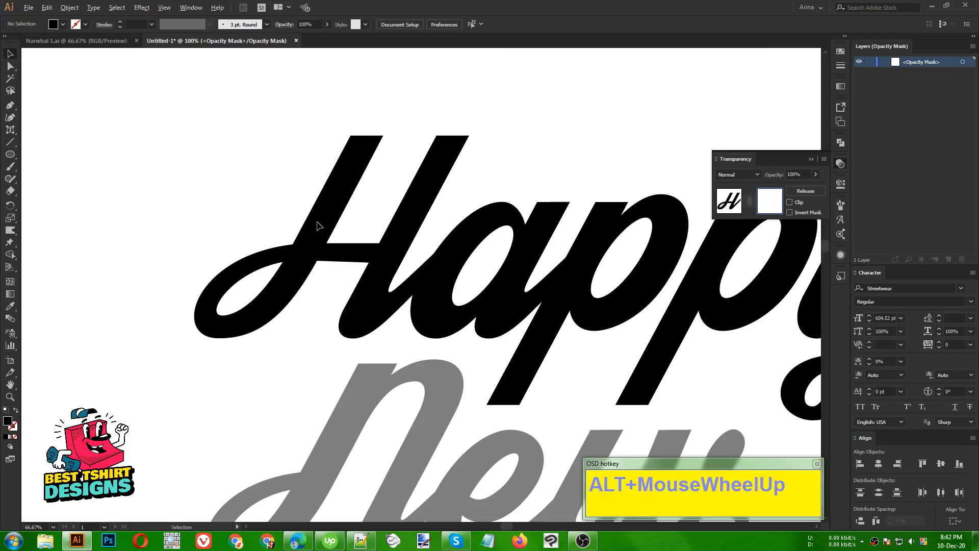
alt+scroll(317, 225, up, 2)
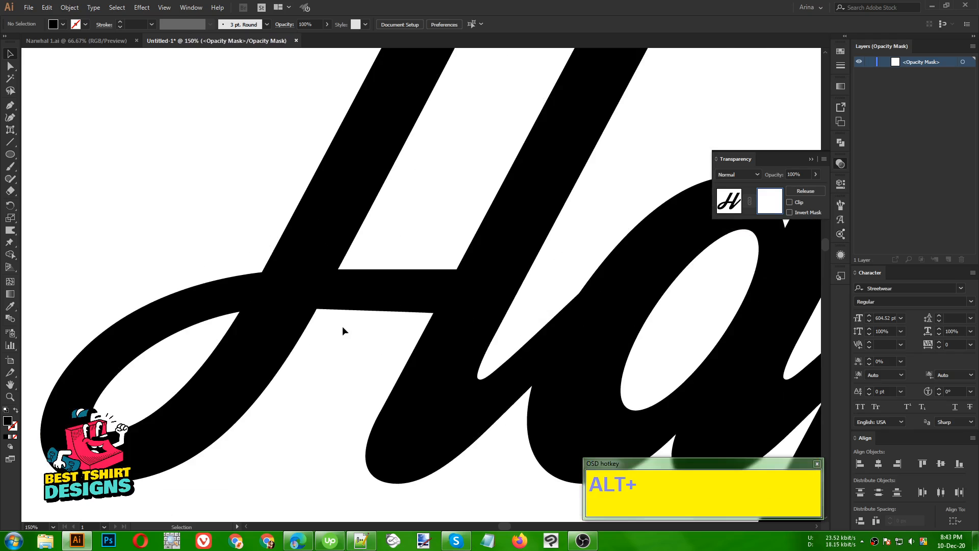
alt+scroll(318, 226, up, 1)
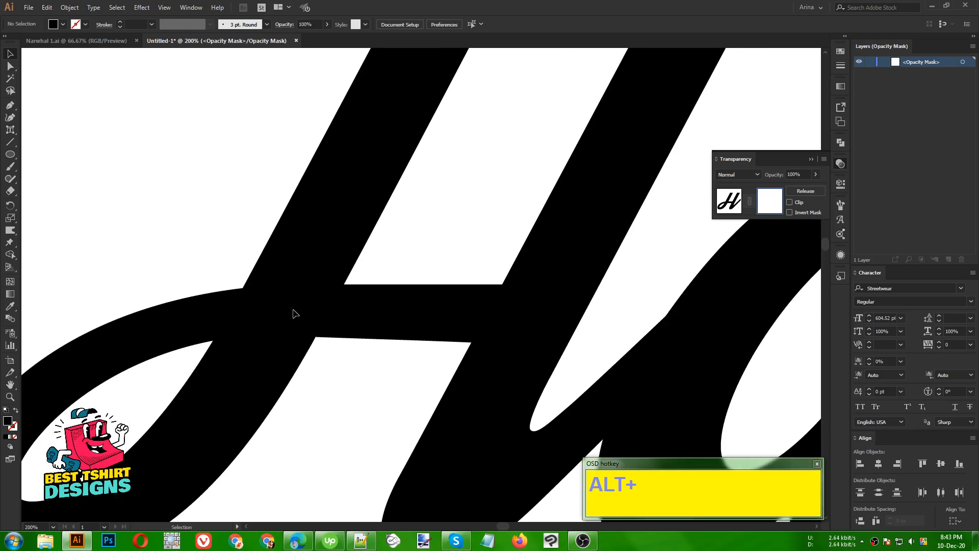
Step: Draw the curved upper edge and short right end of a black cutout below the H's crossbar, spanning the left stem, with the Pen tool
click(11, 106)
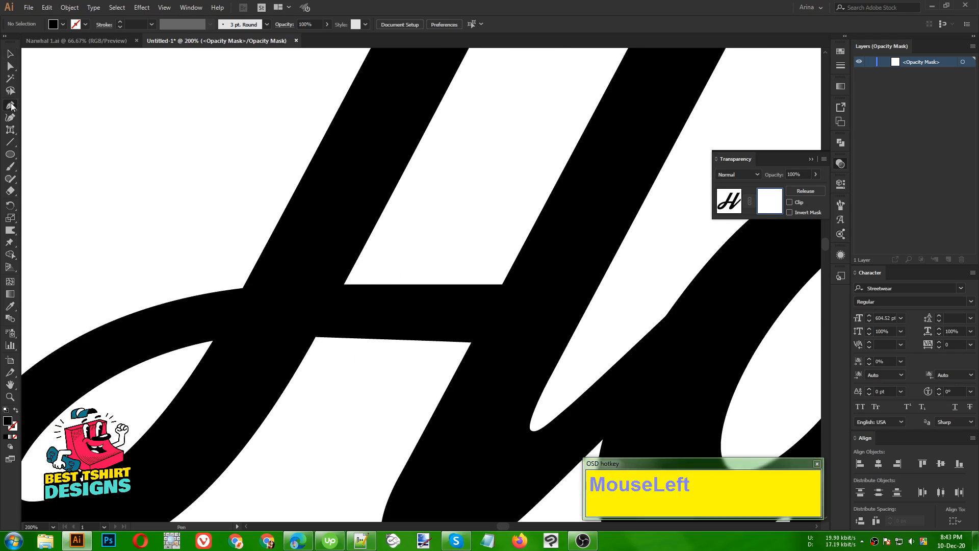
alt+scroll(199, 388, up, 1)
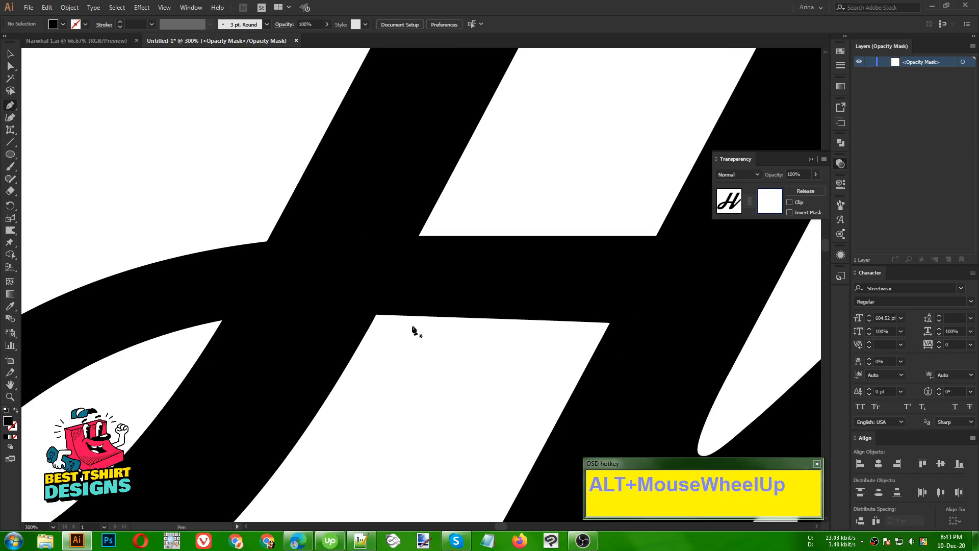
click(181, 329)
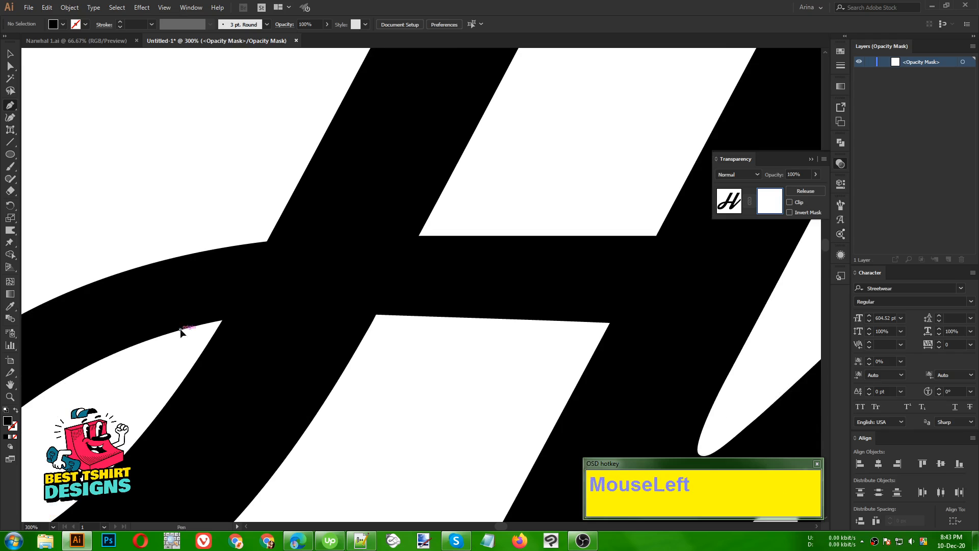
click(397, 317)
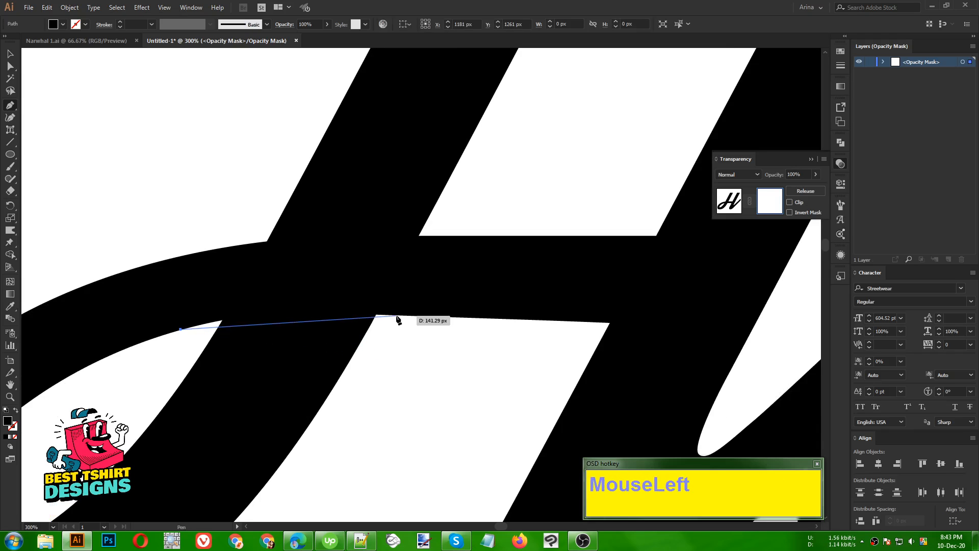
drag(396, 315, 560, 323)
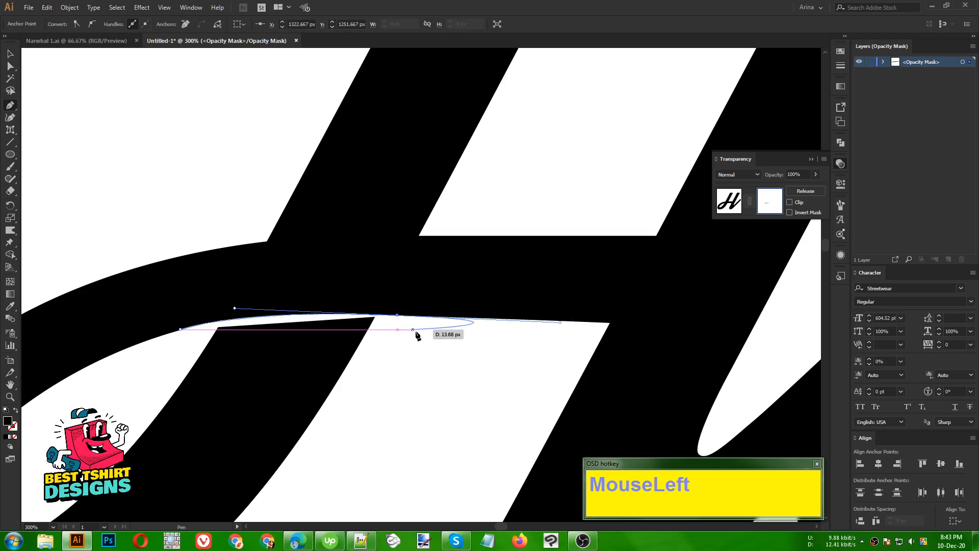
drag(397, 315, 389, 347)
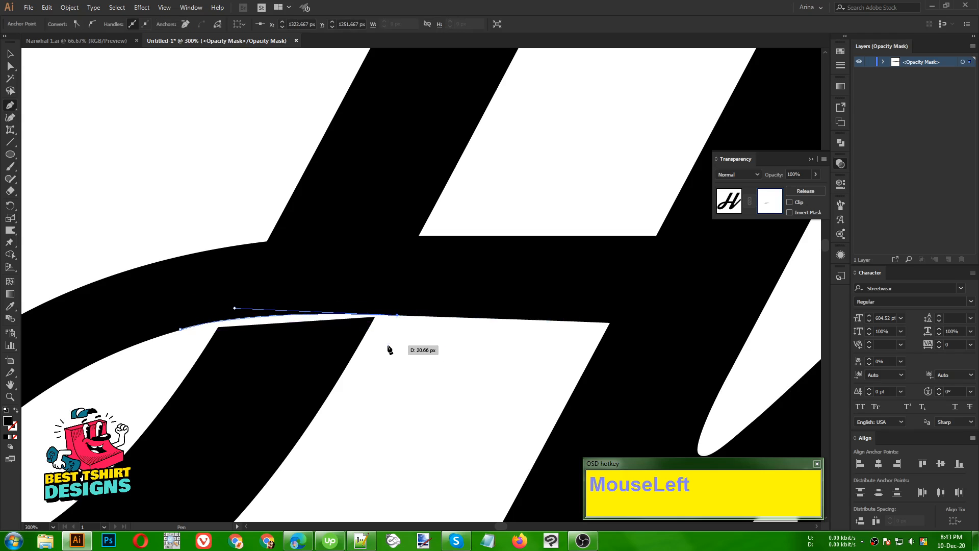
click(387, 345)
Step: Try closing the cutout with a straight lower edge across the H's left stem, and undo that edge
drag(175, 362, 181, 332)
key(v)
click(352, 355)
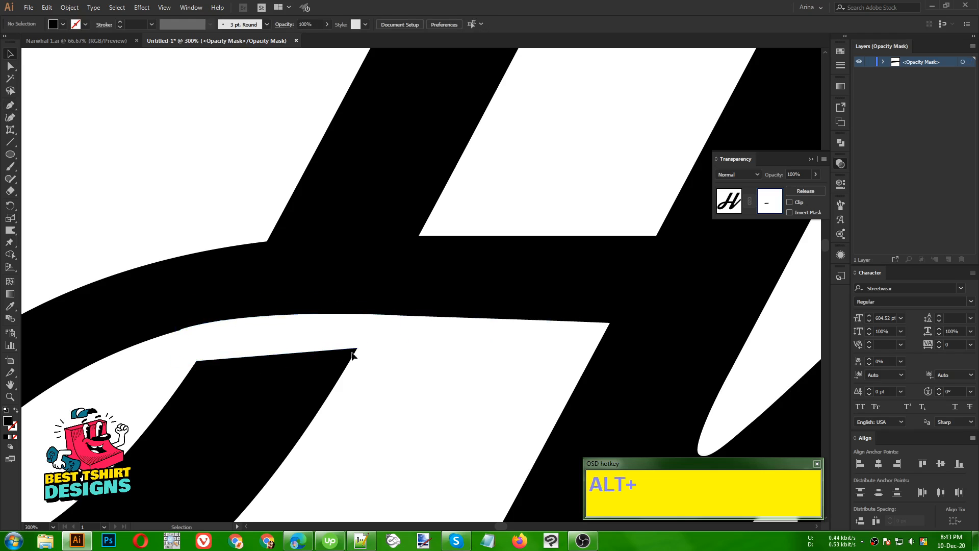
scroll(257, 312, down, 2)
click(321, 368)
alt+scroll(297, 363, down, 1)
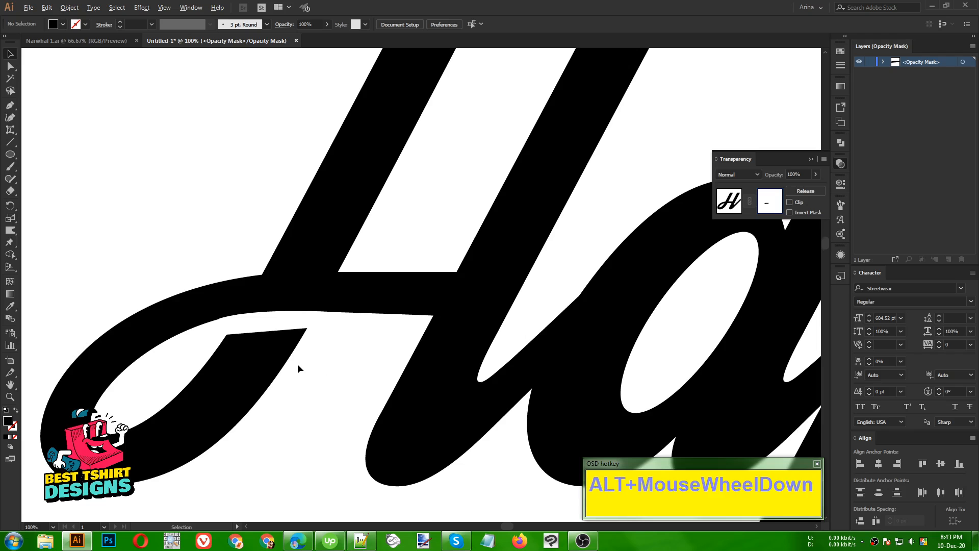
alt+scroll(296, 362, up, 2)
key(ctrl+z)
key(ctrl+z)
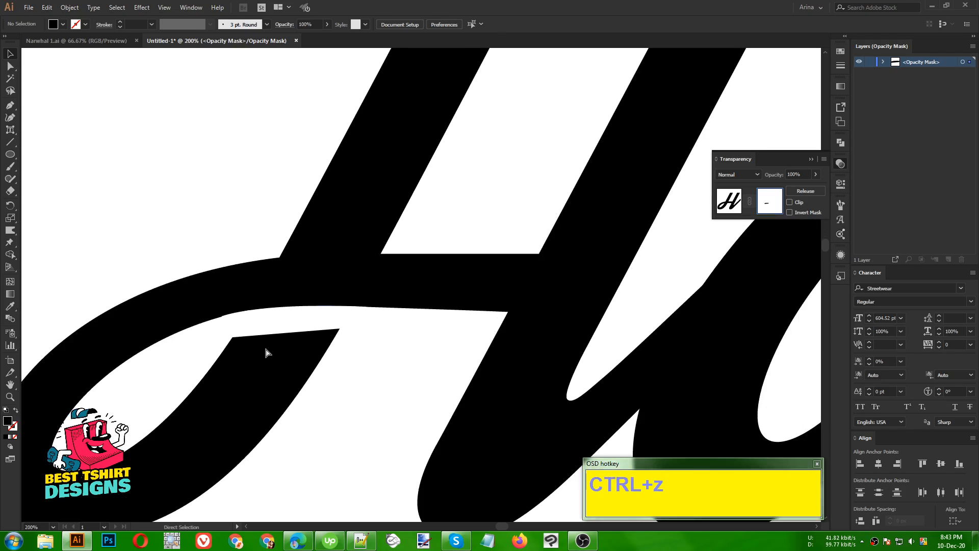
Step: Resume the open path and close the H cutout with a lower edge curved parallel to the crossbar, about 165 by 32 px overall
alt+scroll(220, 340, up, 2)
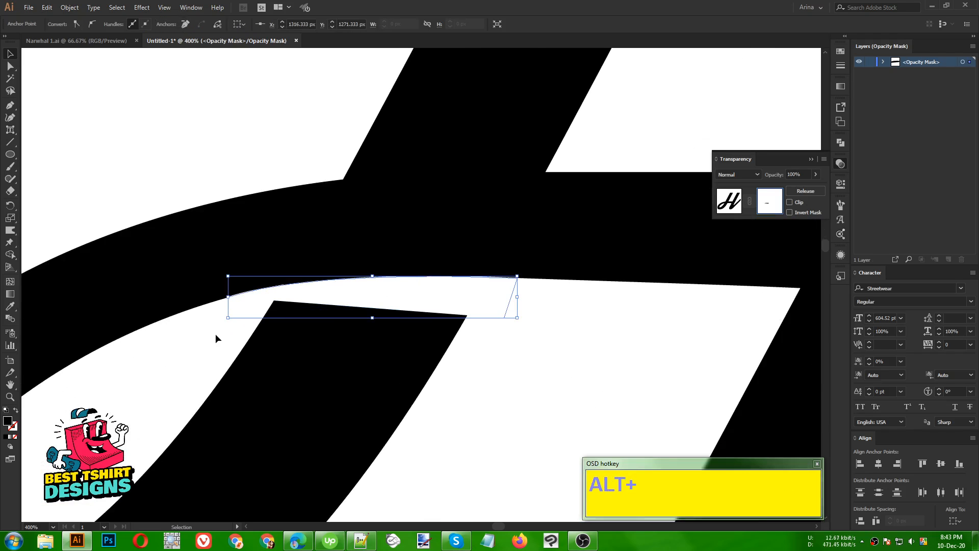
key(p)
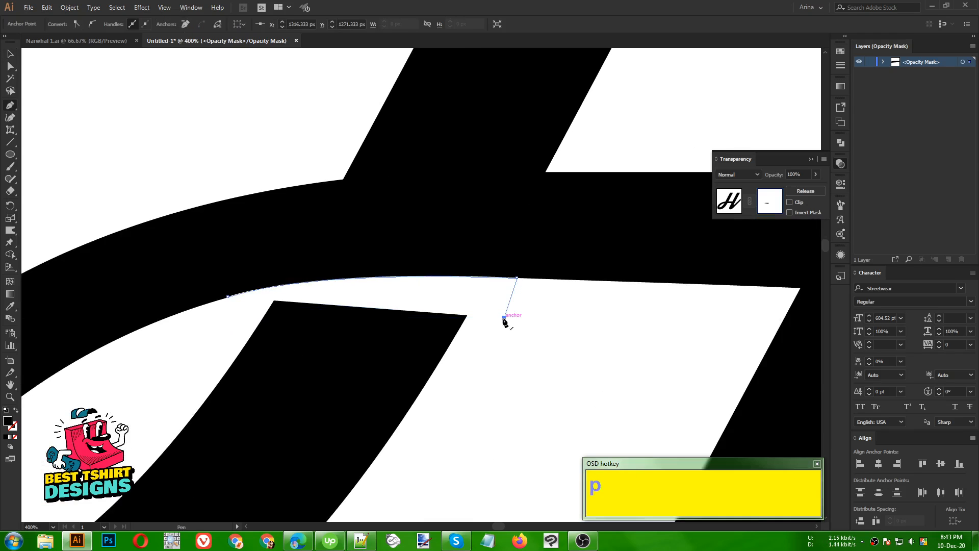
click(504, 317)
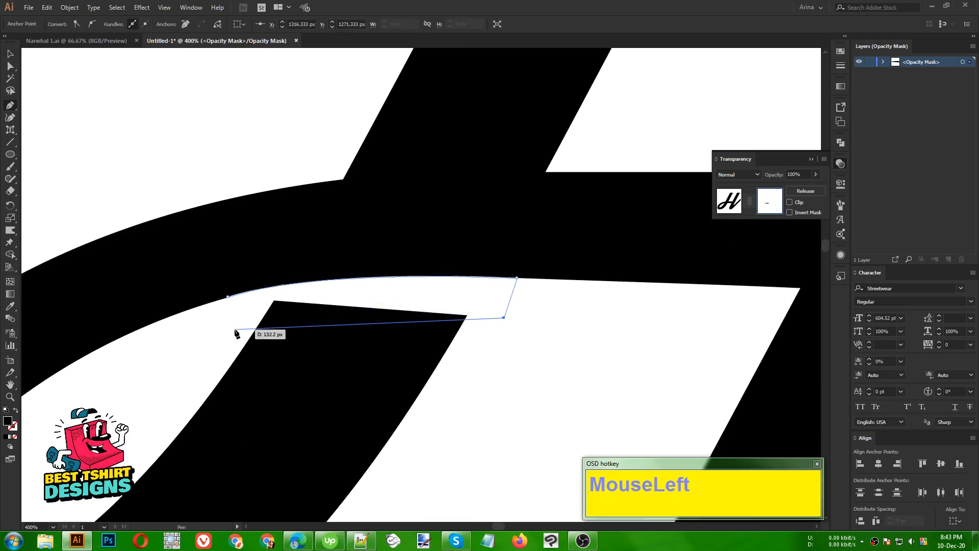
drag(227, 332, 121, 364)
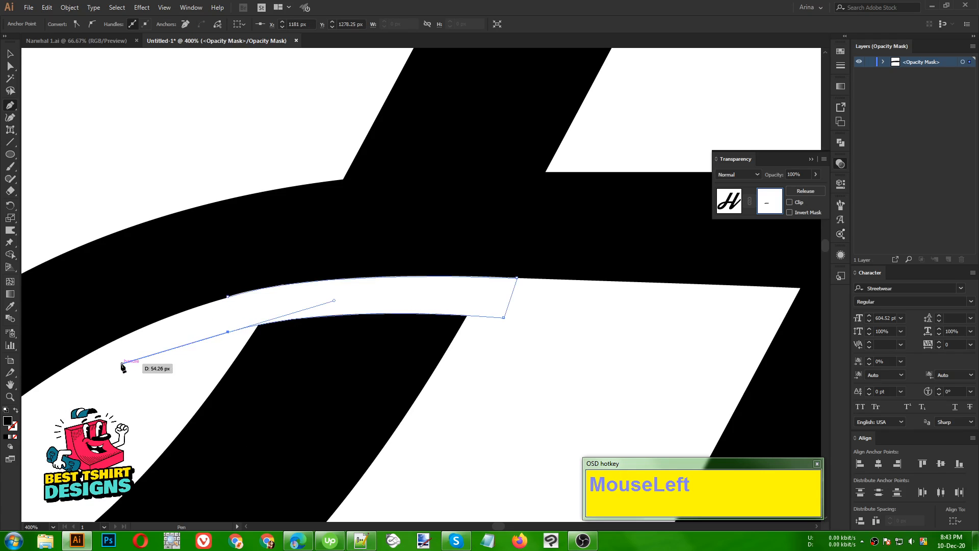
click(228, 296)
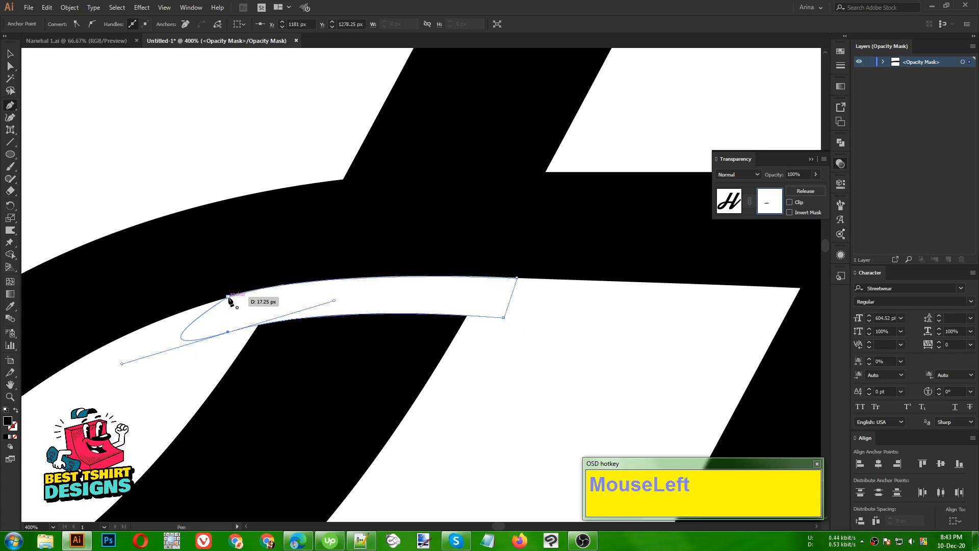
key(v)
scroll(207, 328, down, 2)
click(373, 348)
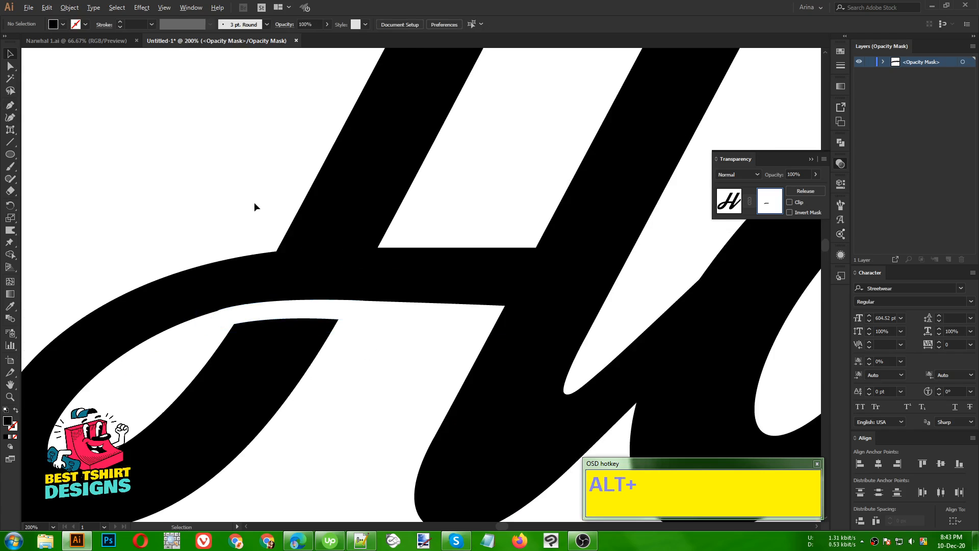
Step: Check the gap below the H's crossbar near and from a distance, and return from mask editing to the letter artwork
scroll(257, 228, down, 2)
click(268, 259)
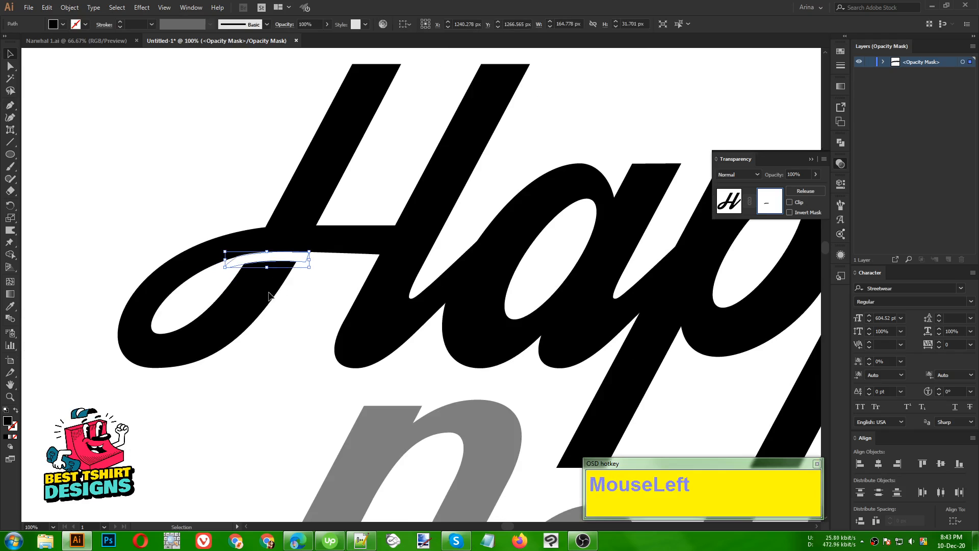
click(280, 326)
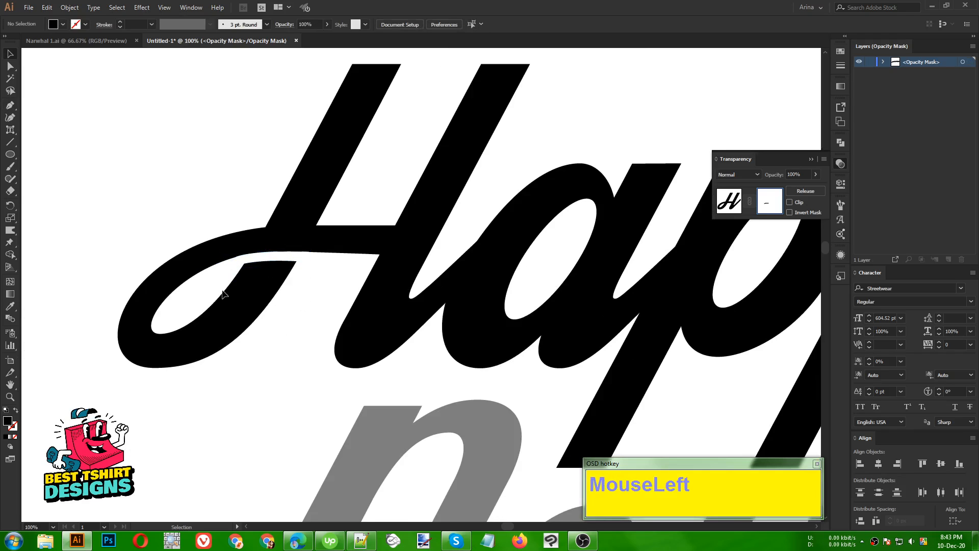
scroll(249, 220, up, 2)
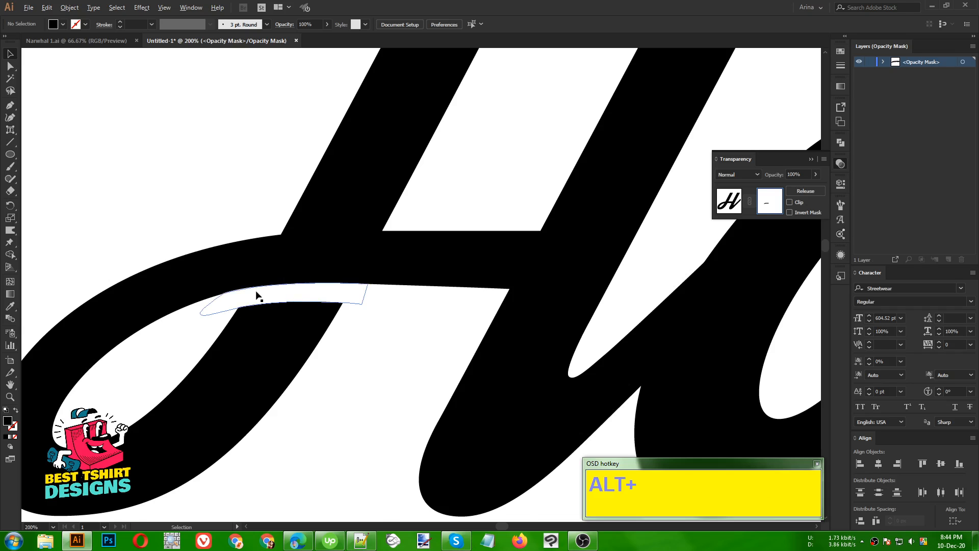
scroll(256, 293, down, 2)
click(322, 339)
scroll(203, 293, down, 2)
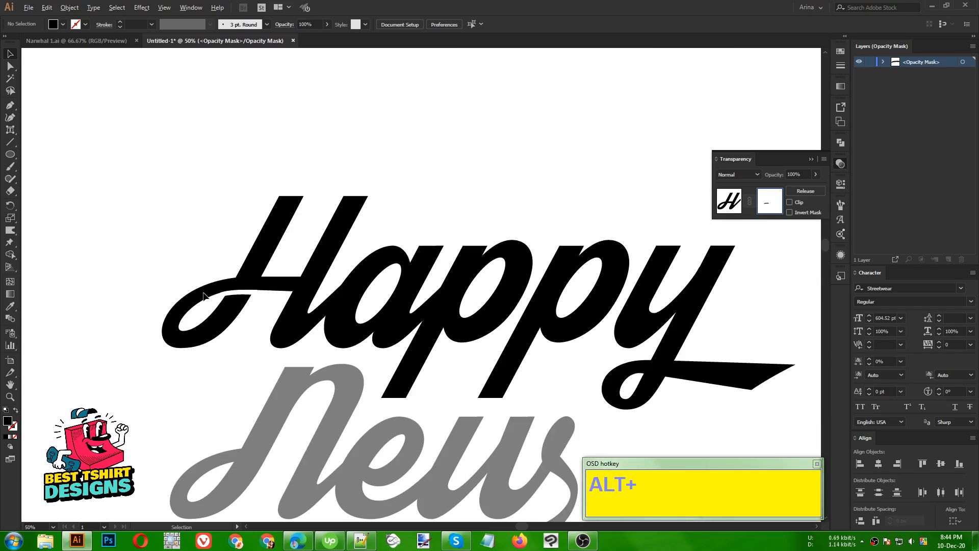
click(718, 202)
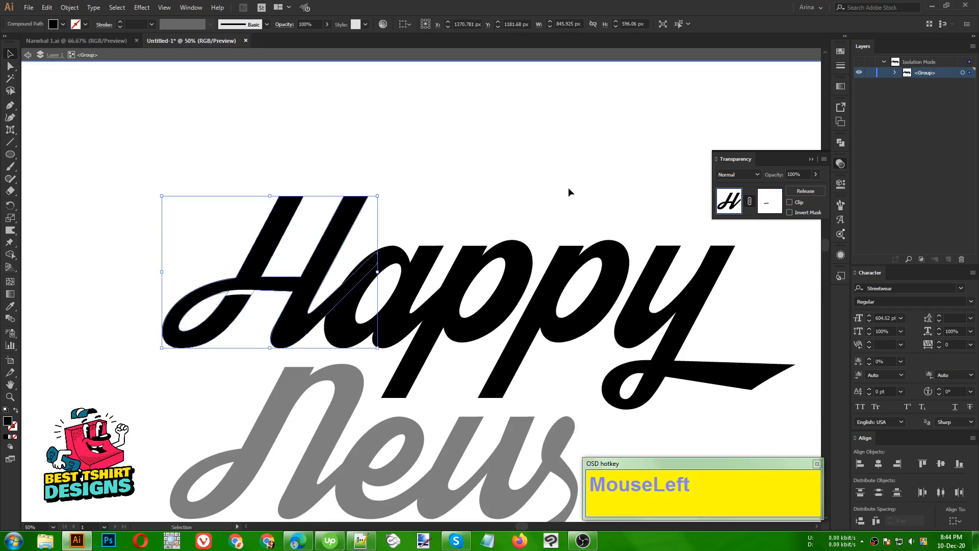
Step: Add an opacity mask to the y of "Happy", open it for editing at the tail crossing, and disable clipping
scroll(300, 244, down, 1)
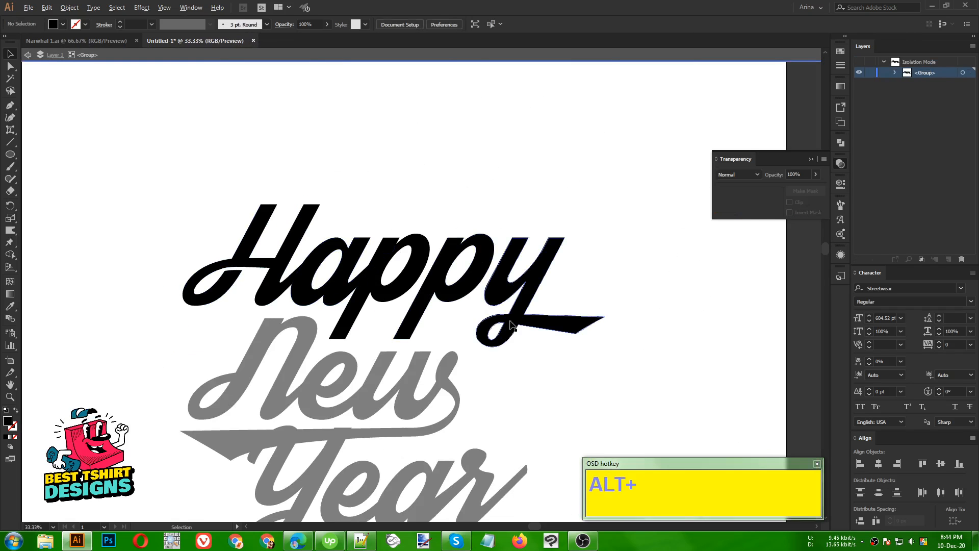
scroll(530, 328, up, 4)
scroll(528, 329, up, 1)
click(454, 271)
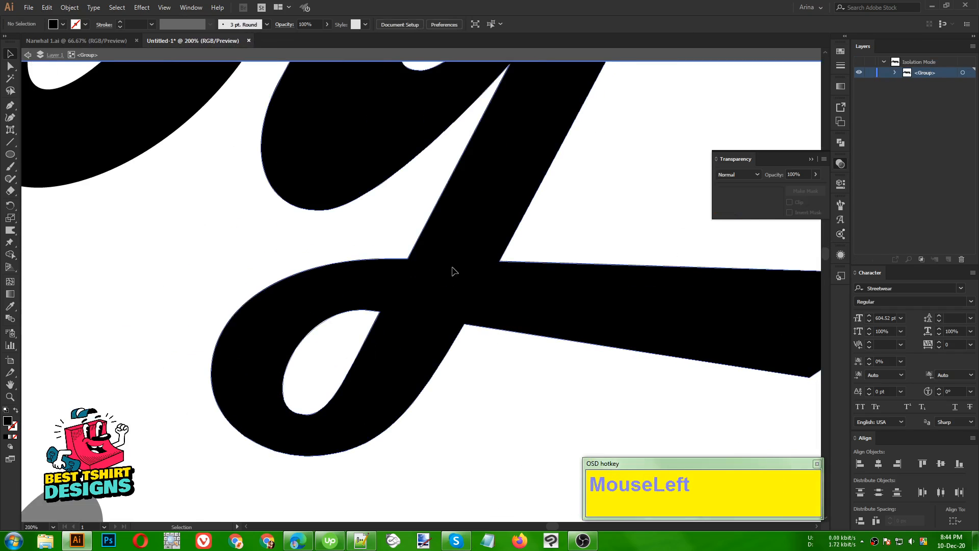
click(770, 205)
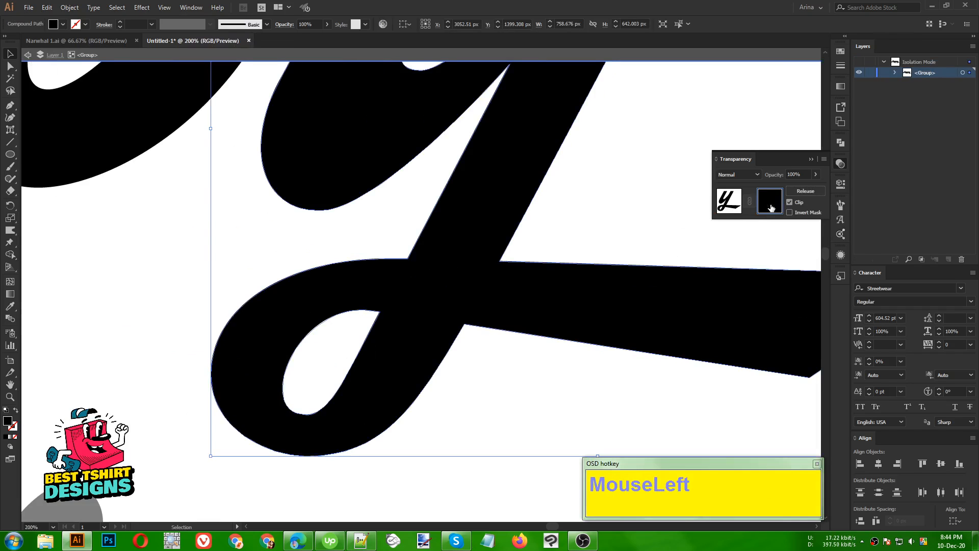
click(789, 203)
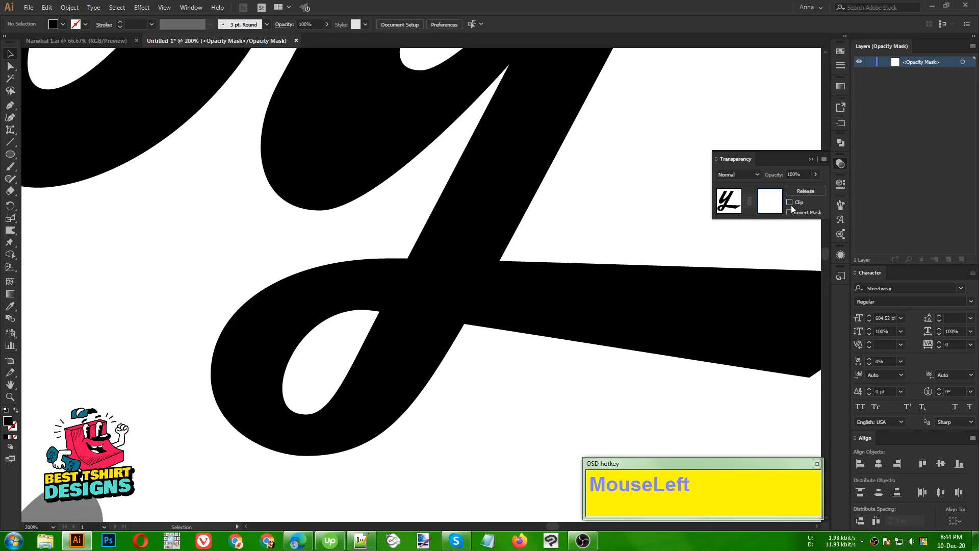
Step: Draw the upper edge and short right end of a black cutout under the y's swash, from the loop's inner edge past the stem
click(11, 106)
click(349, 310)
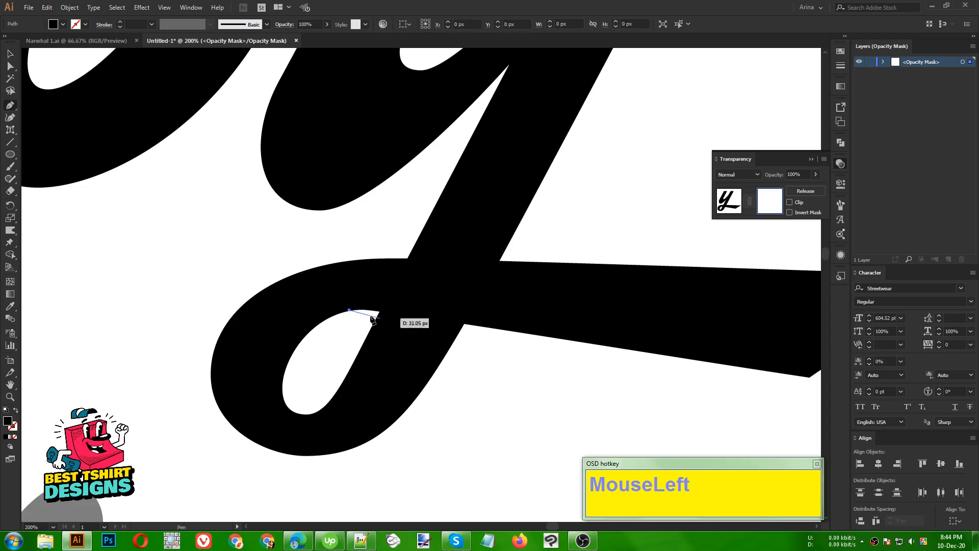
click(485, 326)
drag(485, 325, 482, 345)
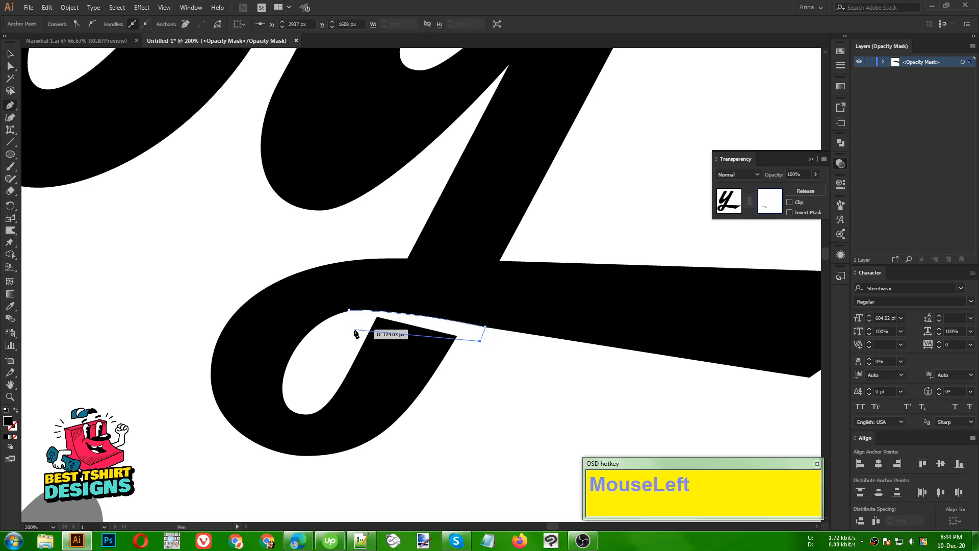
Step: Curve the lower edge of the y cutout parallel to the swash, close the shape with a straight left end, and deselect it
mouse_move(353, 330)
mouse_down()
mouse_move(297, 333)
mouse_move(395, 337)
mouse_move(357, 337)
mouse_up()
drag(354, 330, 280, 337)
scroll(348, 335, up, 3)
key(ctrl+z)
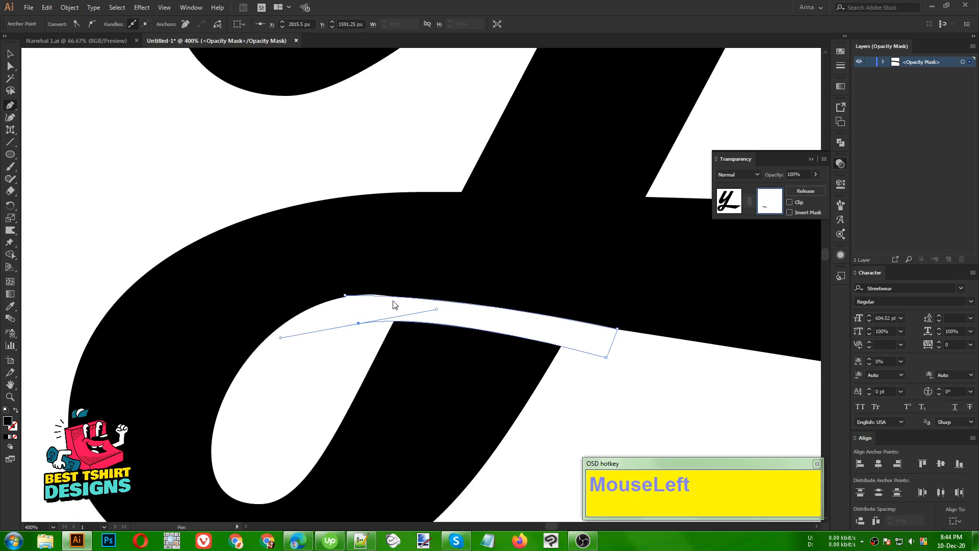
click(359, 323)
click(345, 296)
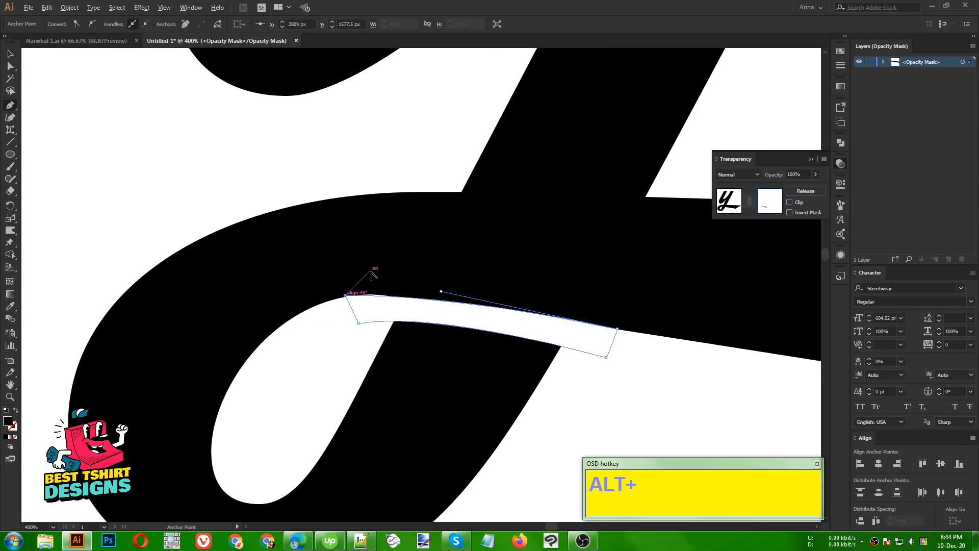
scroll(346, 265, down, 2)
click(11, 54)
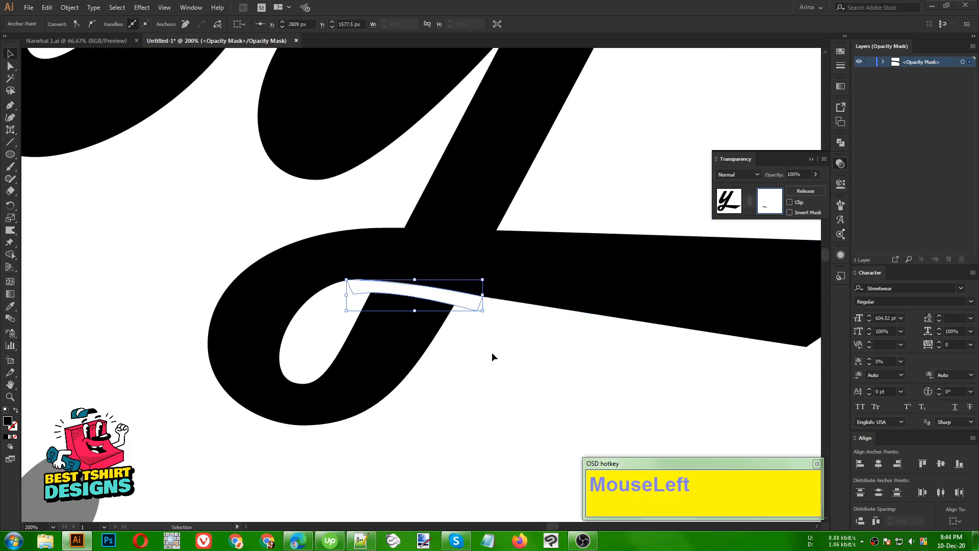
click(502, 341)
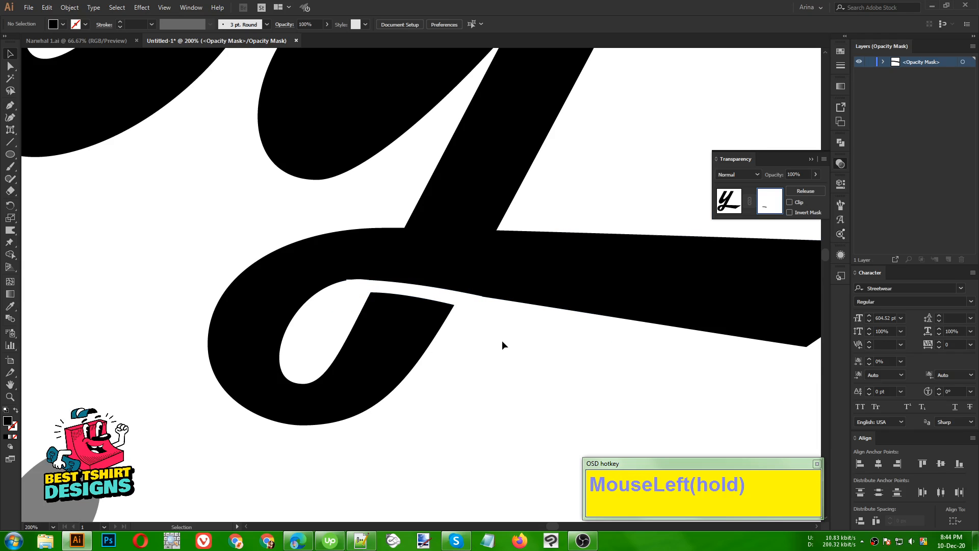
Step: Move the y cutout's upper-left anchor down to about Y 1578 px and reshape the upper edge's curve to follow the loop smoothly
scroll(351, 286, up, 4)
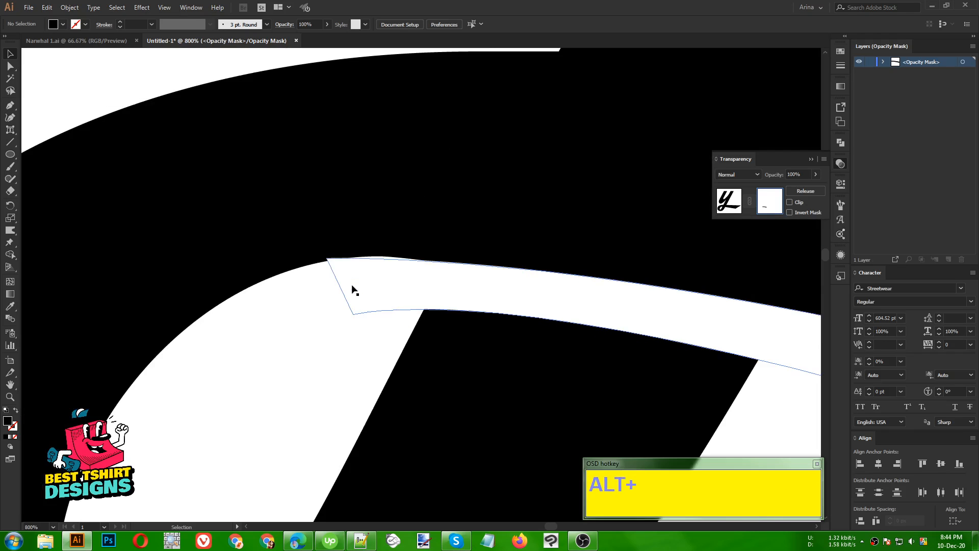
key(alt+a)
click(326, 260)
scroll(356, 199, up, 1)
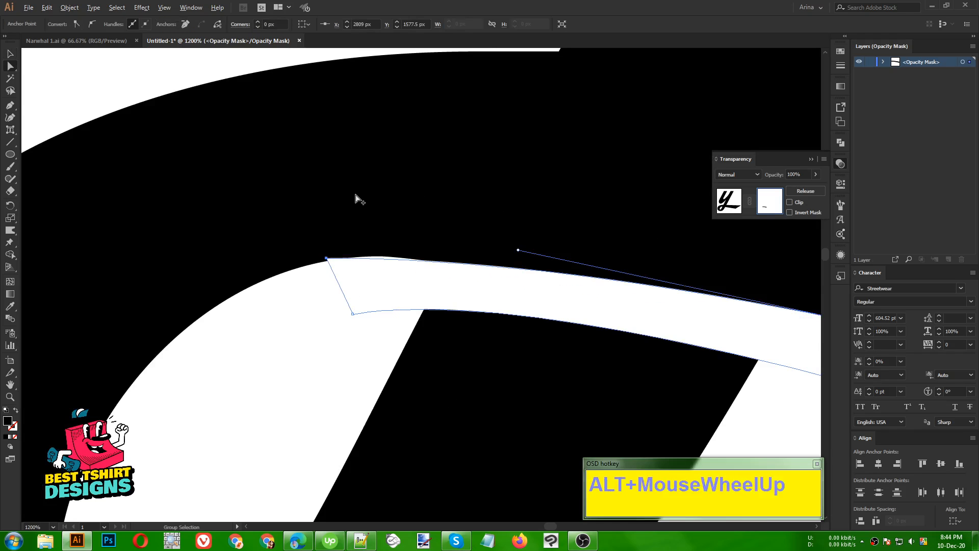
click(289, 323)
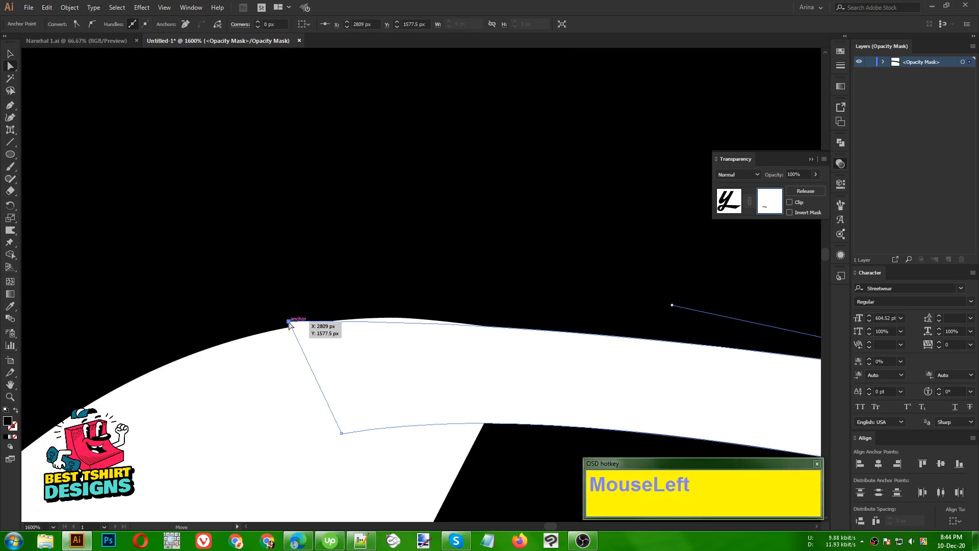
drag(289, 325, 289, 326)
scroll(289, 326, down, 1)
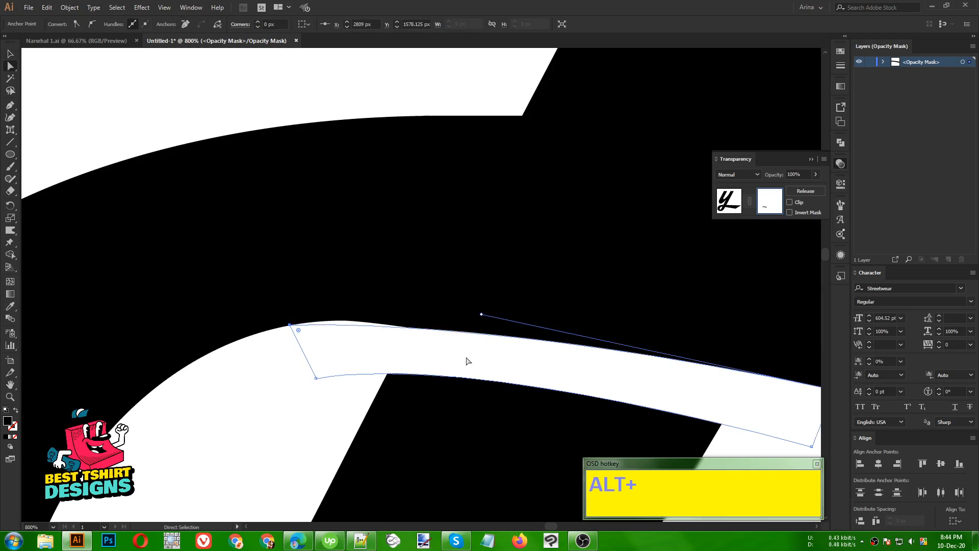
drag(482, 318, 437, 296)
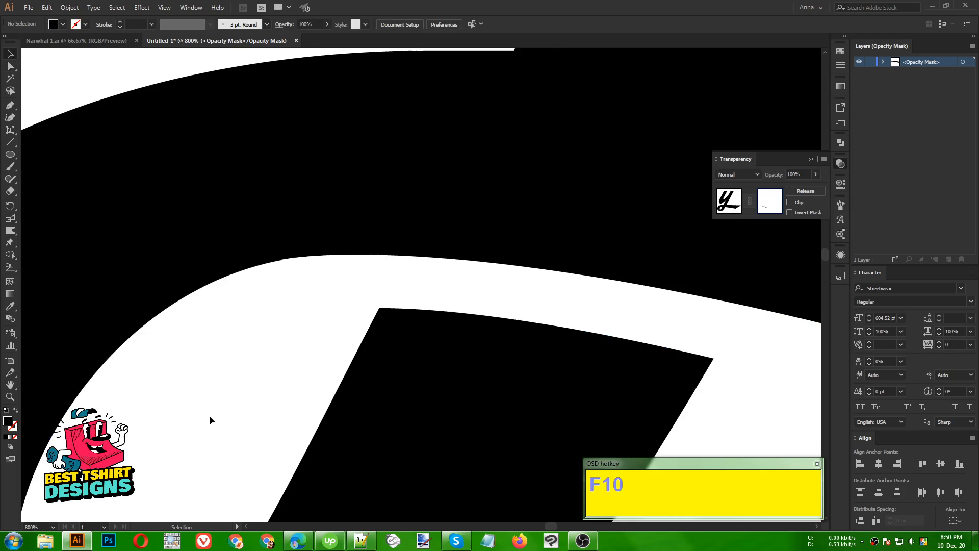
Step: Draw a thin four-sided black cutout across the y's stem, along the upper edge of its swash, and deselect it
click(234, 403)
scroll(324, 258, down, 5)
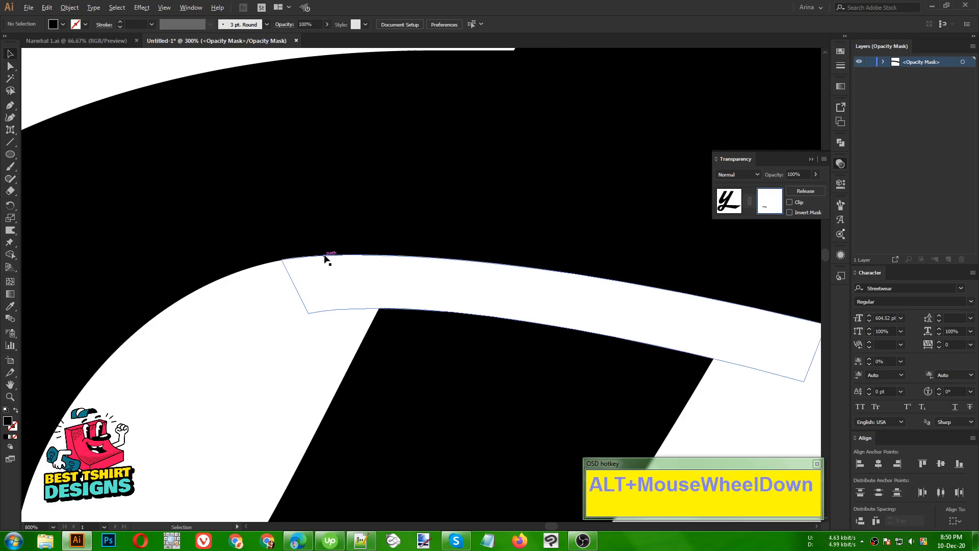
scroll(401, 314, down, 2)
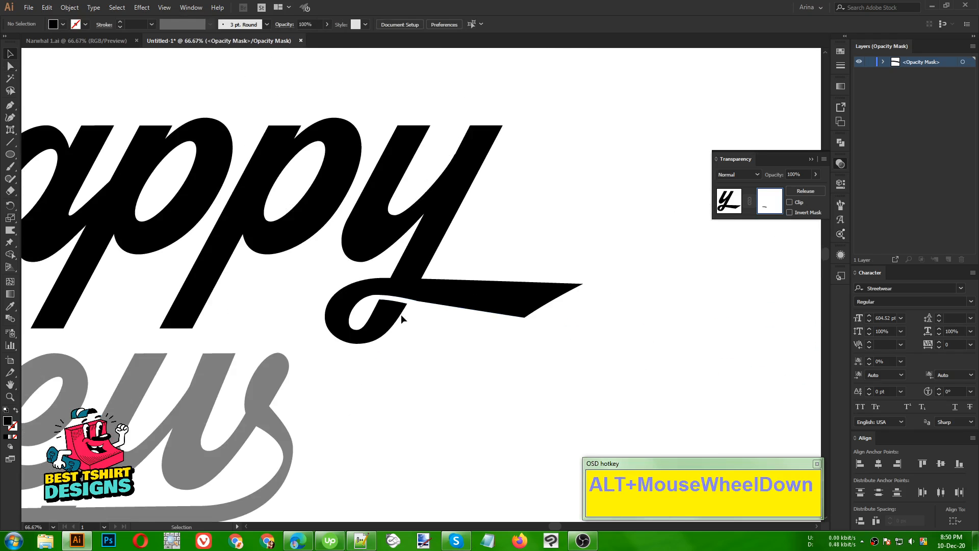
scroll(401, 314, up, 4)
scroll(396, 311, up, 1)
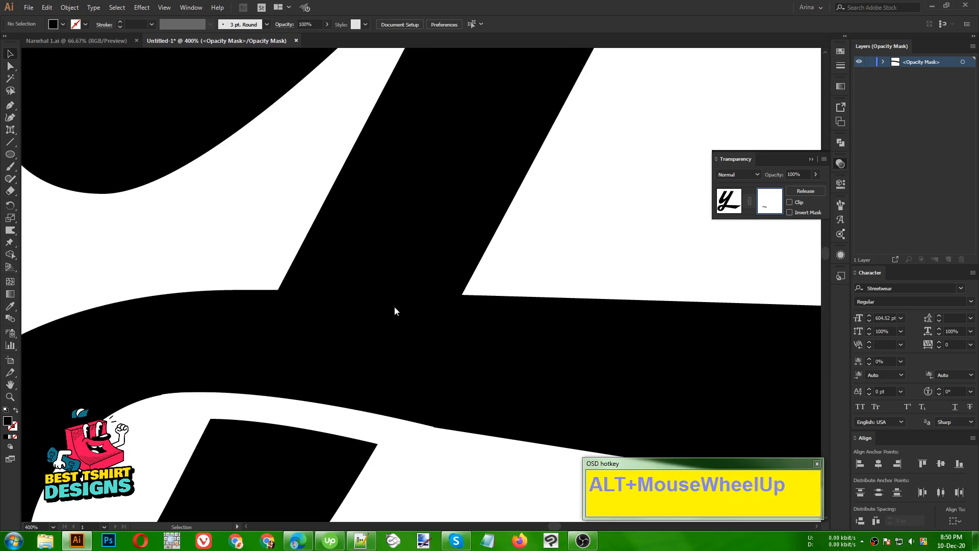
click(8, 107)
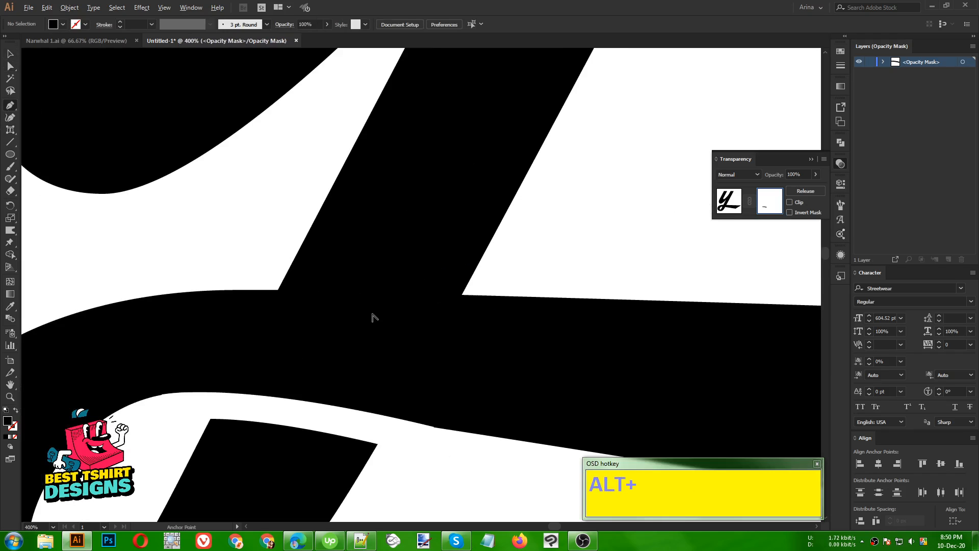
scroll(390, 319, up, 1)
click(206, 273)
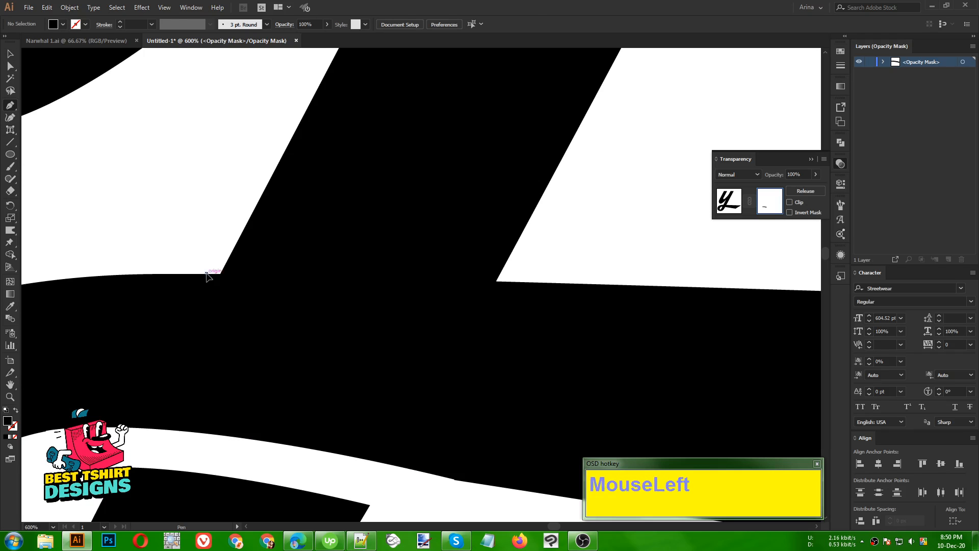
click(562, 284)
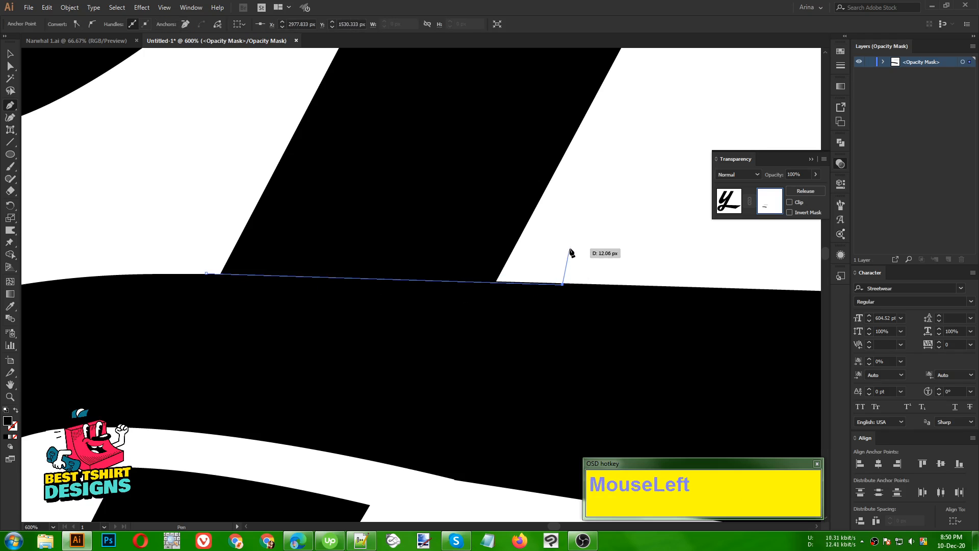
click(569, 247)
click(192, 230)
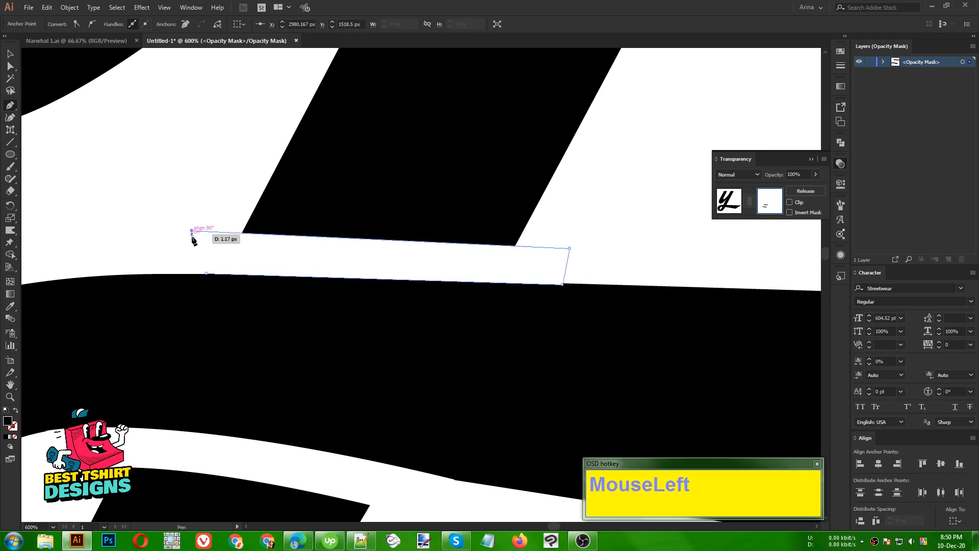
click(204, 274)
alt+scroll(402, 303, down, 2)
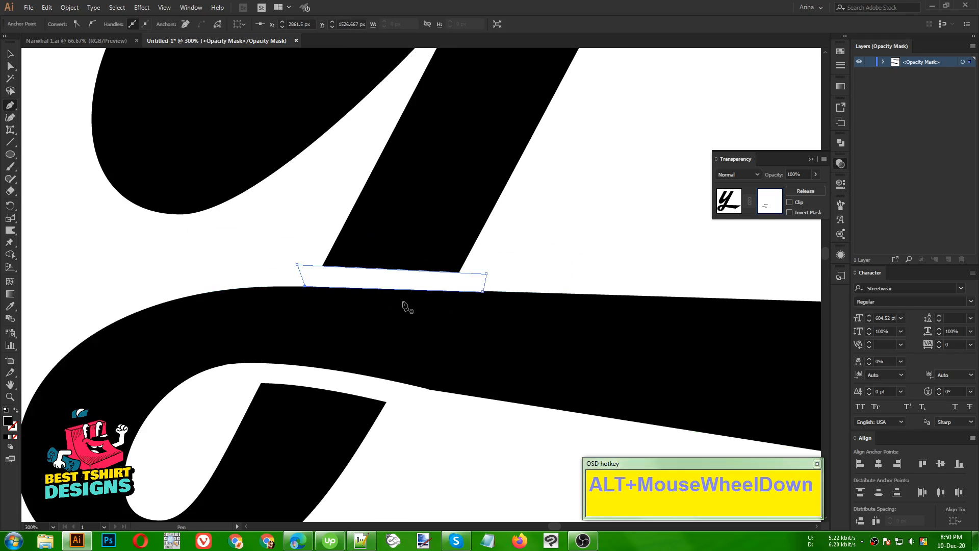
key(v)
click(533, 256)
Step: Delete the straight cutout above the y's swash
alt+scroll(406, 260, down, 5)
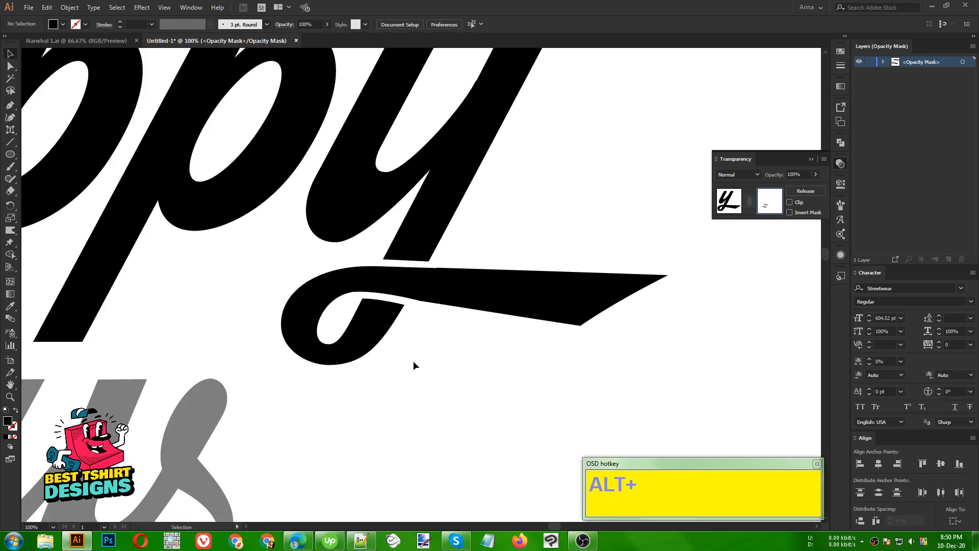
scroll(461, 359, down, 1)
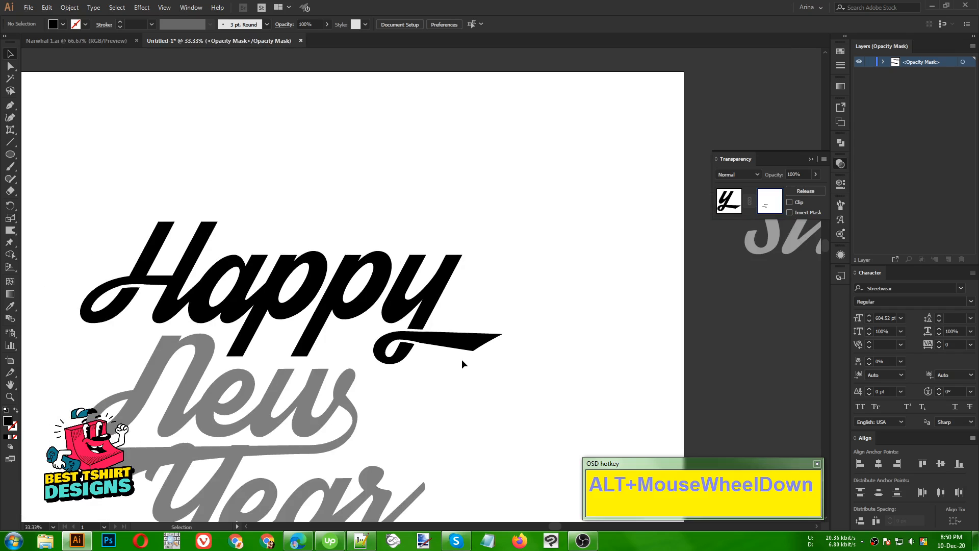
alt+scroll(463, 367, down, 1)
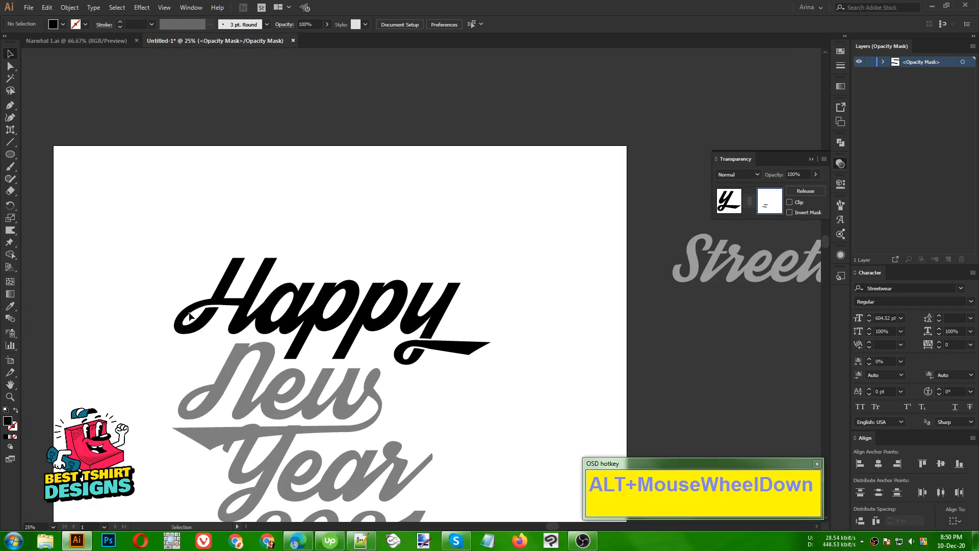
scroll(417, 394, down, 1)
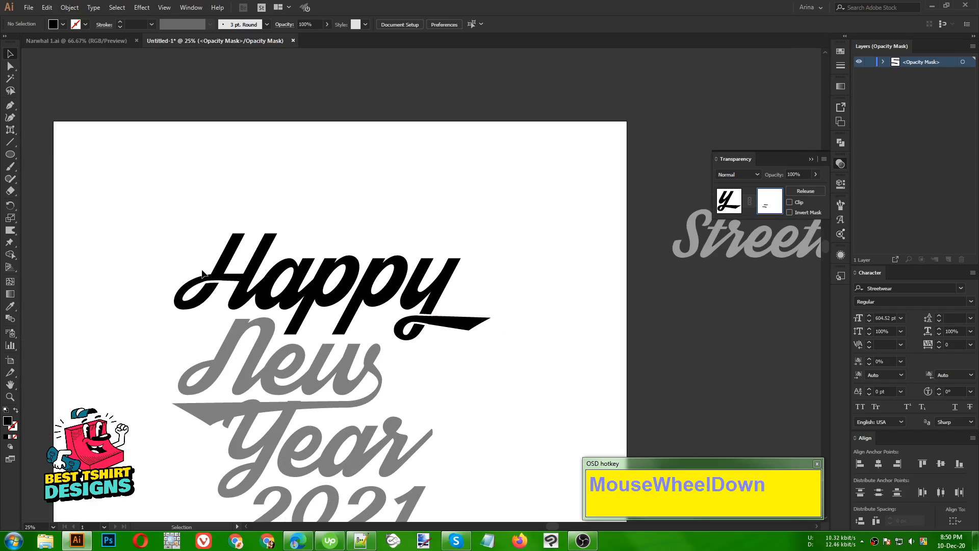
click(431, 320)
key(Delete)
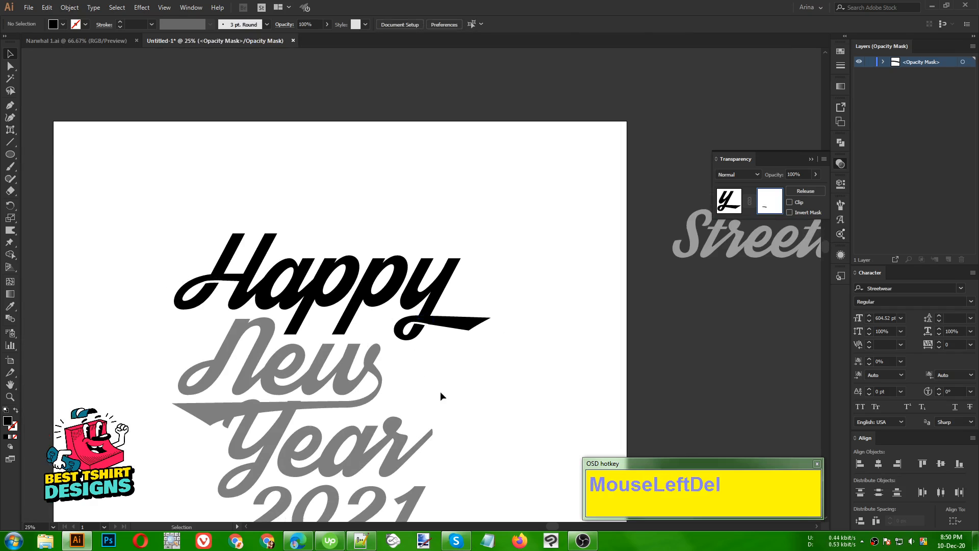
Step: Leave the y's opacity mask and exit the isolation of "Happy"
click(730, 201)
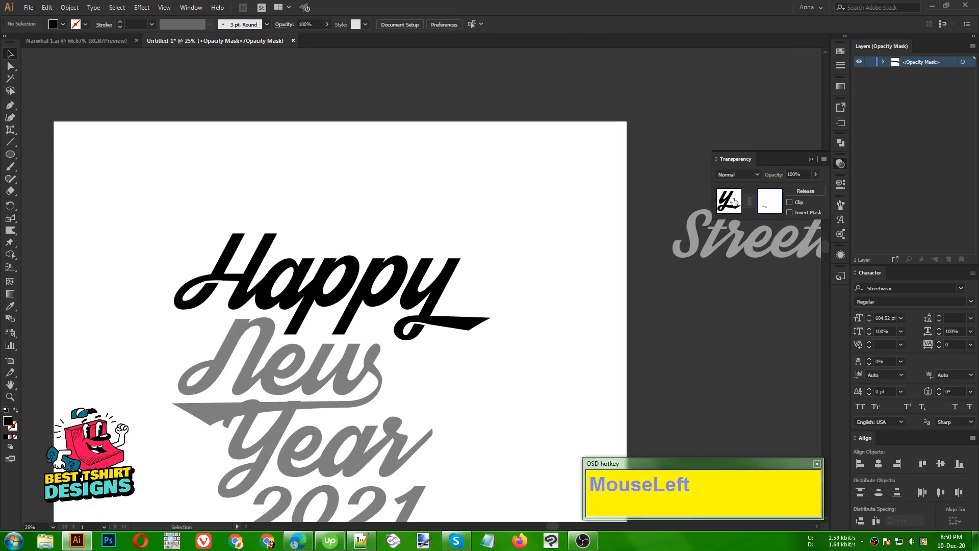
click(523, 350)
scroll(519, 350, down, 2)
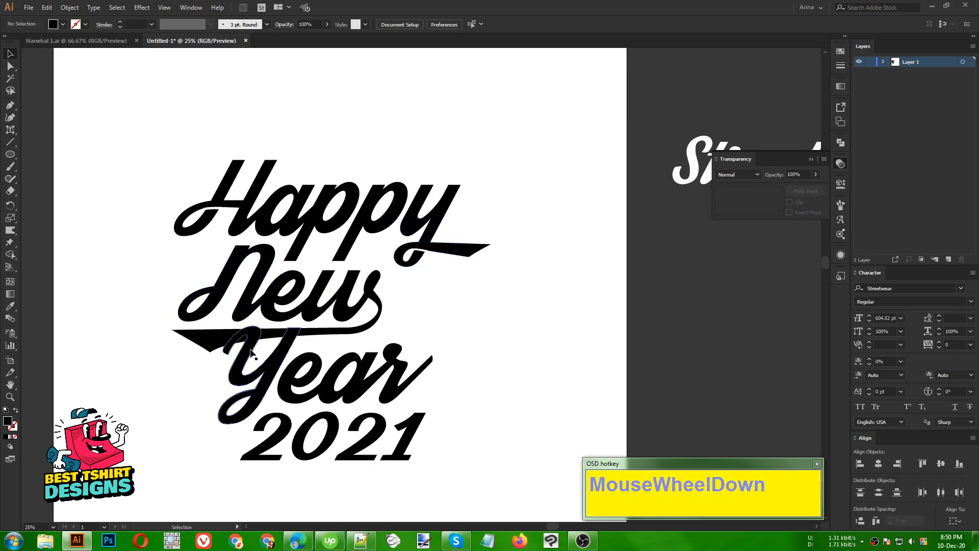
Step: Isolate the word "New", add an opacity mask to its N, open it for editing, and disable clipping
alt+scroll(188, 339, up, 2)
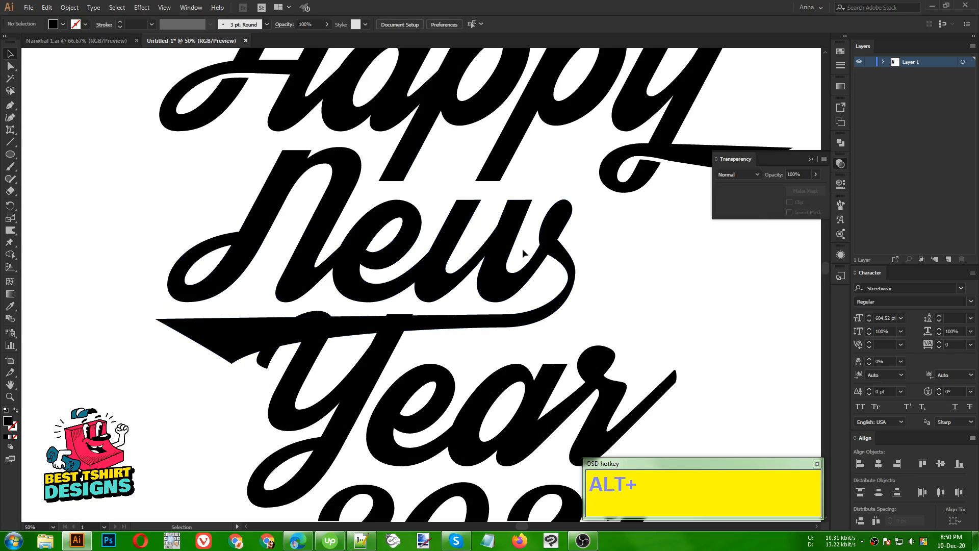
alt+scroll(252, 250, up, 2)
double_click(261, 250)
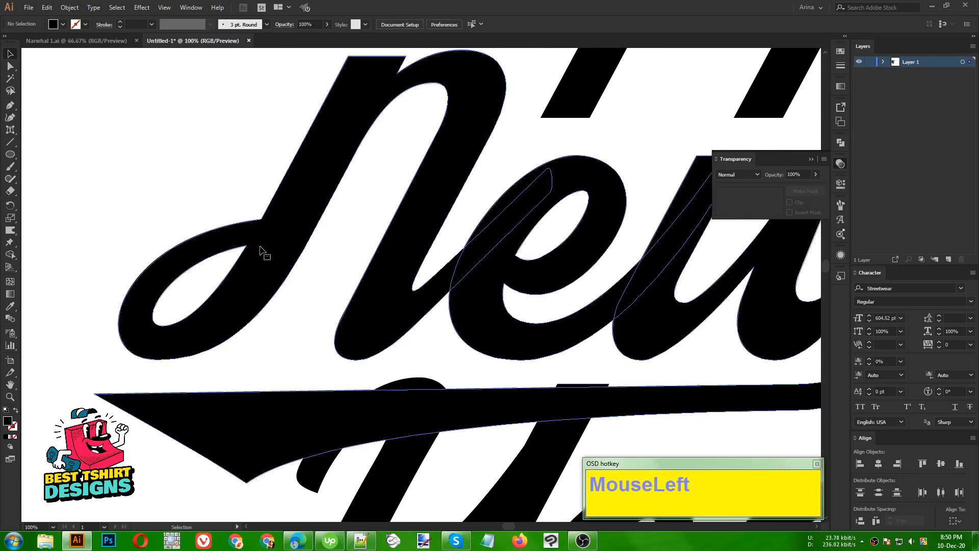
click(263, 252)
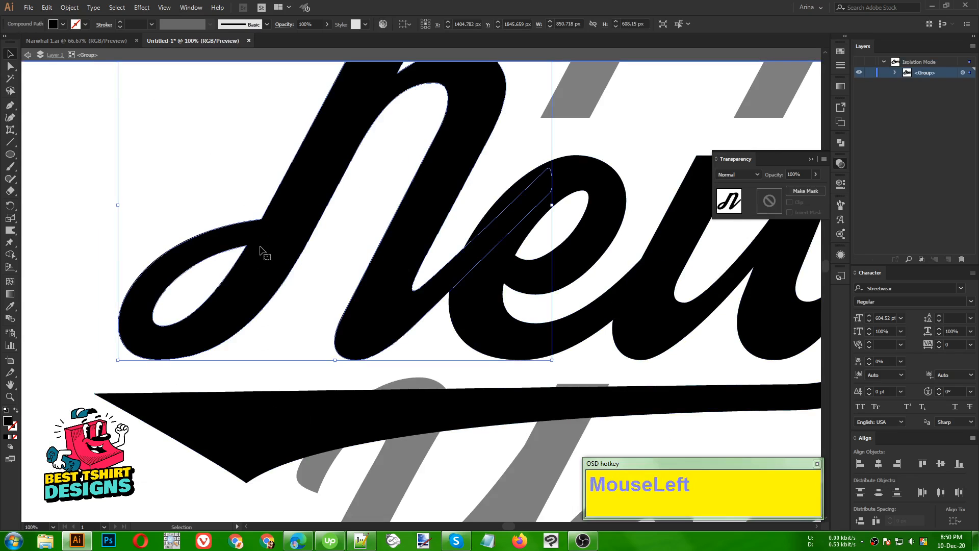
click(766, 203)
click(790, 202)
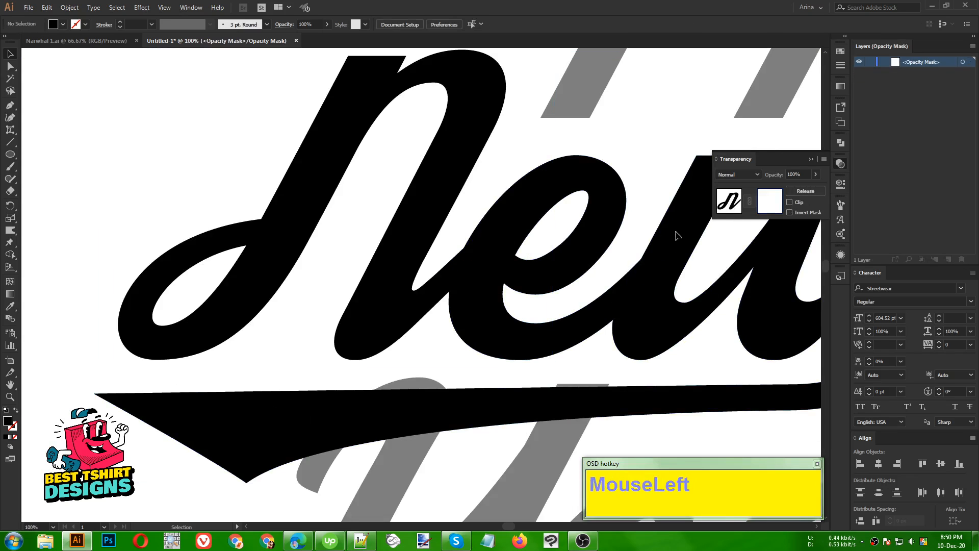
Step: Draw the curved upper edge of a black cutout across the N's stem, from the loop's inner corner to about X 1366, Y 1905 px
alt+scroll(279, 247, up, 1)
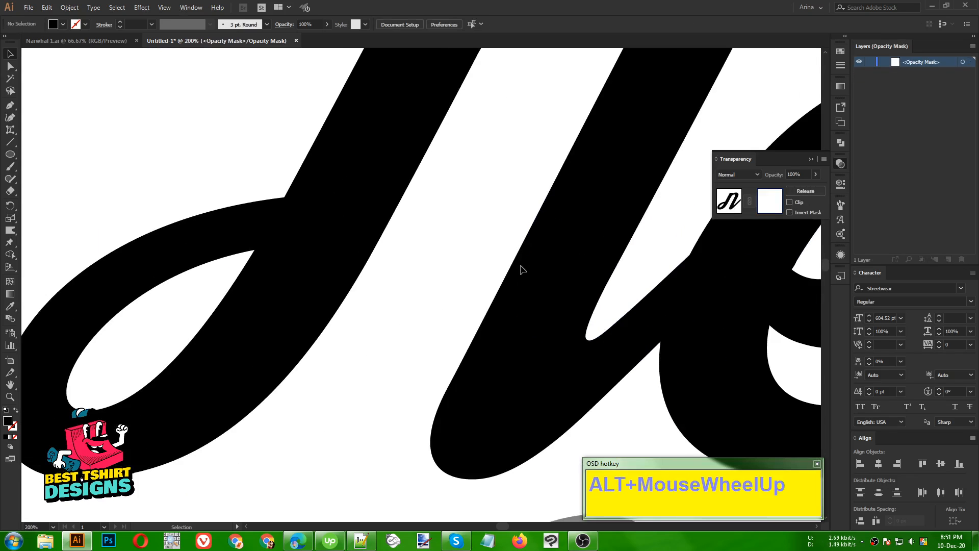
alt+scroll(299, 405, down, 3)
scroll(291, 405, up, 2)
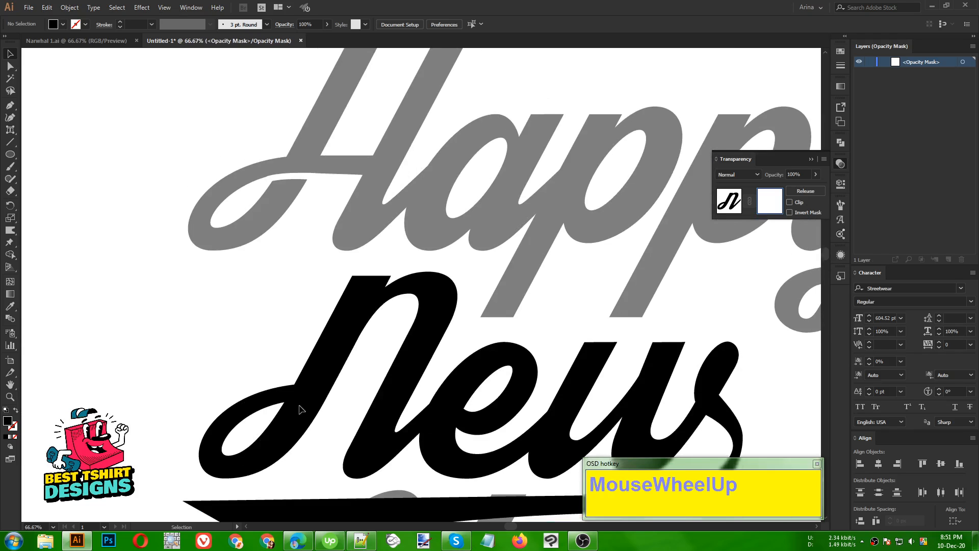
scroll(184, 268, down, 2)
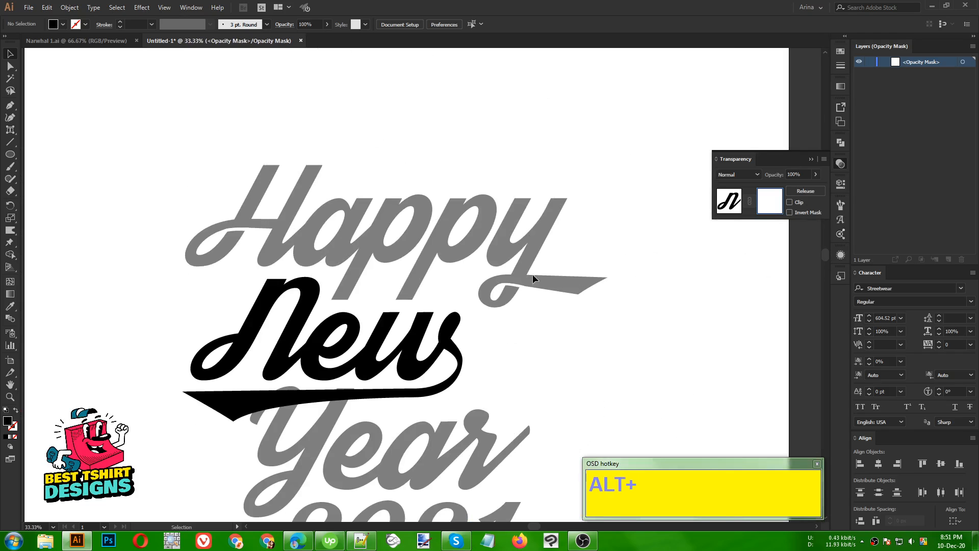
alt+scroll(240, 350, up, 2)
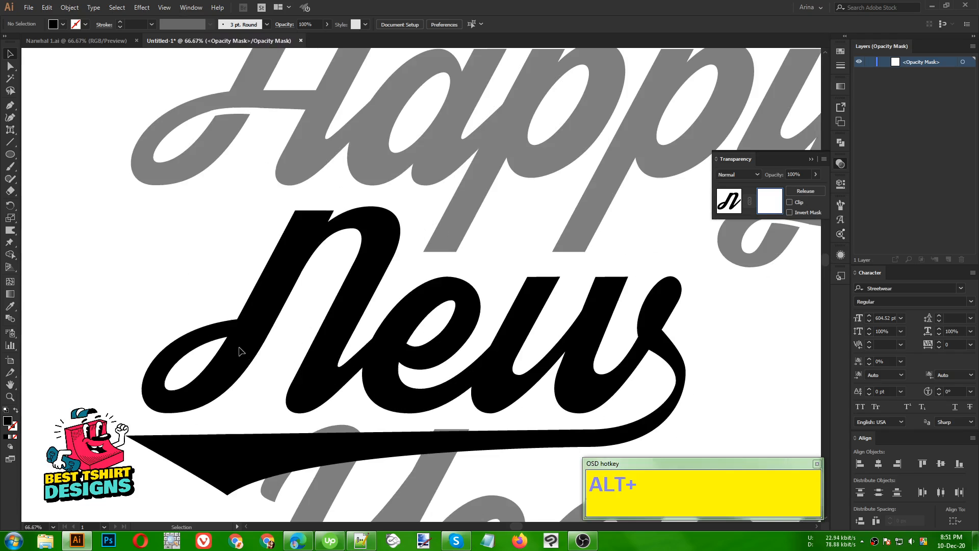
alt+scroll(239, 339, up, 2)
alt+scroll(241, 339, up, 1)
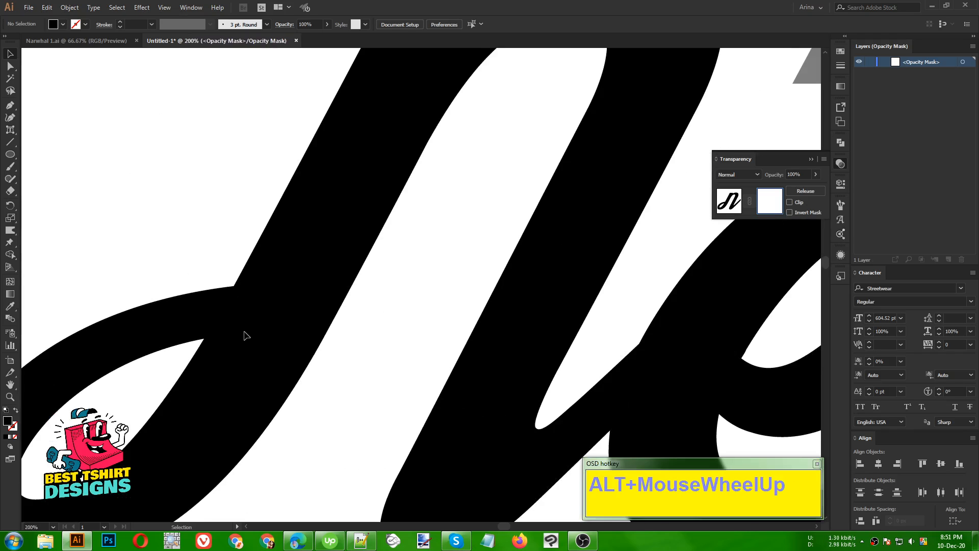
click(10, 105)
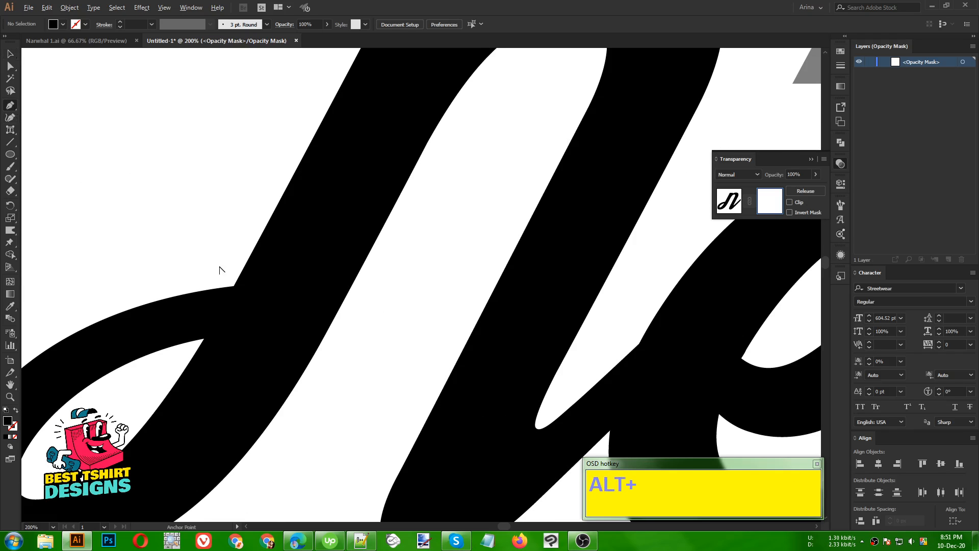
alt+scroll(230, 317, up, 1)
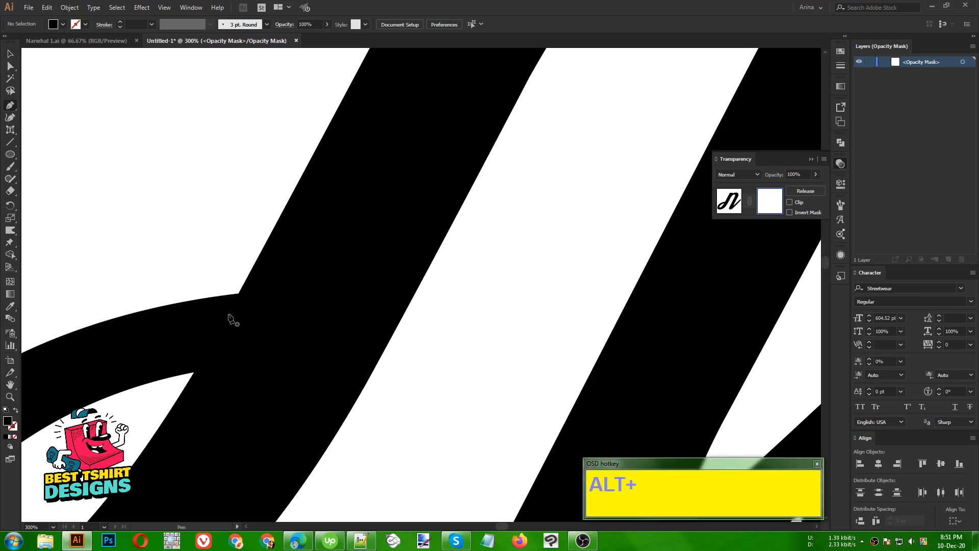
click(193, 372)
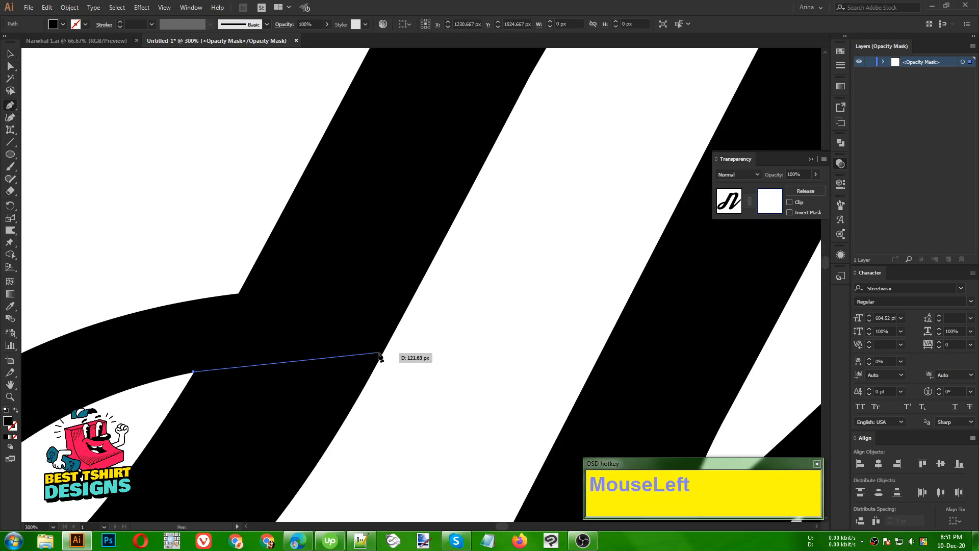
drag(401, 342, 508, 348)
click(400, 343)
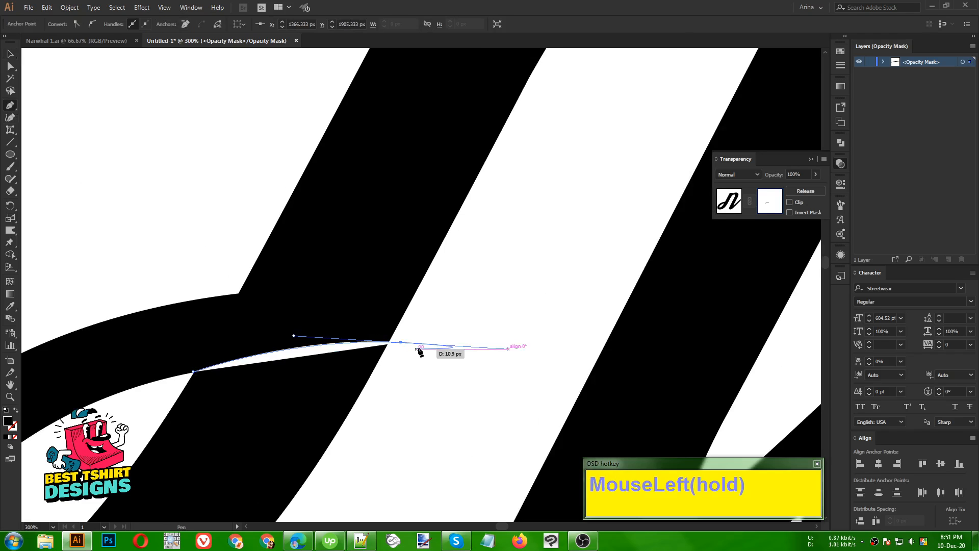
Step: Curve the N cutout's lower edge back into the loop's opening, close the shape at its starting anchor, and deselect it
drag(401, 345, 113, 430)
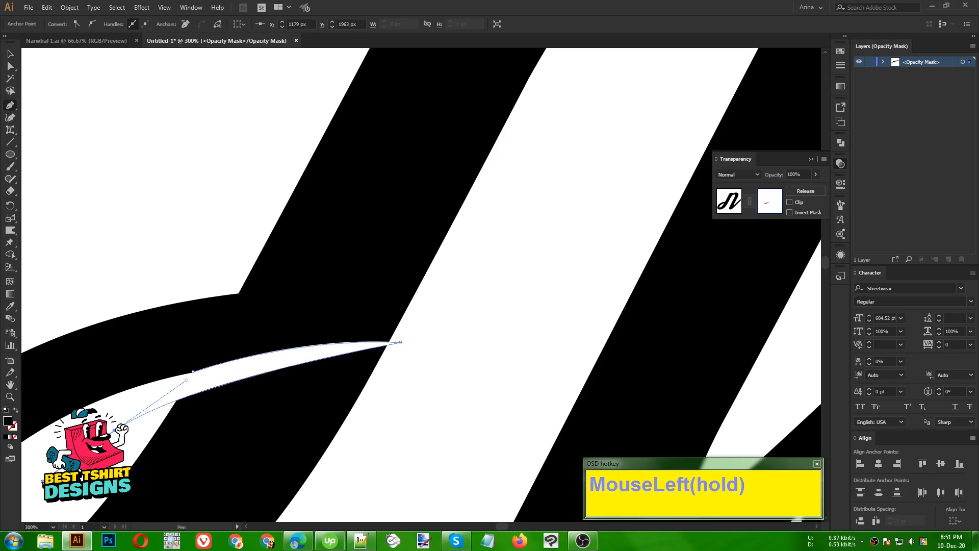
click(193, 376)
key(v)
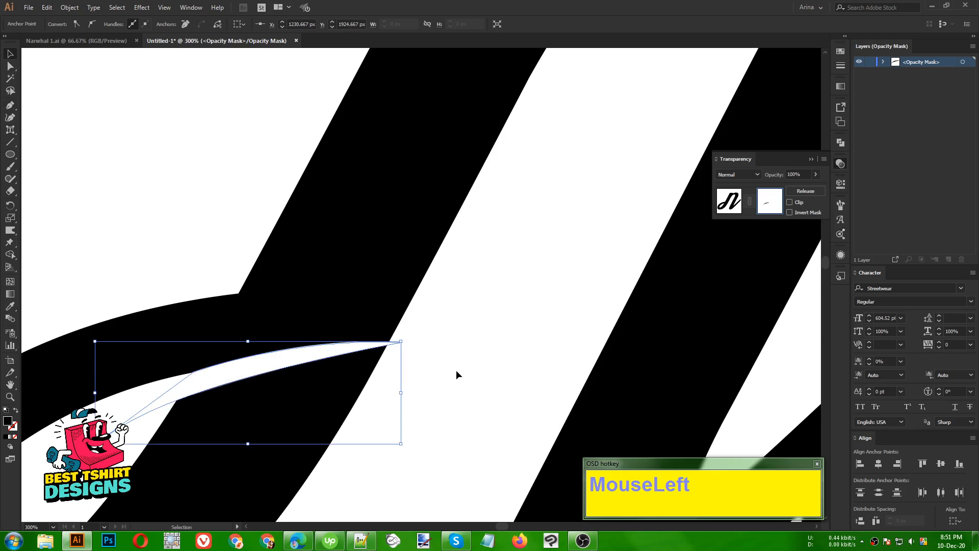
click(456, 369)
Step: Leave the N's opacity mask and return to the isolated "New" artwork with nothing selected
alt+scroll(281, 295, down, 1)
alt+scroll(281, 297, down, 2)
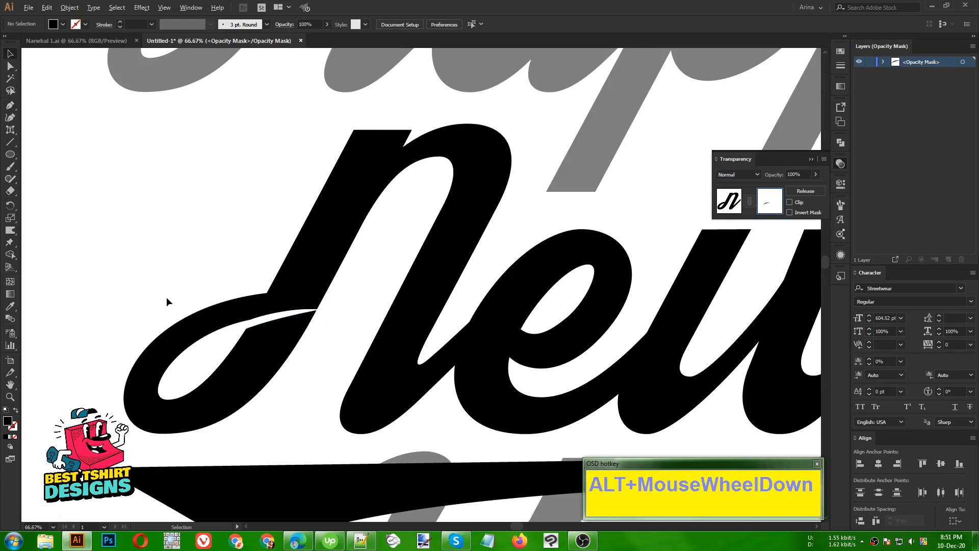
alt+scroll(166, 301, down, 3)
alt+scroll(140, 323, up, 1)
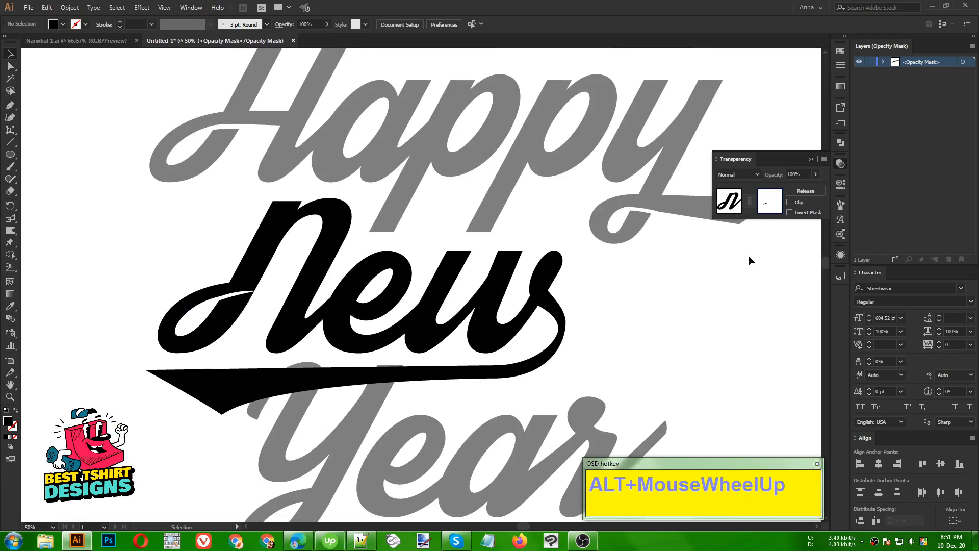
click(730, 211)
click(611, 322)
Step: Isolate the w of "New", add an opacity mask to it, and open the mask for editing with clipping off
scroll(611, 322, up, 3)
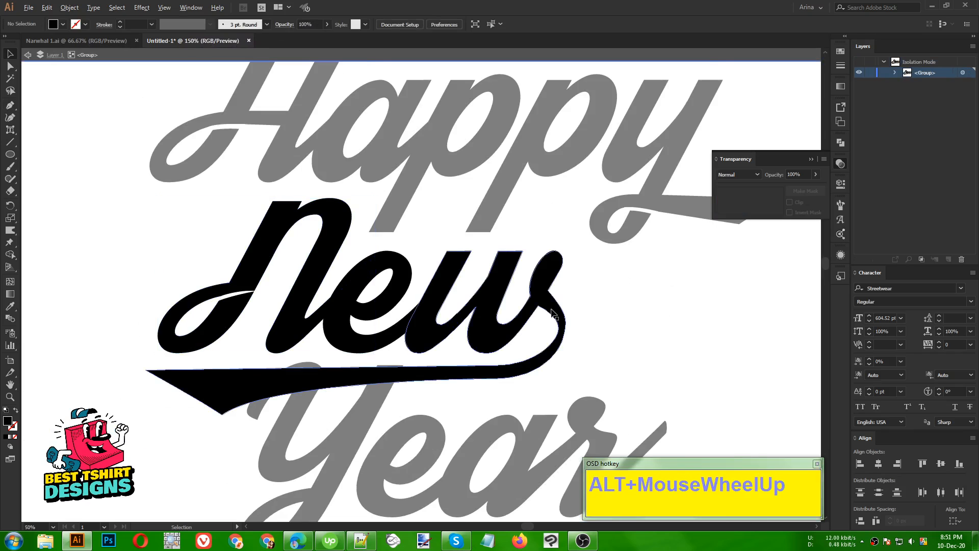
click(530, 285)
double_click(530, 285)
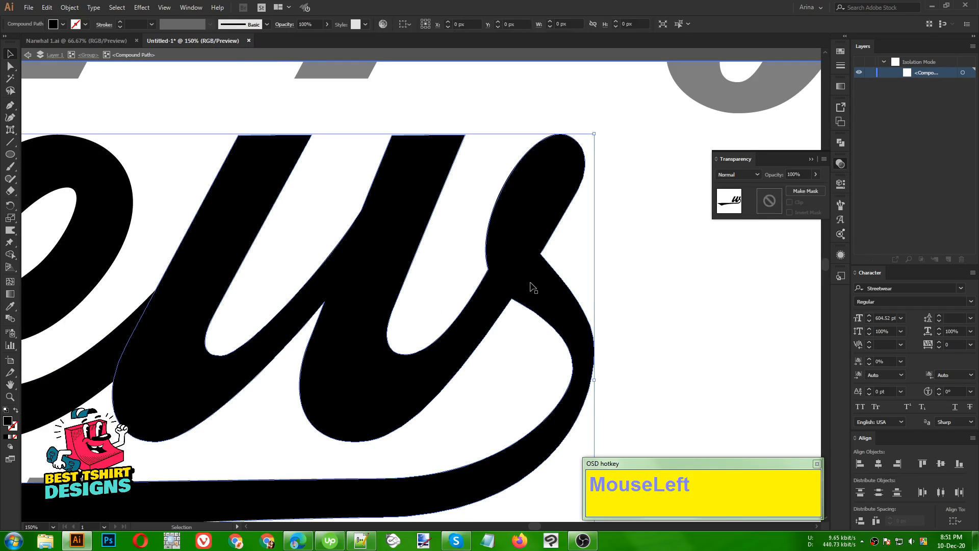
click(530, 286)
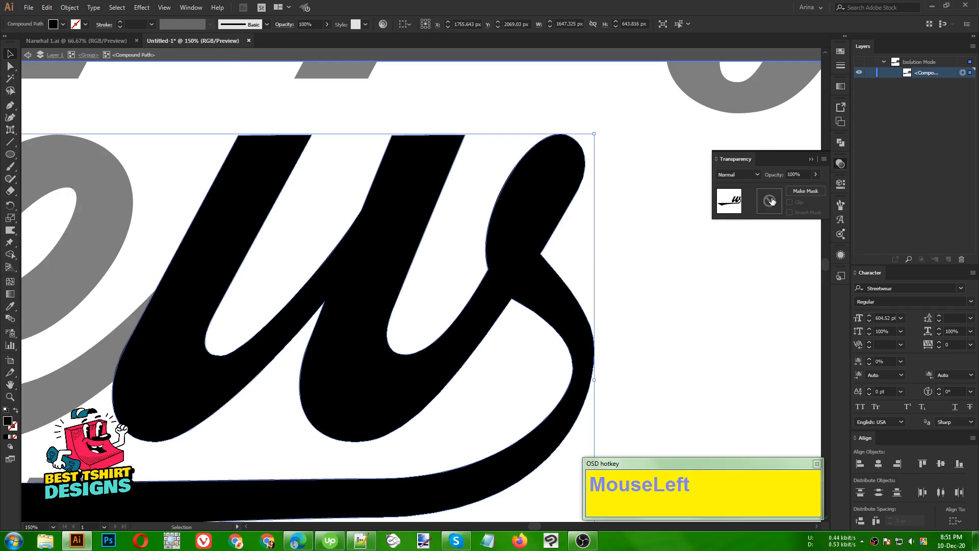
click(771, 201)
scroll(518, 281, up, 2)
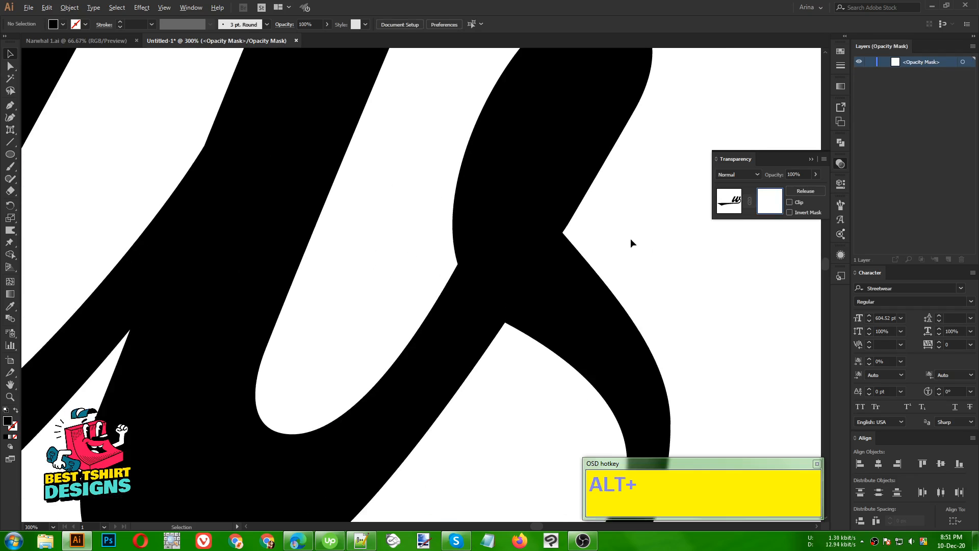
Step: With the Pen tool, draw a curved cutout edge across the w's crossing from about X 2439.5, Y 1920.5 to X 2478, Y 1966 px
click(11, 105)
scroll(516, 280, up, 1)
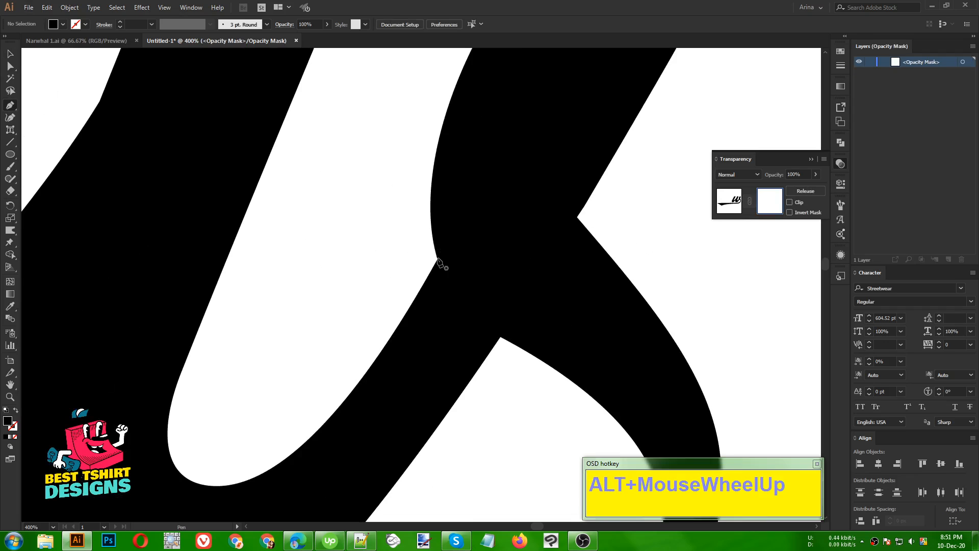
click(436, 251)
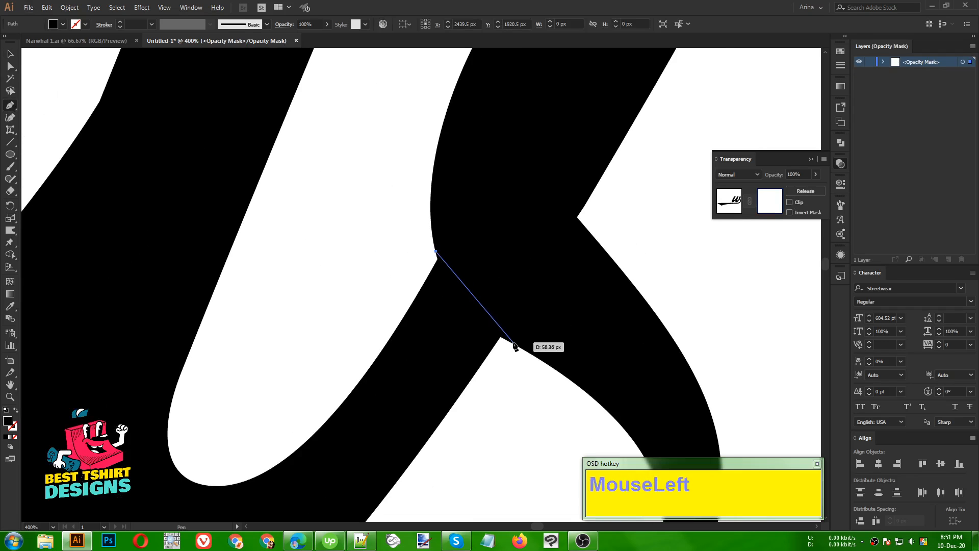
drag(515, 345, 545, 360)
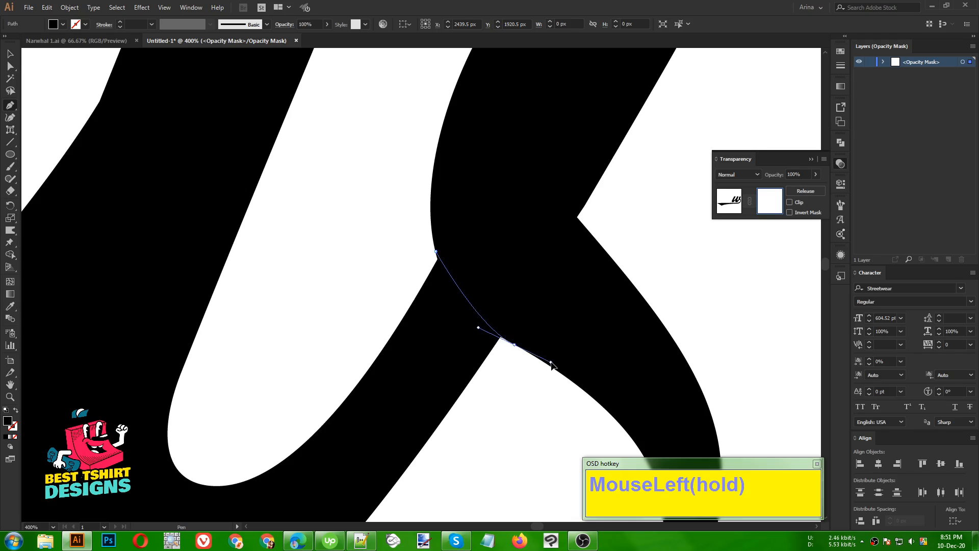
drag(551, 364, 552, 365)
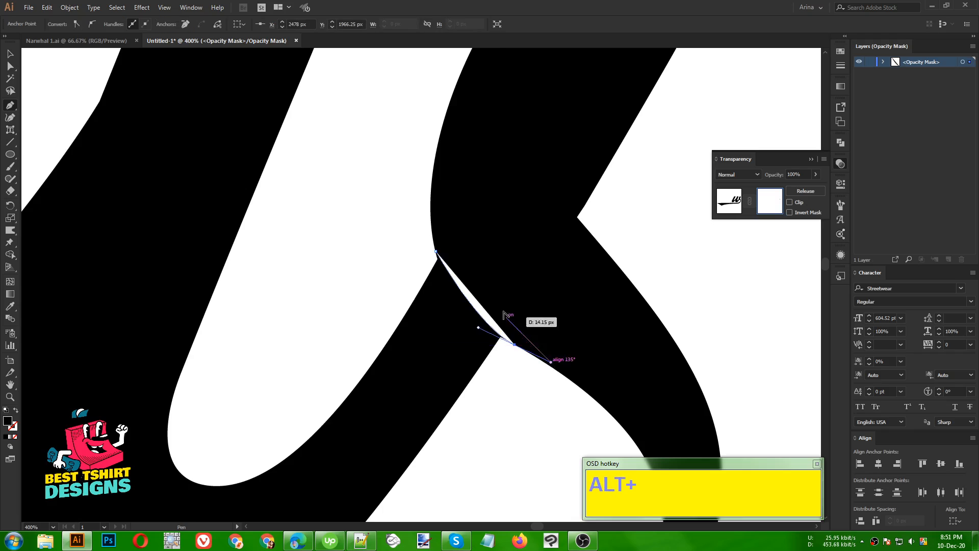
Step: Undo the attempted return segment and reshape the w cutout's first edge to continue the curve of the overlapping loop
scroll(503, 307, up, 1)
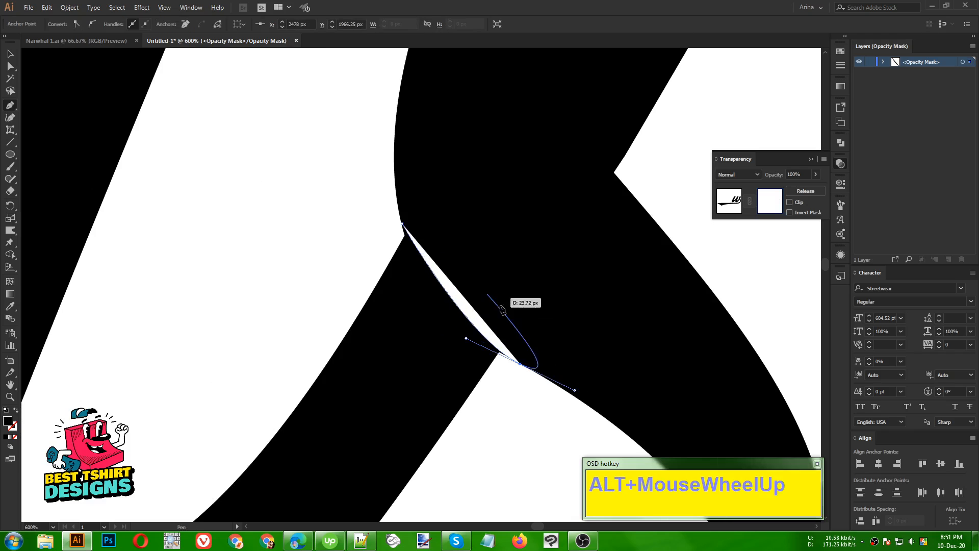
click(404, 225)
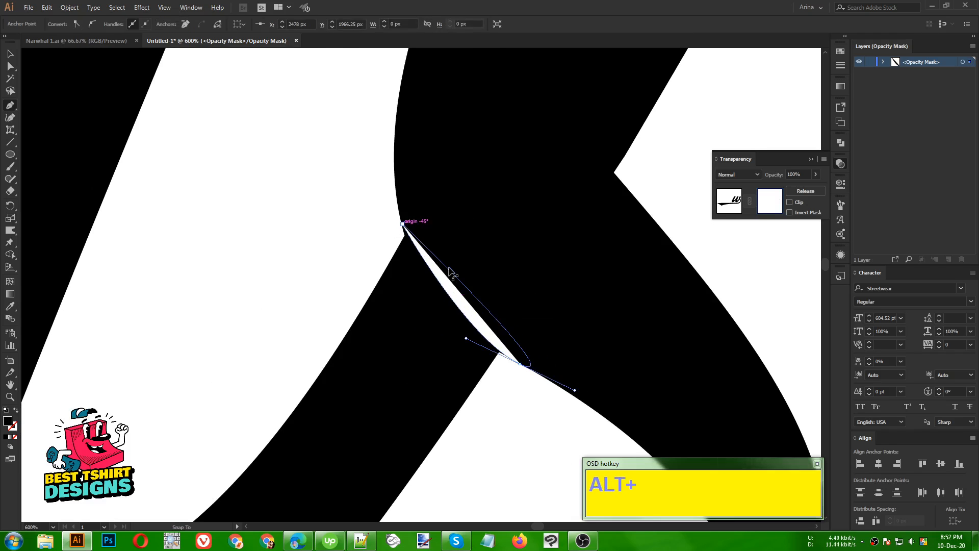
key(ctrl+z)
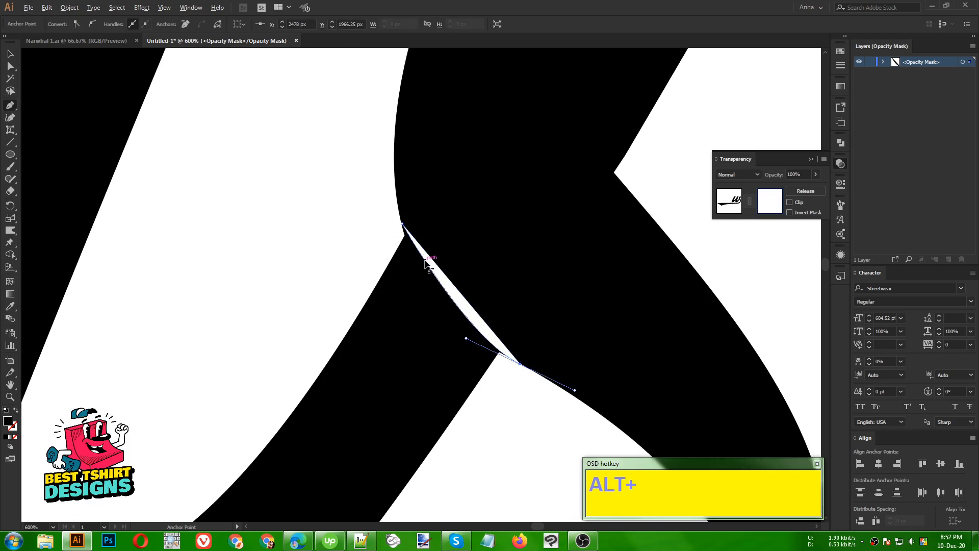
drag(424, 263, 426, 263)
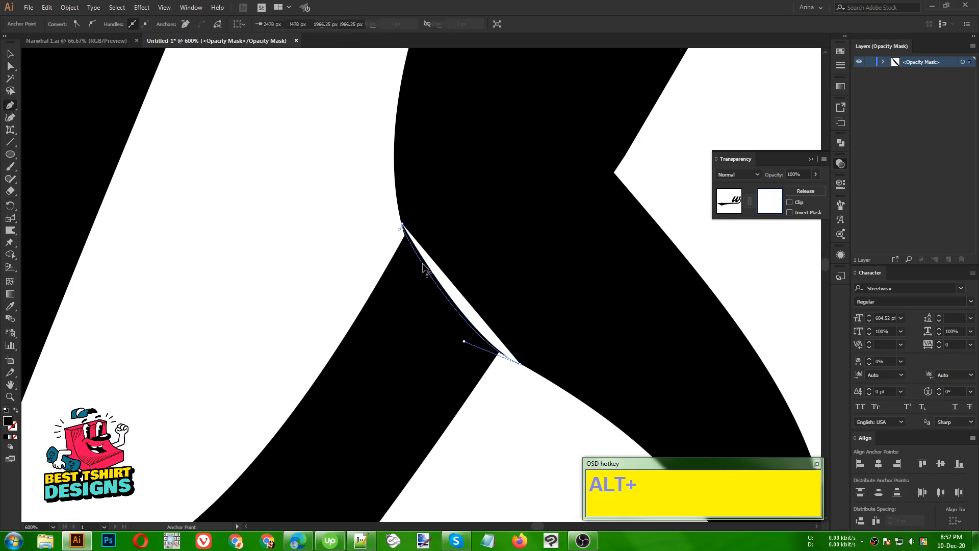
scroll(499, 255, up, 1)
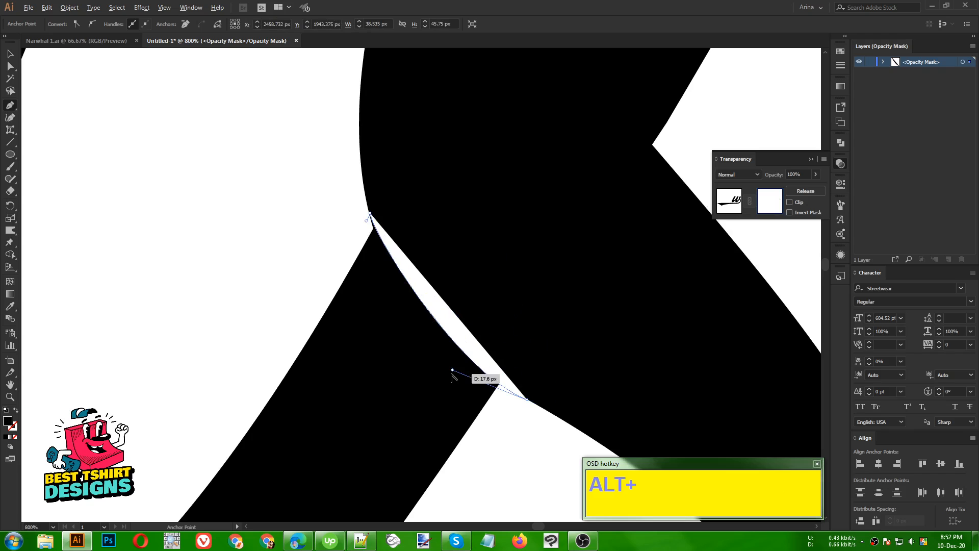
drag(371, 218, 364, 233)
scroll(444, 273, down, 1)
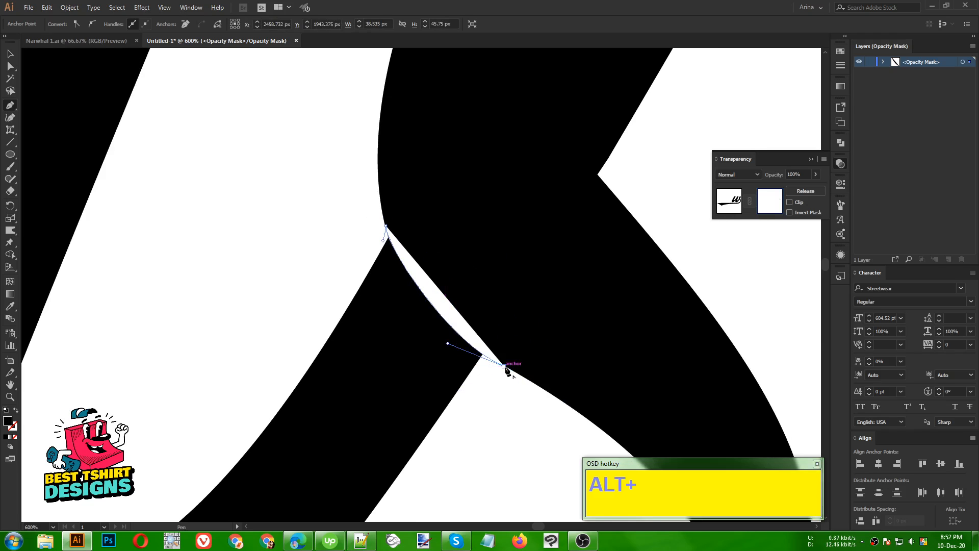
Step: Draw the w cutout's lower edge from its tip back across the stroke to about X 2428.5, Y 1933 px, and deselect it
drag(505, 367, 352, 263)
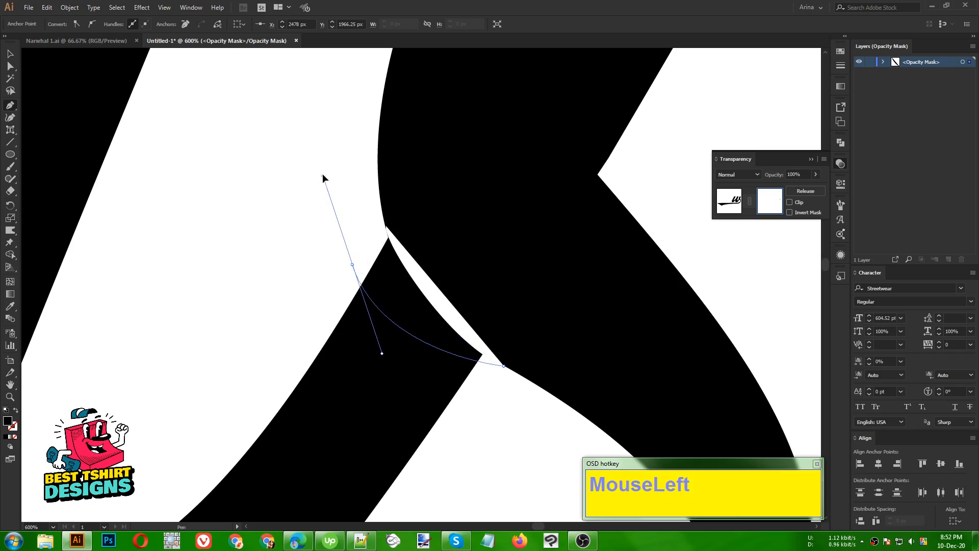
drag(323, 175, 277, 170)
alt+scroll(279, 171, down, 2)
key(alt+v)
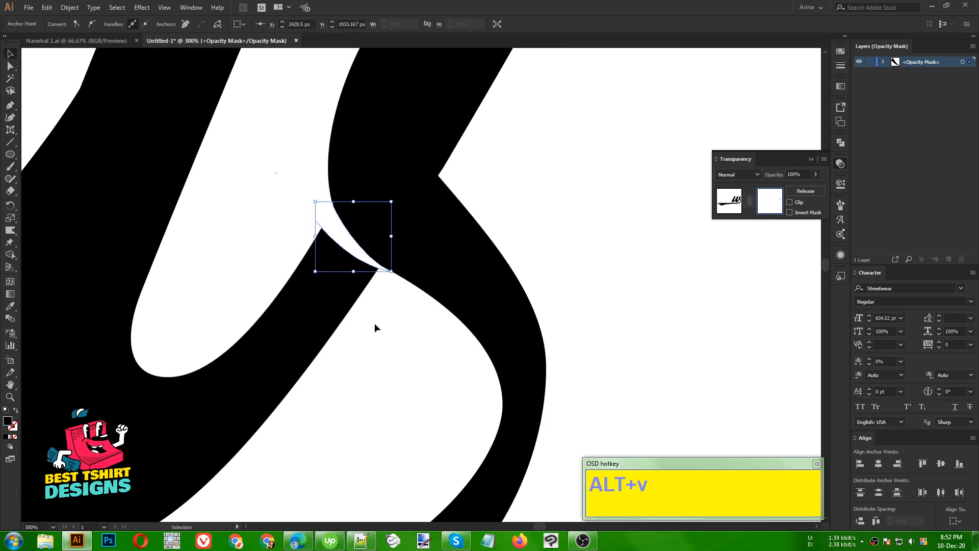
click(381, 326)
alt+scroll(381, 327, down, 3)
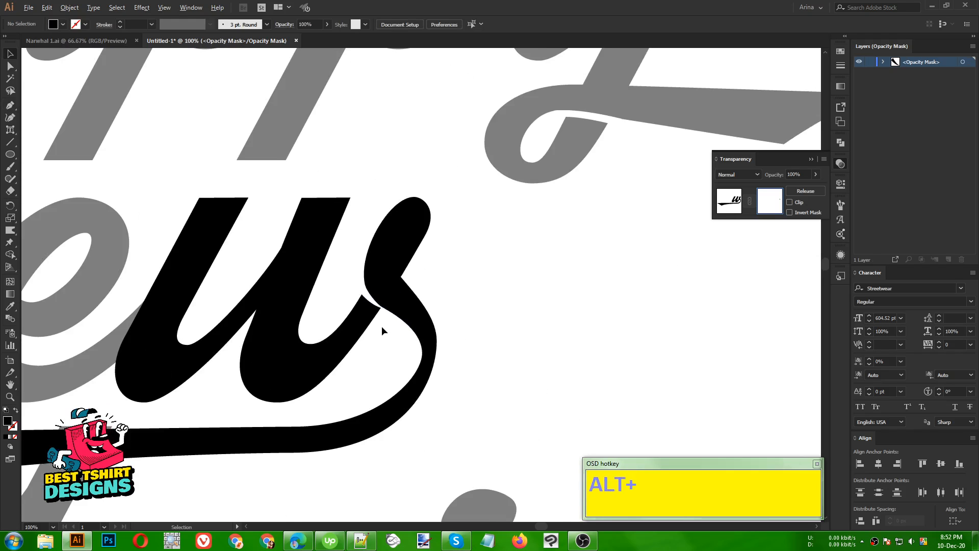
alt+scroll(530, 306, down, 2)
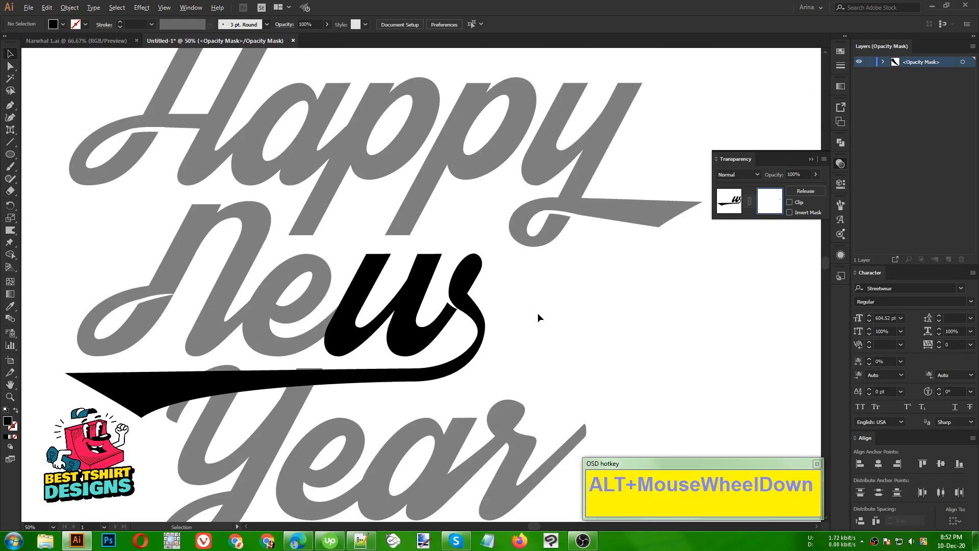
Step: Move the w cutout's tip anchor slightly outward along the loop's edge to about X 2480.7, Y 1967.3 px
alt+scroll(537, 317, up, 7)
scroll(556, 291, up, 2)
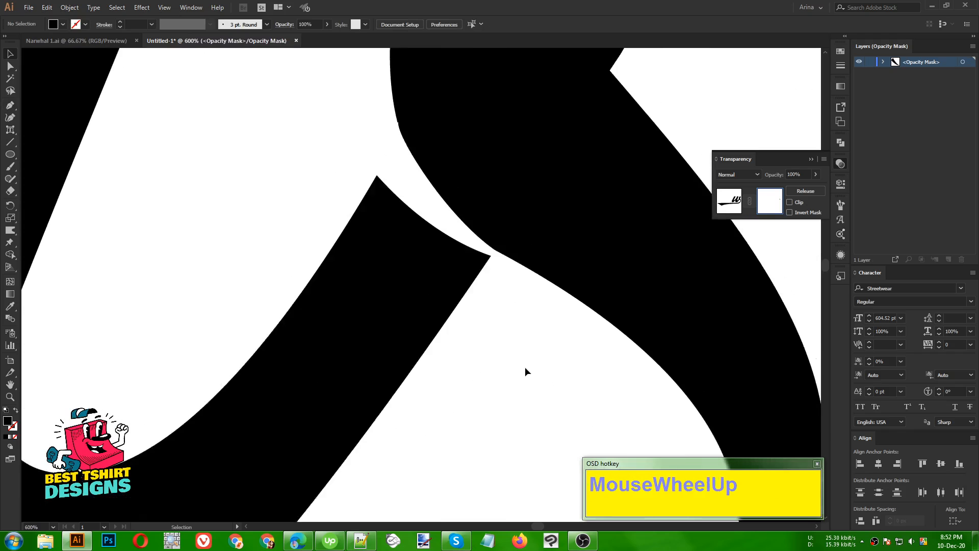
scroll(524, 366, up, 1)
key(a)
click(486, 260)
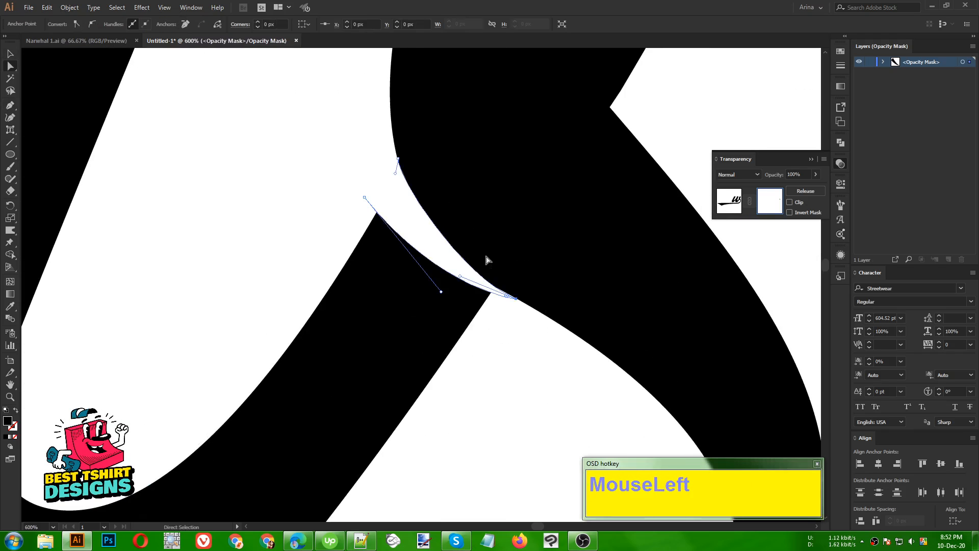
click(517, 302)
drag(517, 301, 524, 302)
Step: Try to refine the cutout's upper edge near its tip by adjusting the direction handle, and undo the change
scroll(502, 308, up, 3)
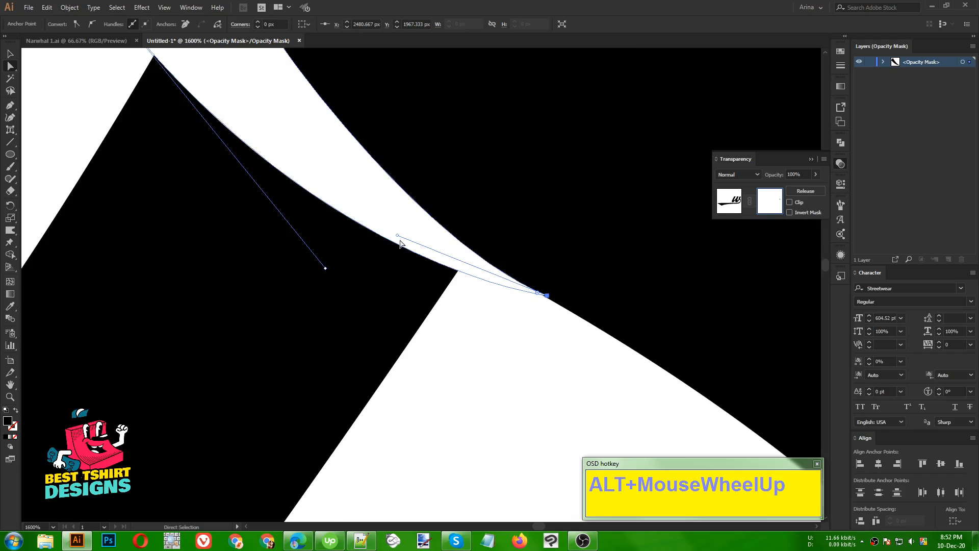
drag(398, 237, 408, 227)
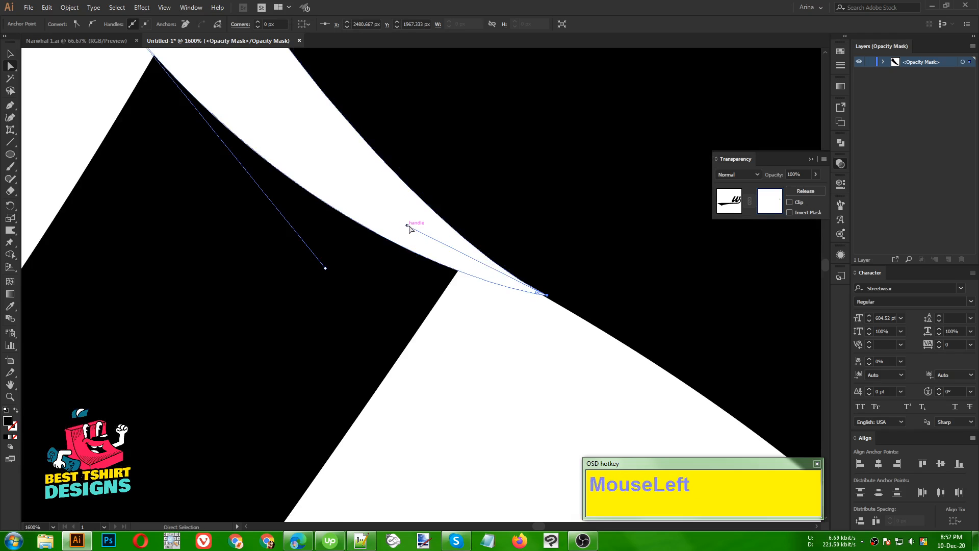
key(ctrl+z)
key(ctrl+z)
scroll(336, 267, down, 2)
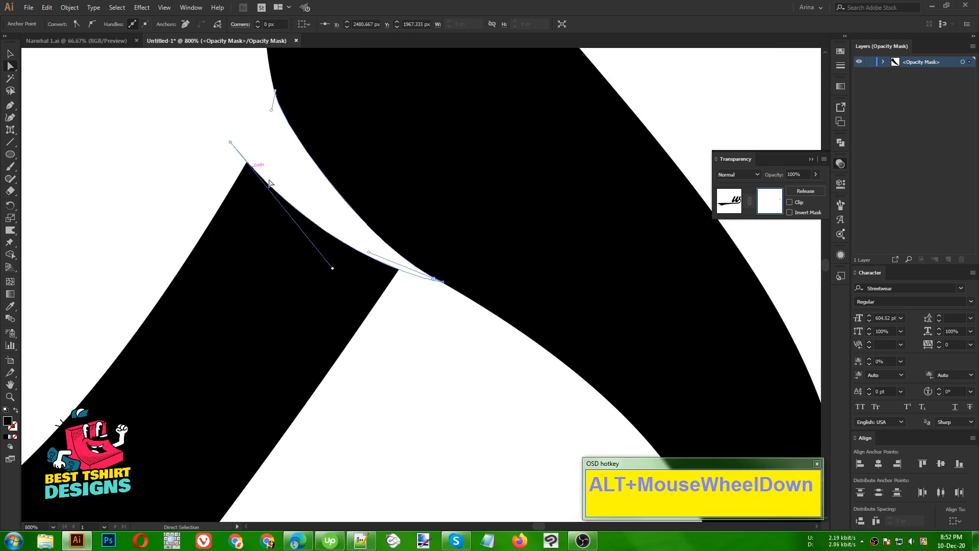
Step: Adjust the direction handle on the w cutout's lower edge to widen the gap at the stroke end, and deselect
drag(331, 272, 273, 248)
scroll(343, 258, down, 4)
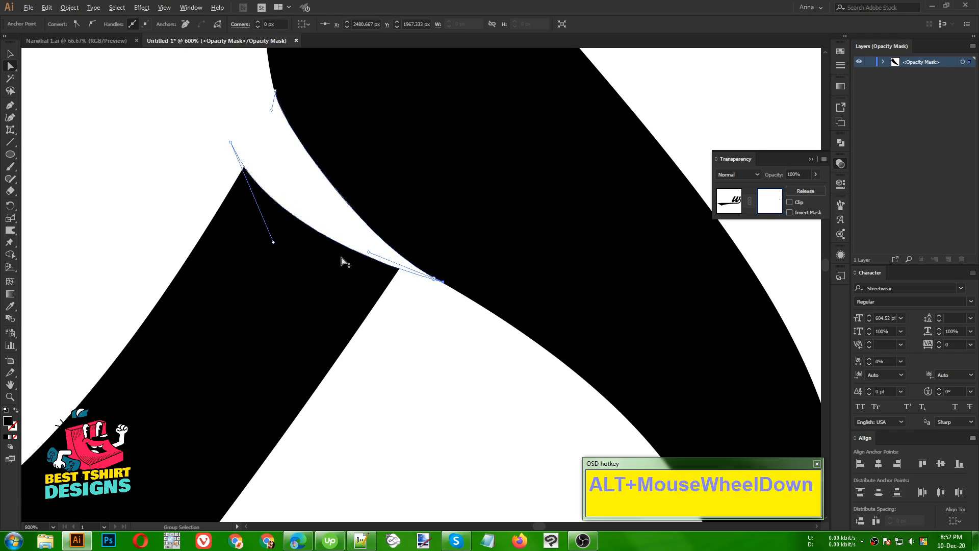
key(alt+v)
scroll(510, 250, down, 2)
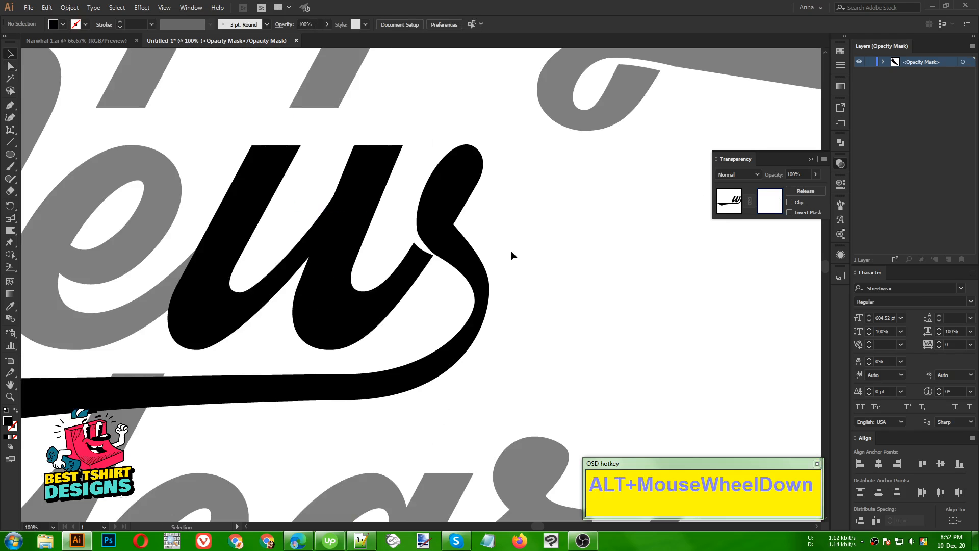
Step: Leave the w's opacity mask and isolation to return to the full lettering artwork
click(727, 206)
scroll(531, 261, down, 1)
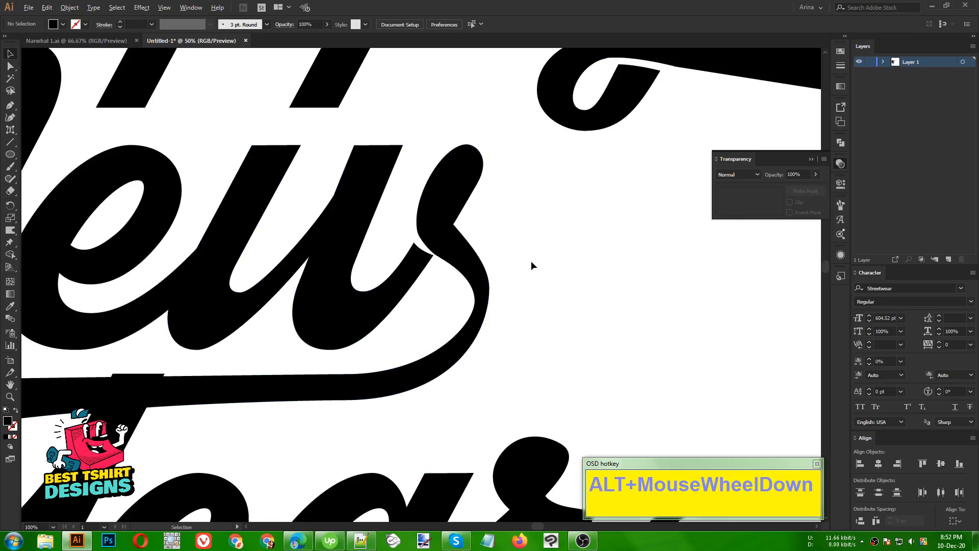
scroll(531, 261, down, 1)
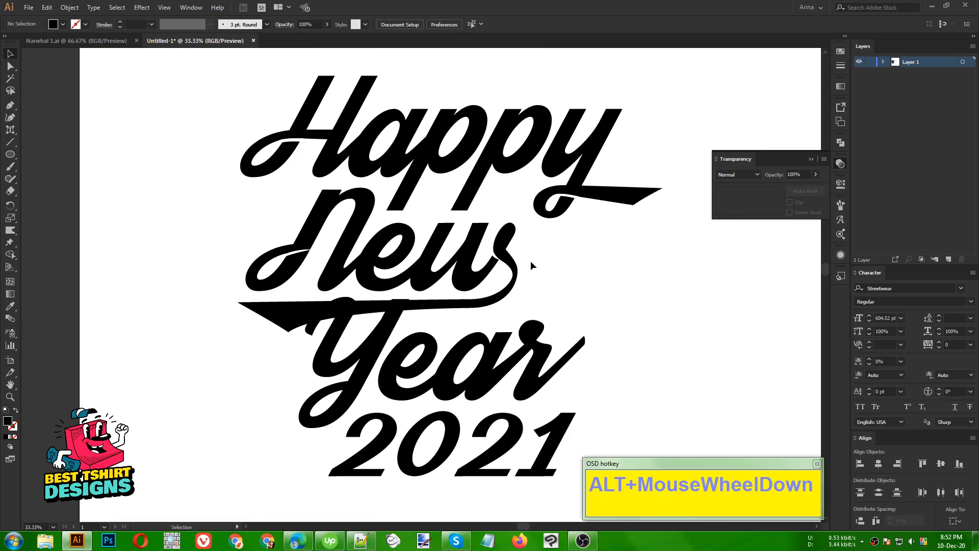
Step: Offset the paths of the word "Year" by 10 px with miter joins and a miter limit of 4, and cut the offset shapes
click(360, 353)
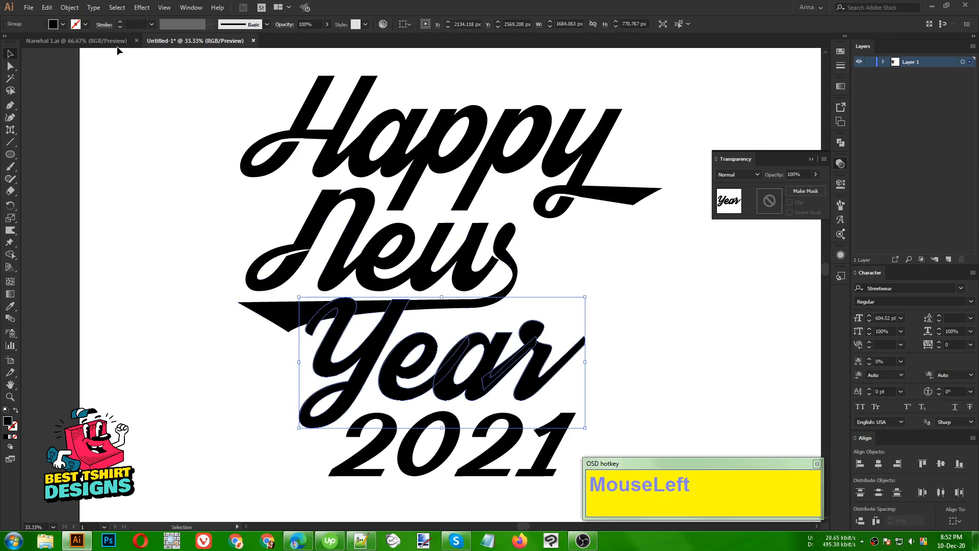
drag(70, 7, 94, 241)
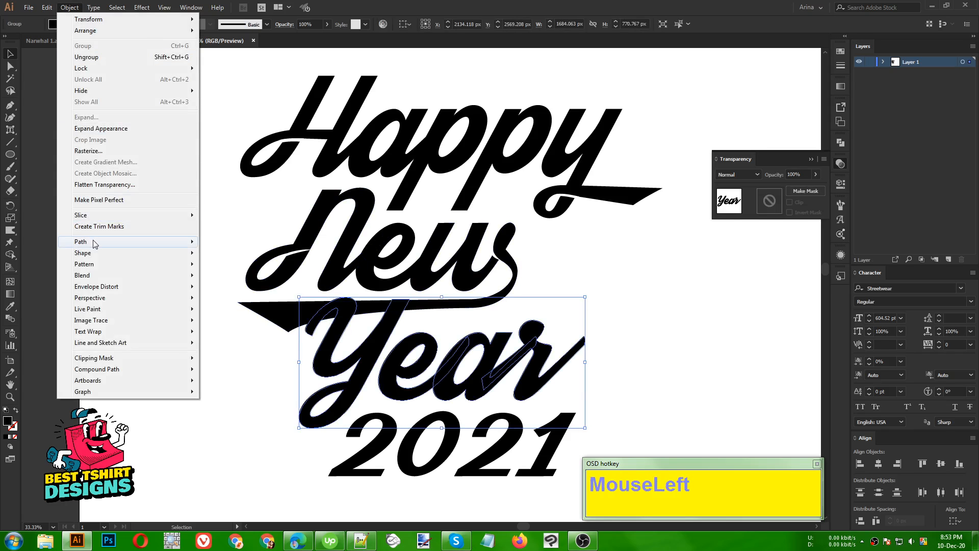
click(241, 280)
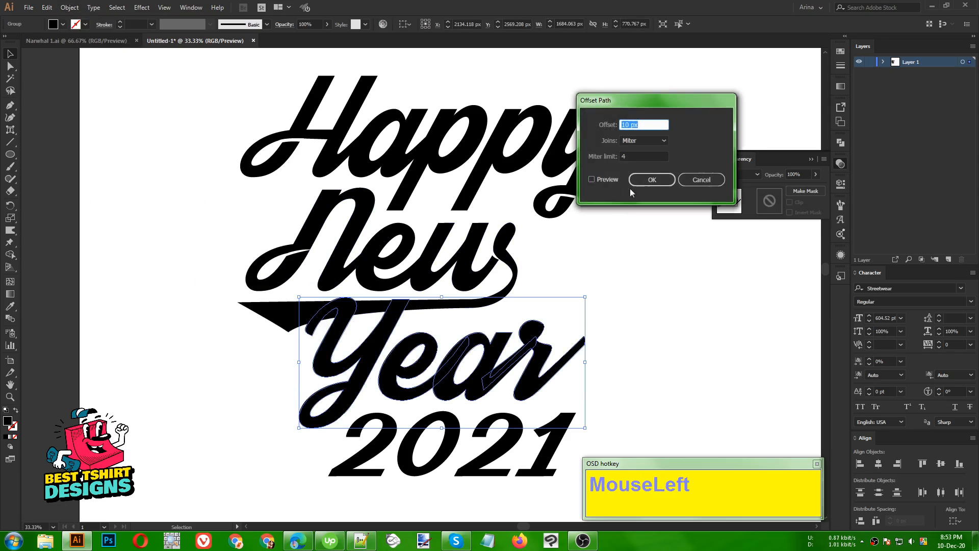
click(615, 182)
click(651, 179)
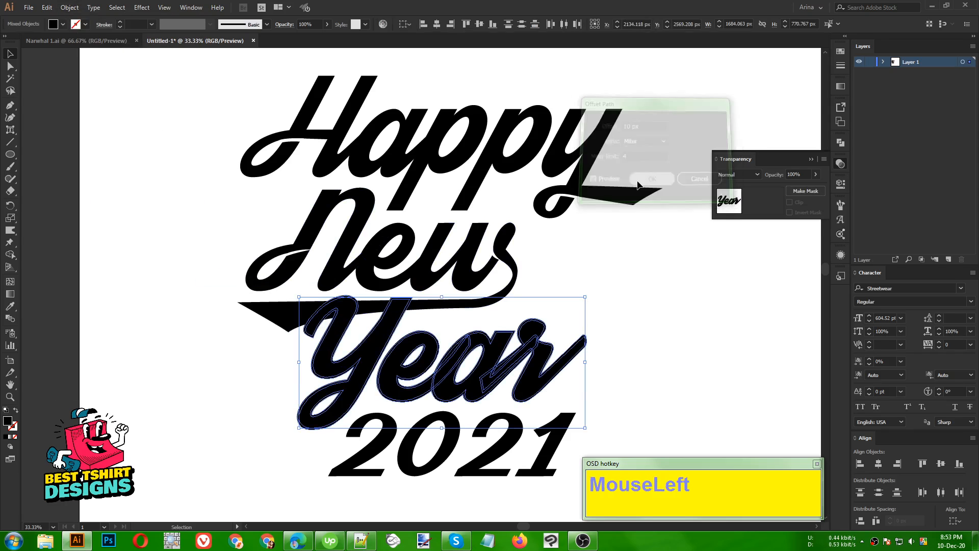
key(ctrl+x)
Step: Add an opacity mask to the word "New", open it for editing, and disable clipping
click(469, 265)
click(806, 191)
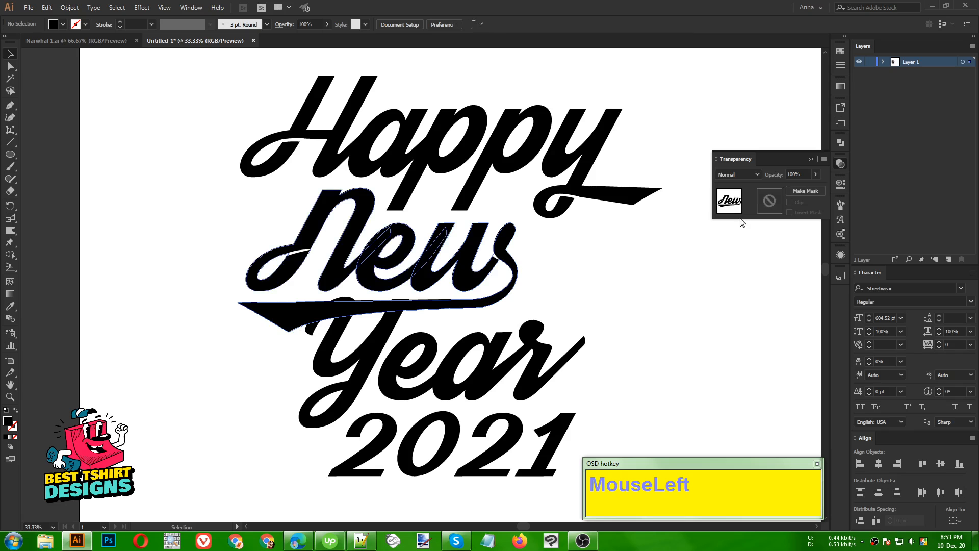
click(769, 201)
click(789, 203)
Step: Paste the offset "Year" shapes in front inside the mask of "New", return to the artwork, and deselect
key(ctrl+f)
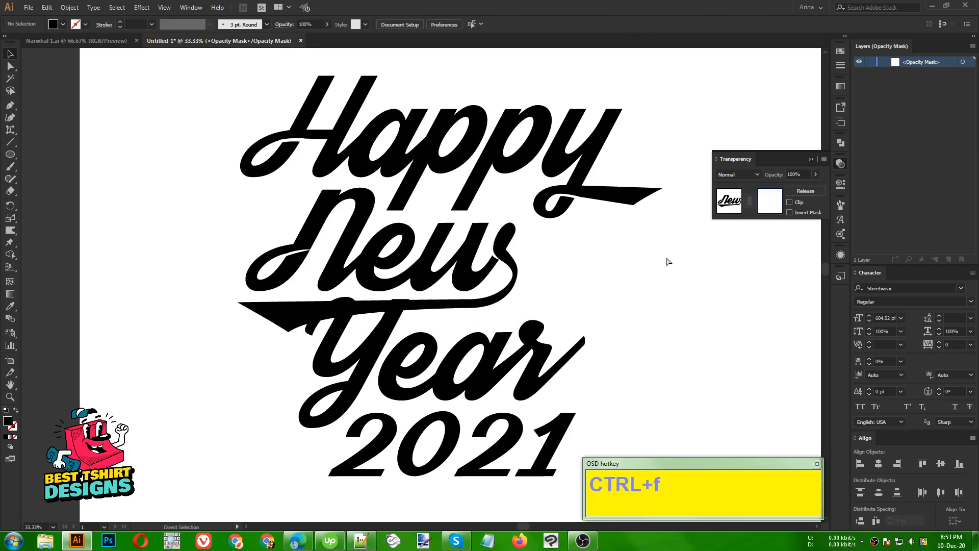
click(728, 206)
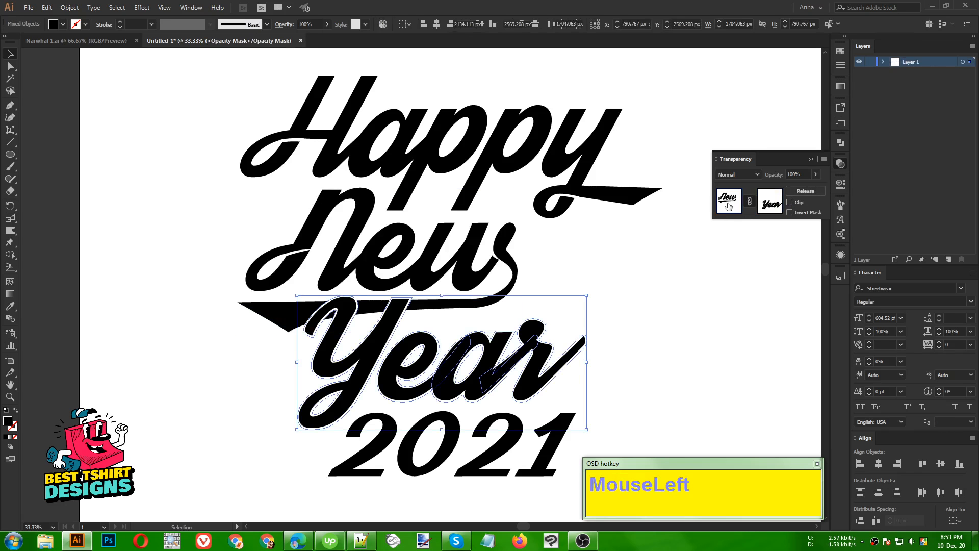
click(628, 263)
scroll(384, 347, down, 1)
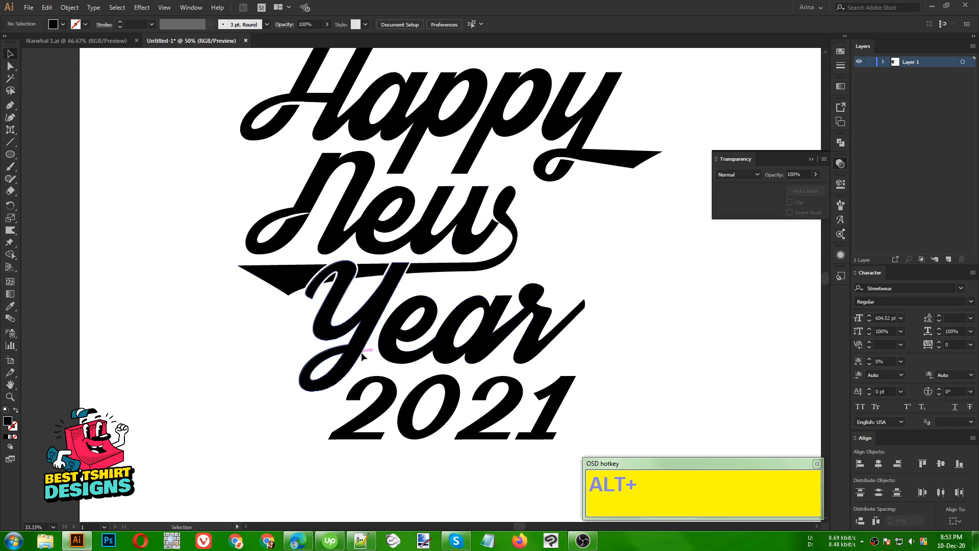
Step: Isolate the "Year" group, select its letter Y, and add an opacity mask opened for editing
scroll(359, 355, up, 5)
scroll(388, 311, down, 3)
click(334, 322)
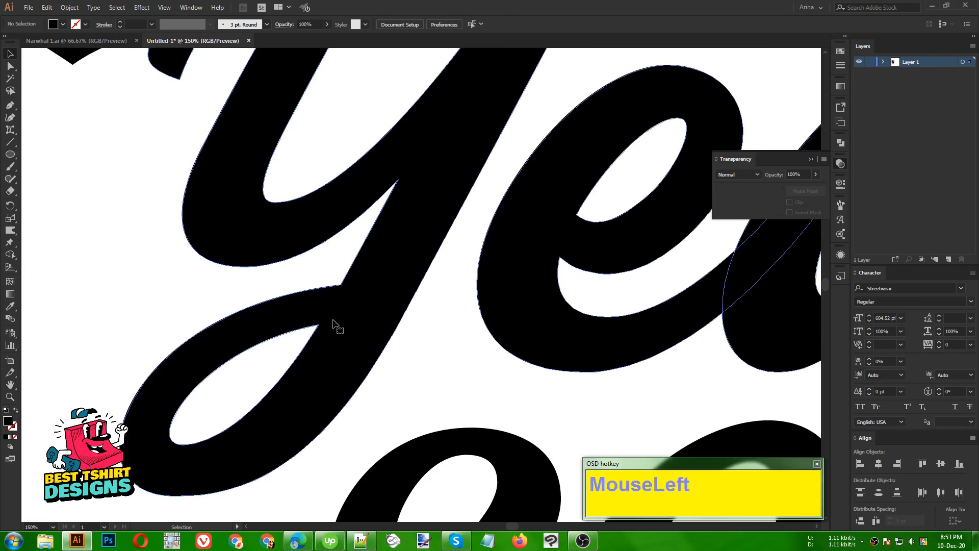
double_click(334, 324)
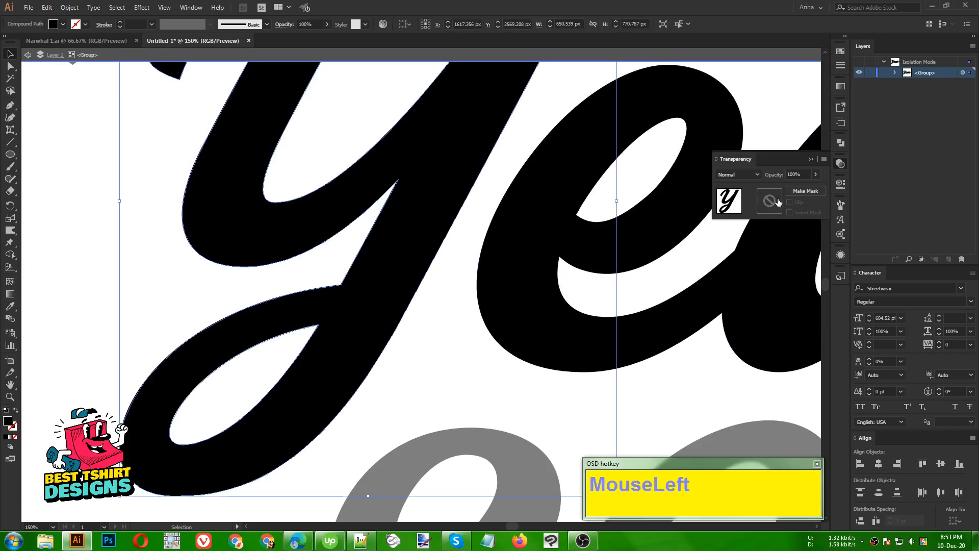
click(771, 201)
Step: Draw a closed black wedge about 198 by 63 px with the Pen tool across the Y's lower stem, following the tail loop's inner edge
scroll(457, 289, up, 1)
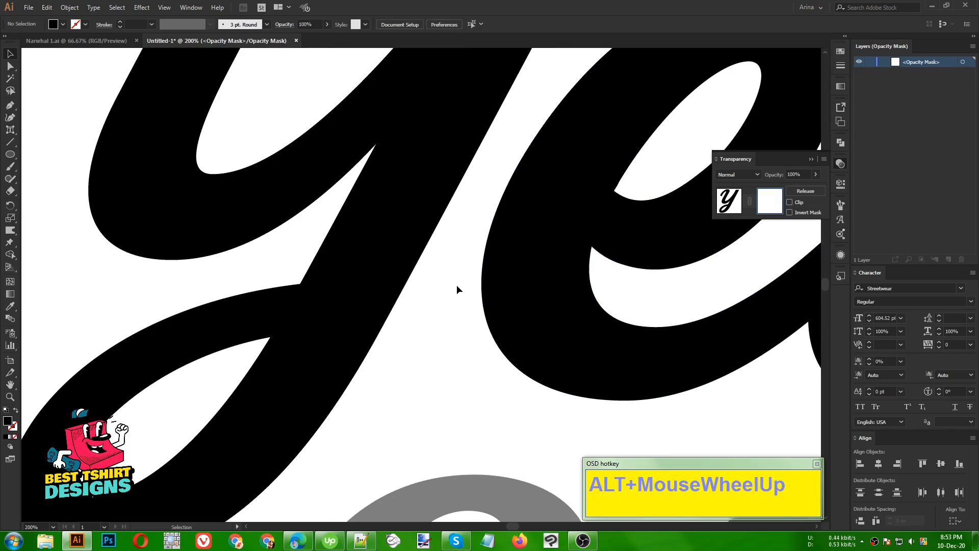
click(11, 106)
scroll(273, 384, up, 1)
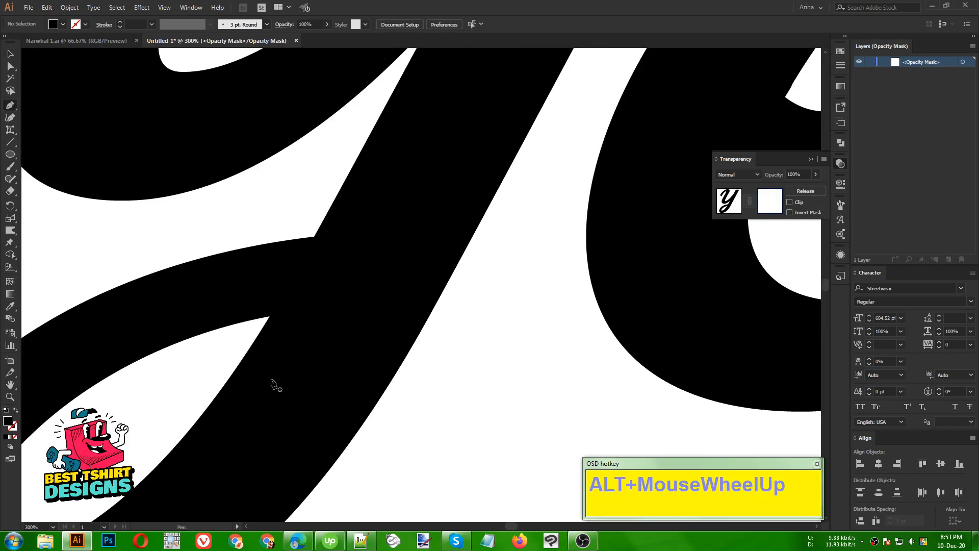
click(244, 321)
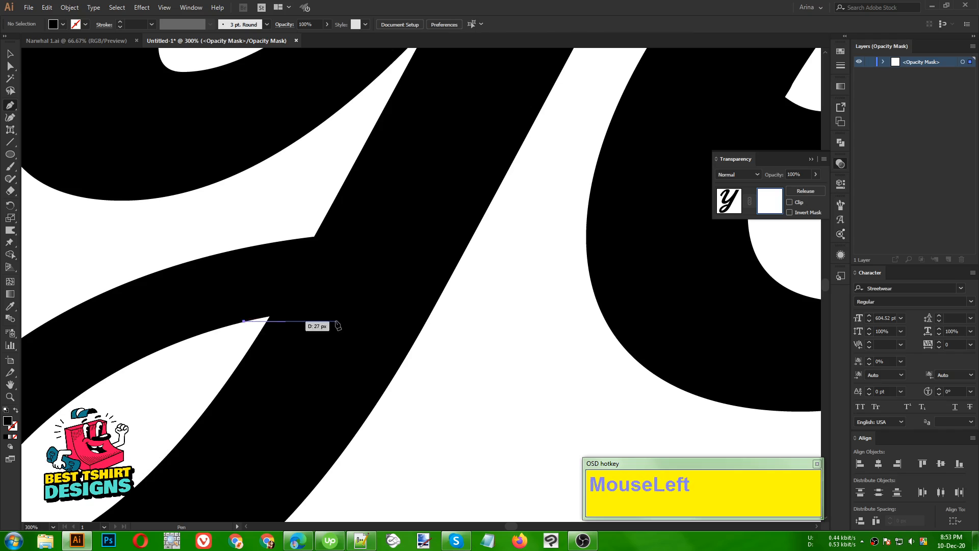
drag(466, 283, 498, 293)
click(465, 283)
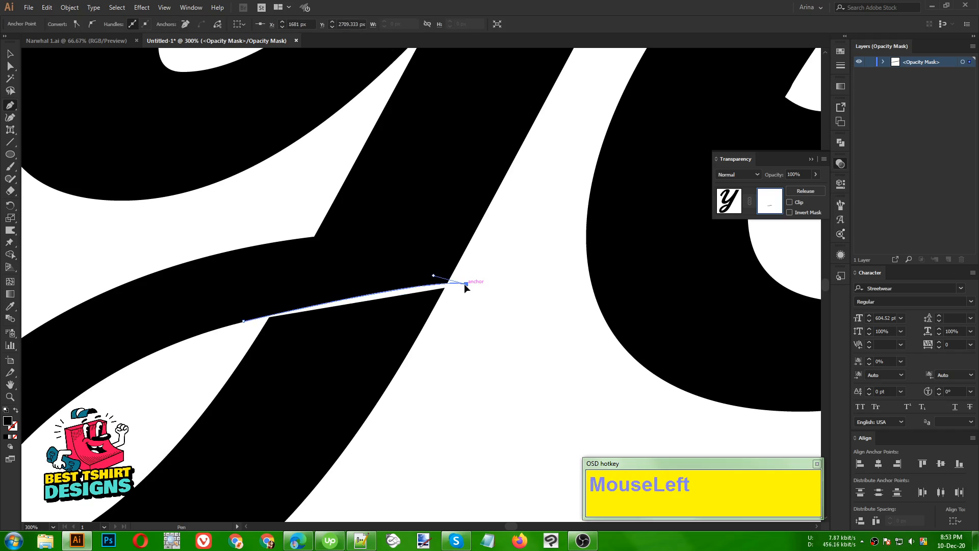
click(164, 381)
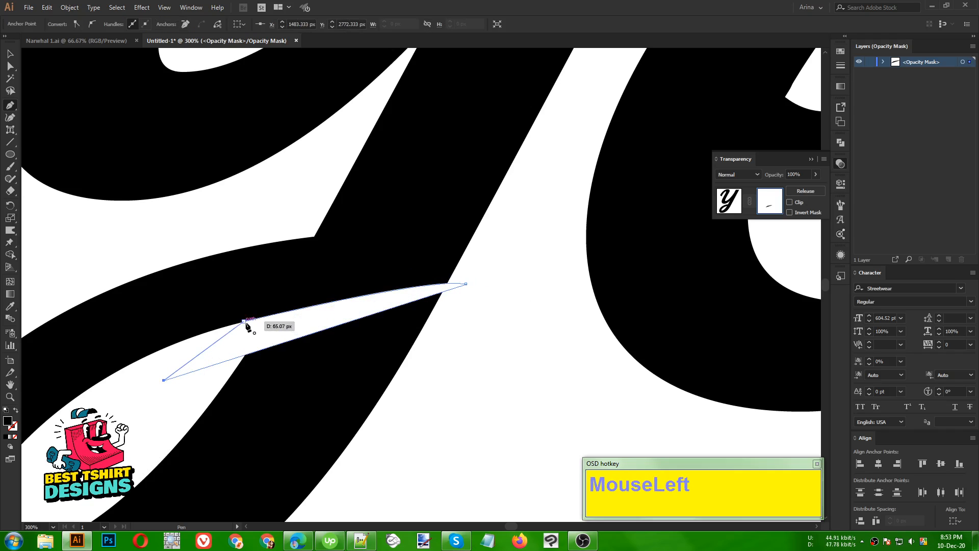
drag(247, 324, 247, 324)
Step: Adjust the direction handle of the mask wedge's tip so its upper edge continues the Y's tail curve, and deselect the wedge
scroll(311, 351, down, 1)
scroll(311, 351, down, 2)
scroll(405, 336, up, 5)
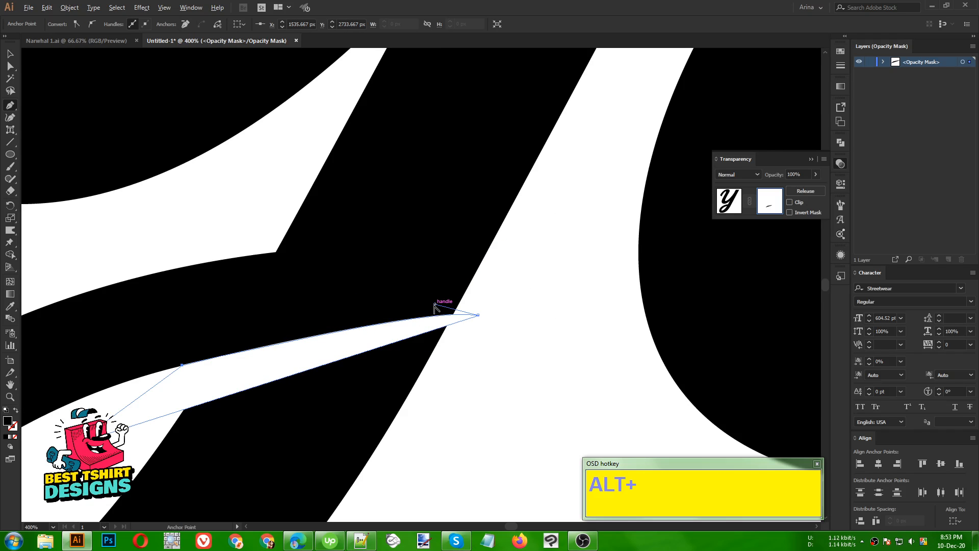
drag(434, 304, 306, 321)
scroll(307, 320, down, 2)
key(v)
click(390, 372)
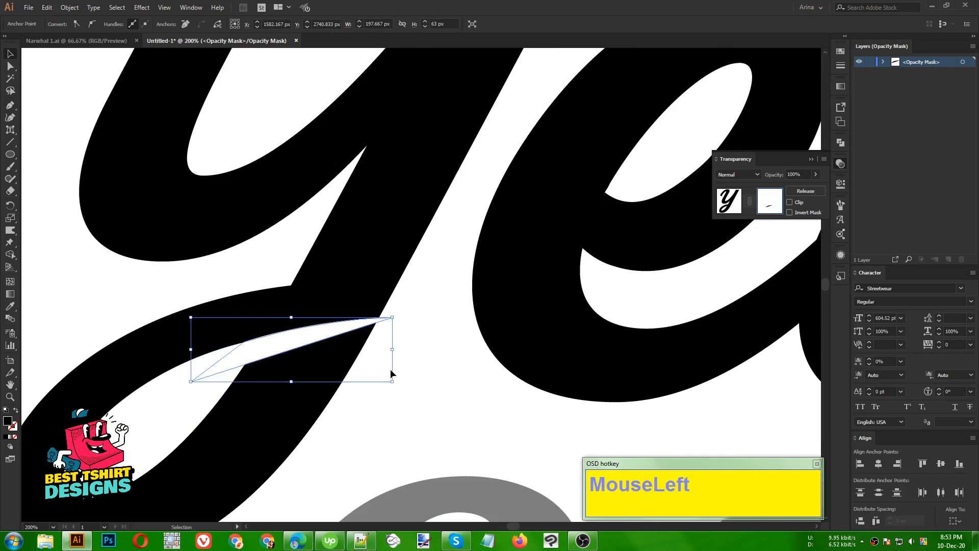
click(390, 371)
Step: Leave the Y's opacity mask and exit isolation to return to the full lettering artwork
scroll(185, 261, down, 2)
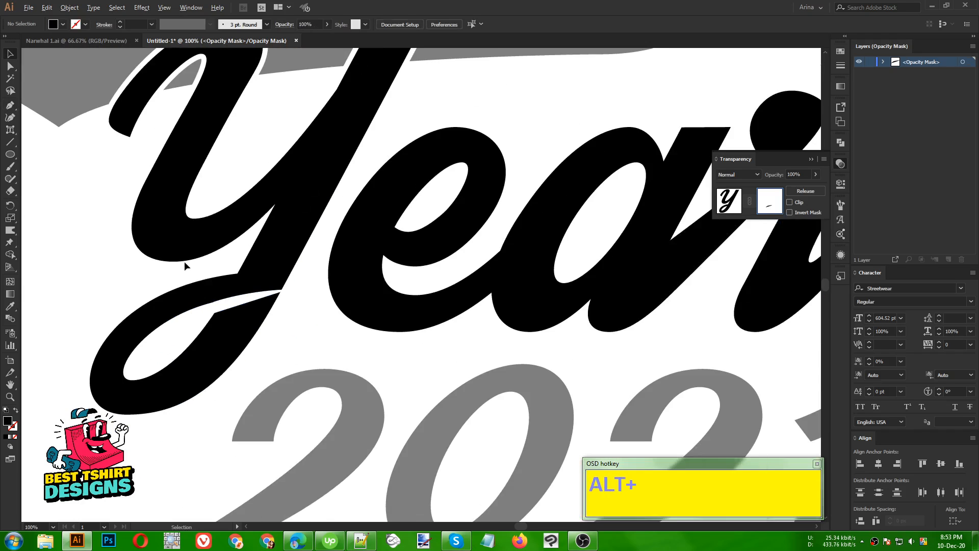
click(728, 200)
double_click(317, 343)
scroll(306, 331, down, 2)
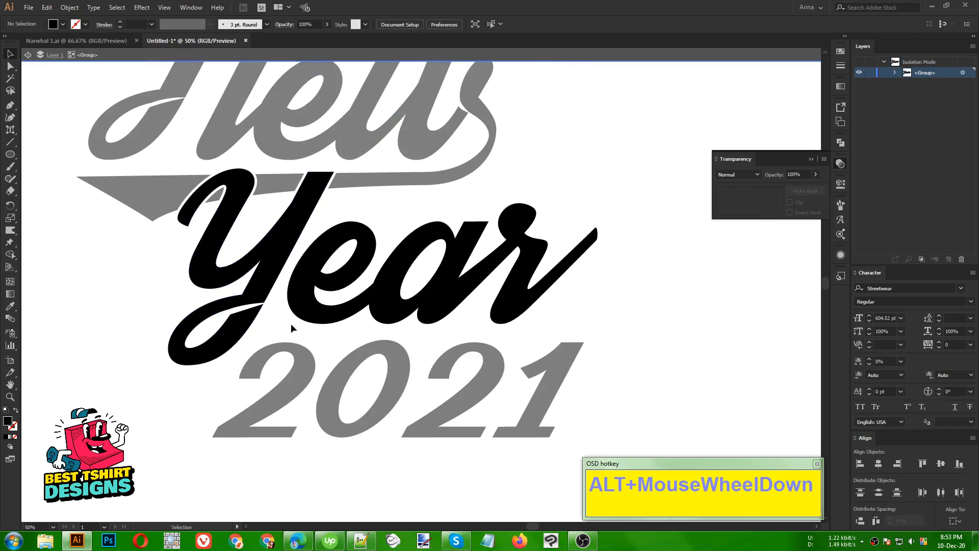
double_click(290, 324)
scroll(357, 326, down, 1)
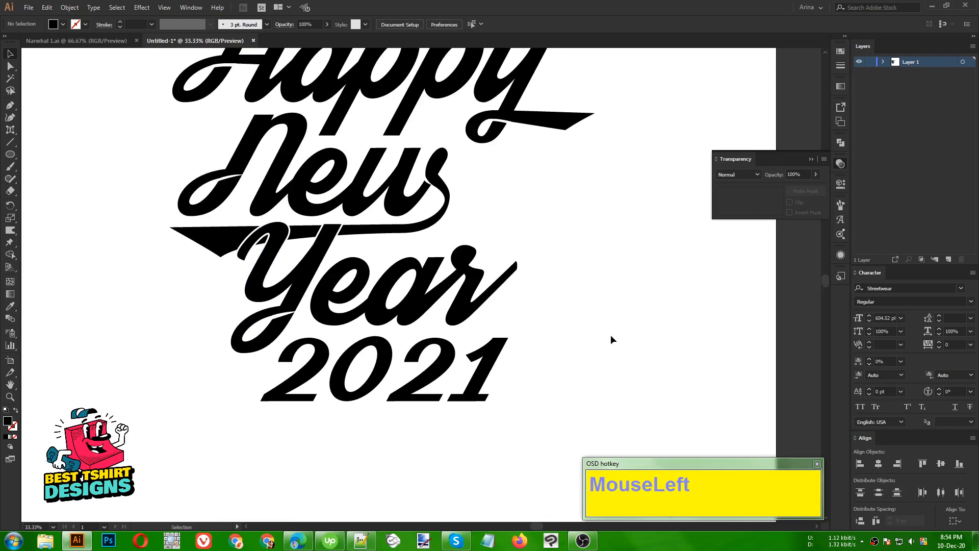
Step: Draw a black five-pointed star with the Star tool in the empty space after the word "New"
scroll(612, 339, up, 3)
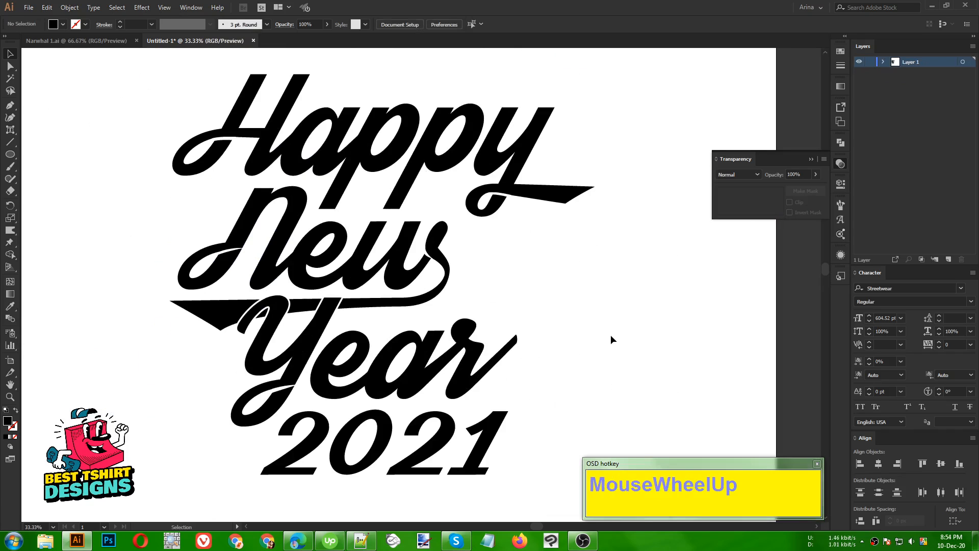
scroll(530, 331, up, 2)
scroll(530, 331, down, 1)
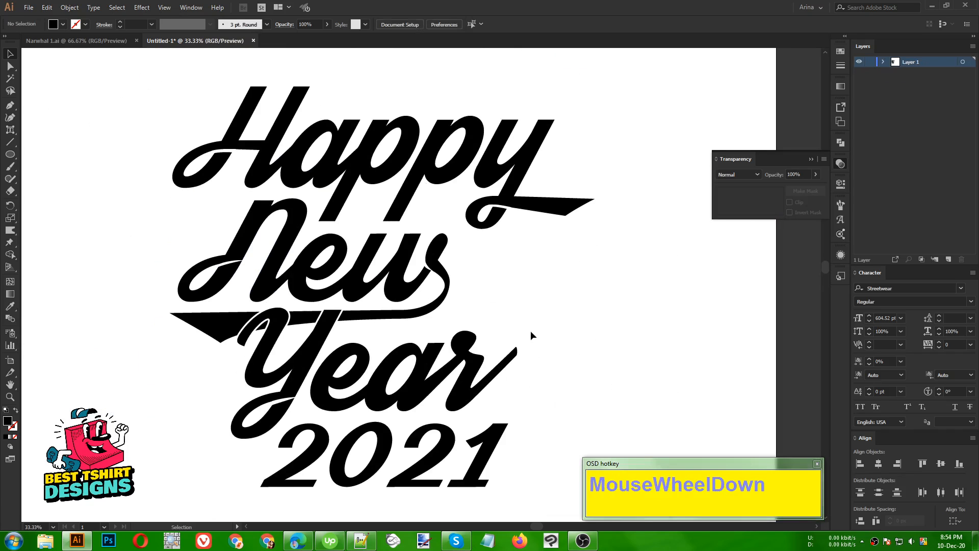
key(alt)
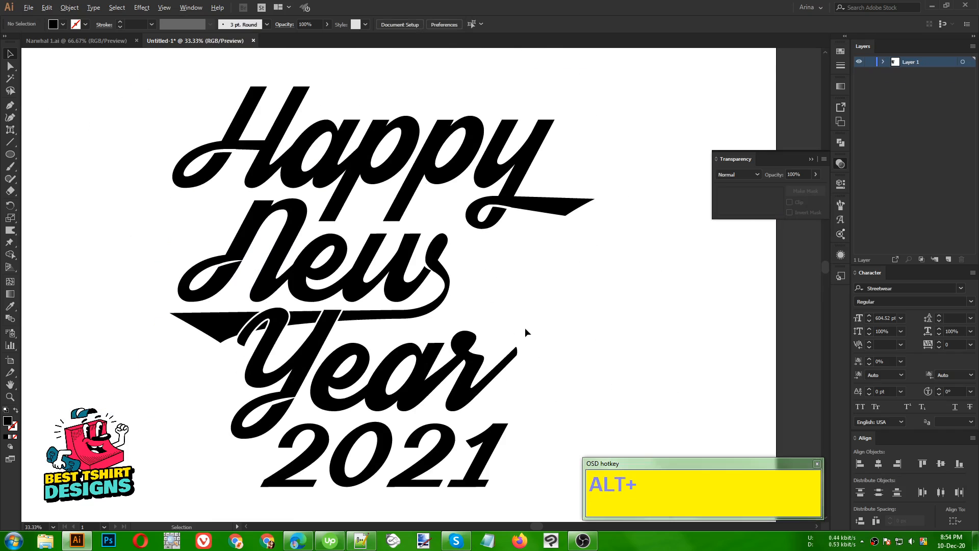
click(7, 157)
click(44, 204)
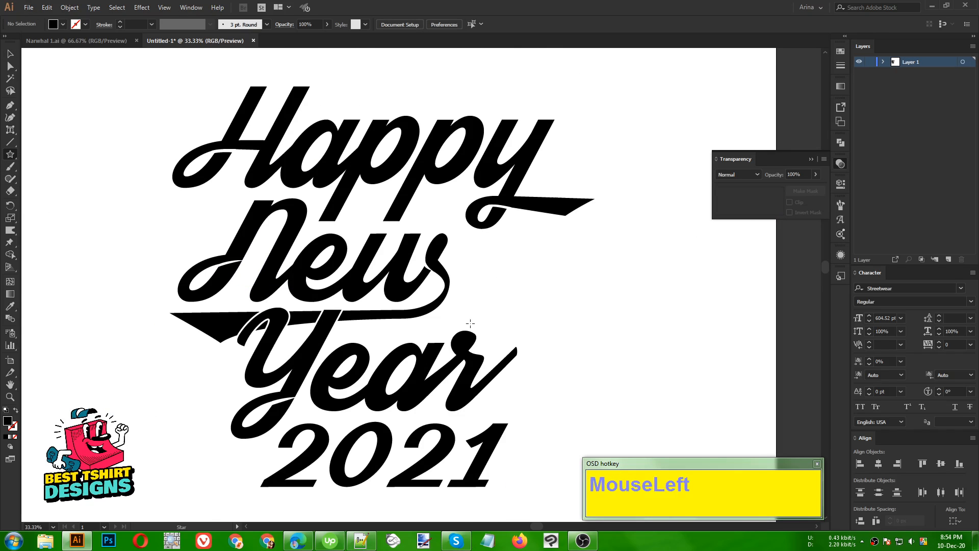
scroll(528, 319, up, 1)
drag(473, 240, 631, 278)
Step: Arrange one large star with three small stars around it beside the w of "New", and deselect them
key(v)
scroll(484, 263, up, 1)
drag(686, 266, 525, 199)
drag(511, 202, 416, 188)
click(555, 290)
scroll(512, 267, down, 1)
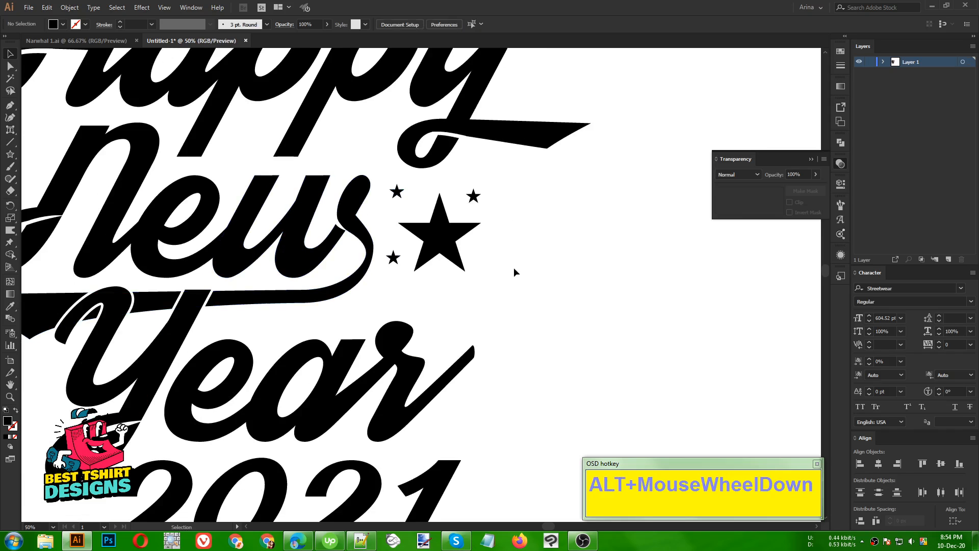
Step: Draw an arc about 608 px tall around the end of "Year" with the Curvature tool, and swap its fill to a stroke
scroll(145, 232, down, 1)
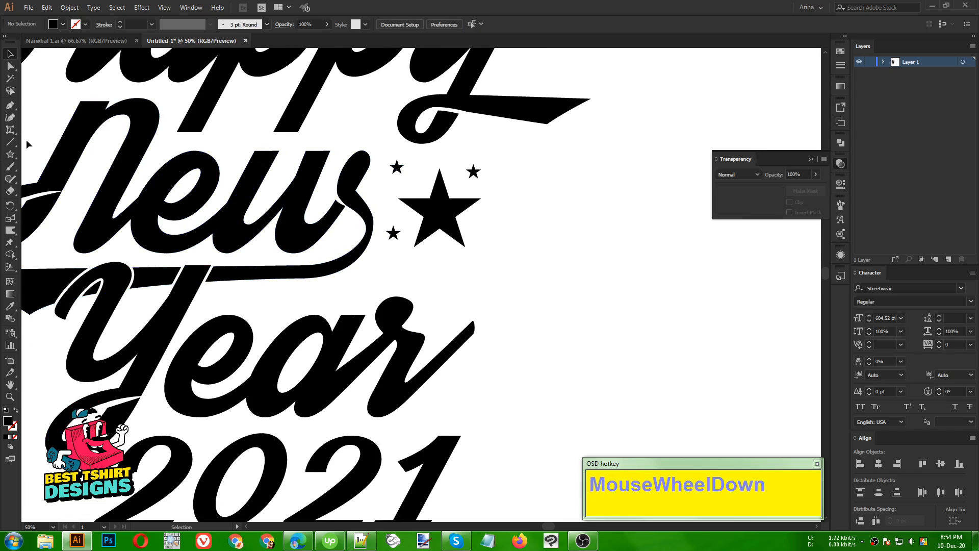
click(9, 118)
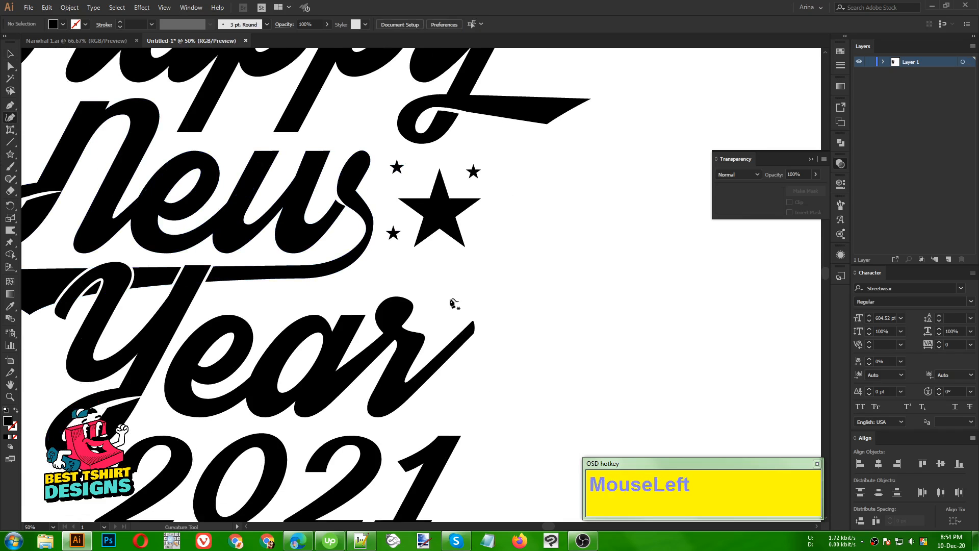
click(470, 260)
click(494, 339)
click(454, 414)
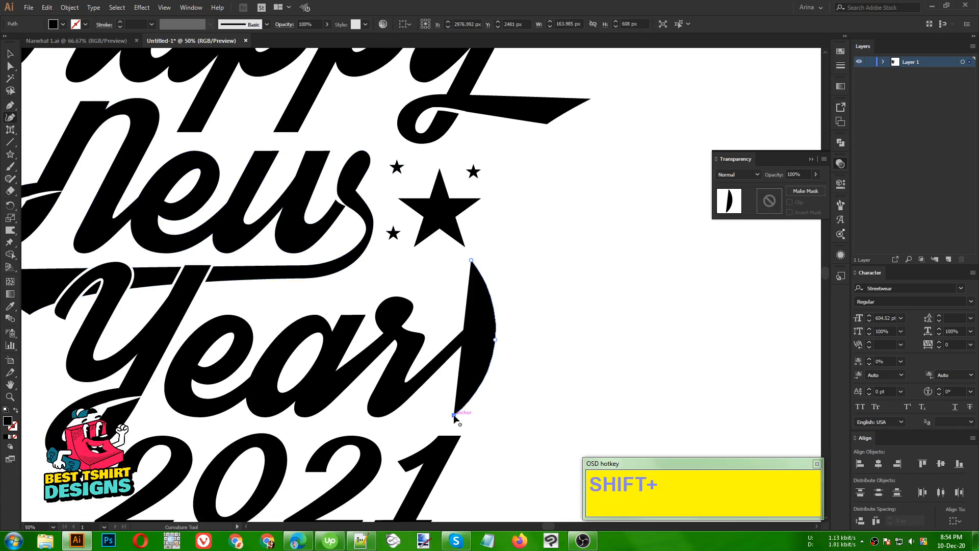
key(shift+x)
key(shift+v)
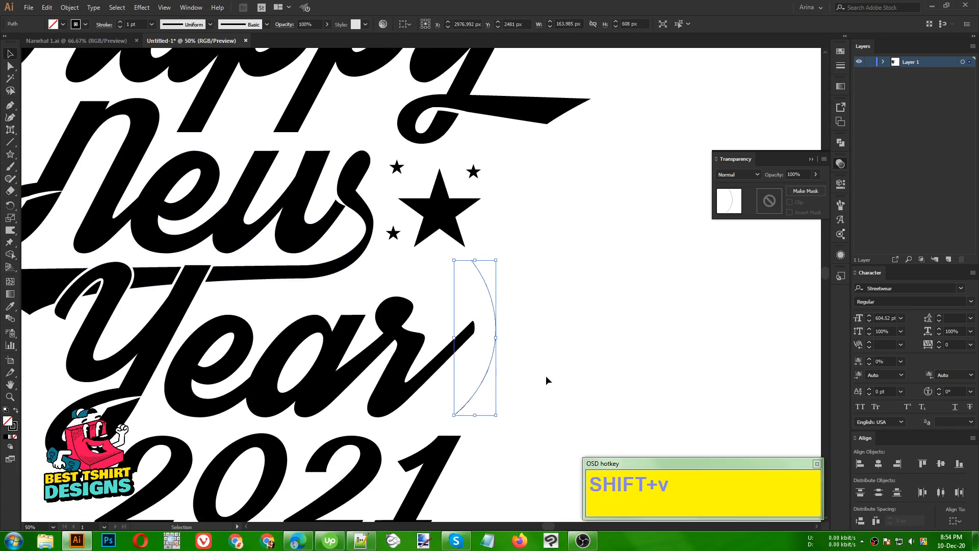
click(545, 376)
click(473, 395)
click(544, 391)
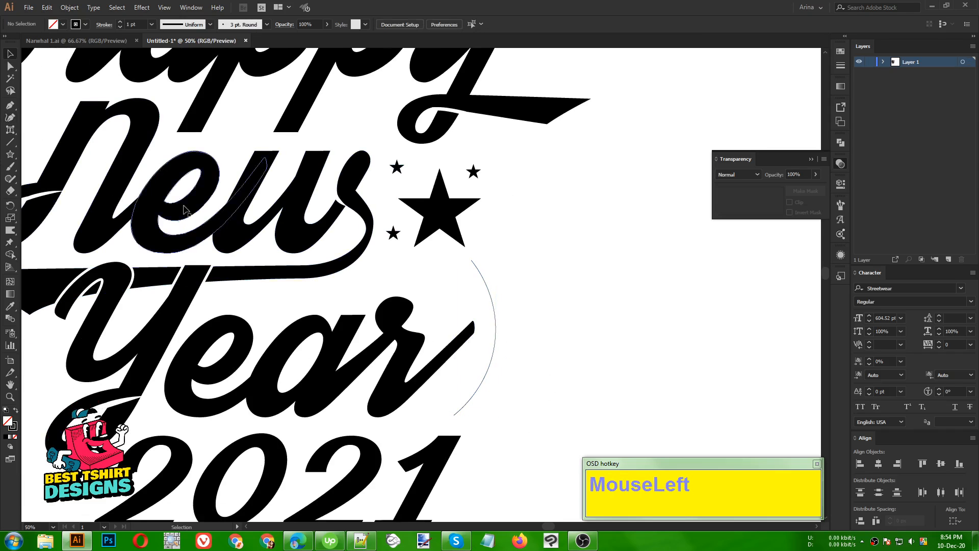
Step: Draw two more arcs outside the first one with the Curvature tool, about 580 px and 630 px tall
click(482, 248)
click(515, 322)
click(505, 396)
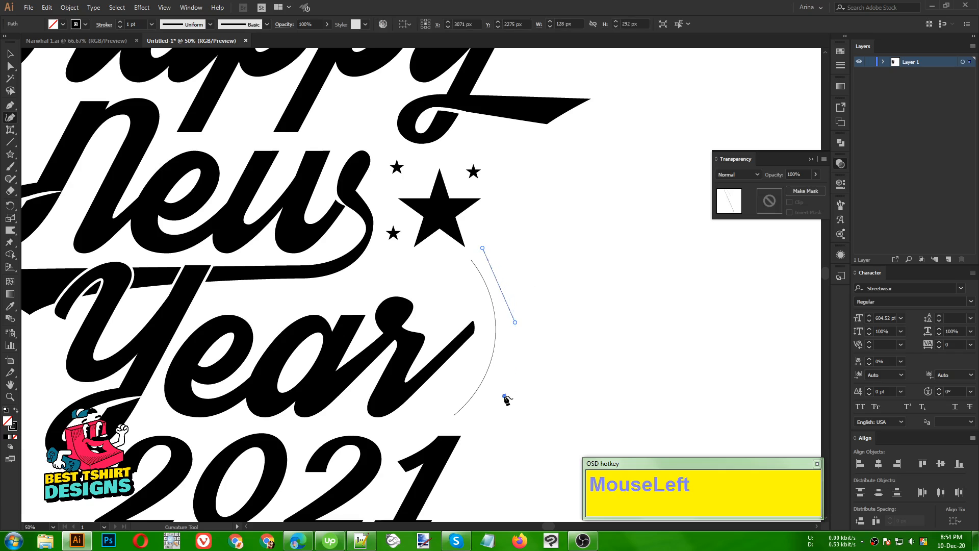
key(Escape)
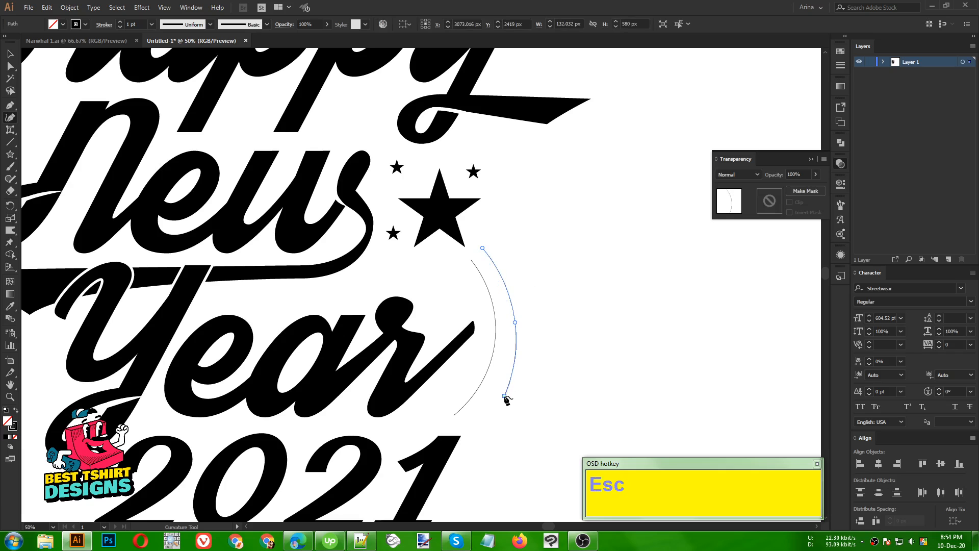
click(489, 230)
click(535, 308)
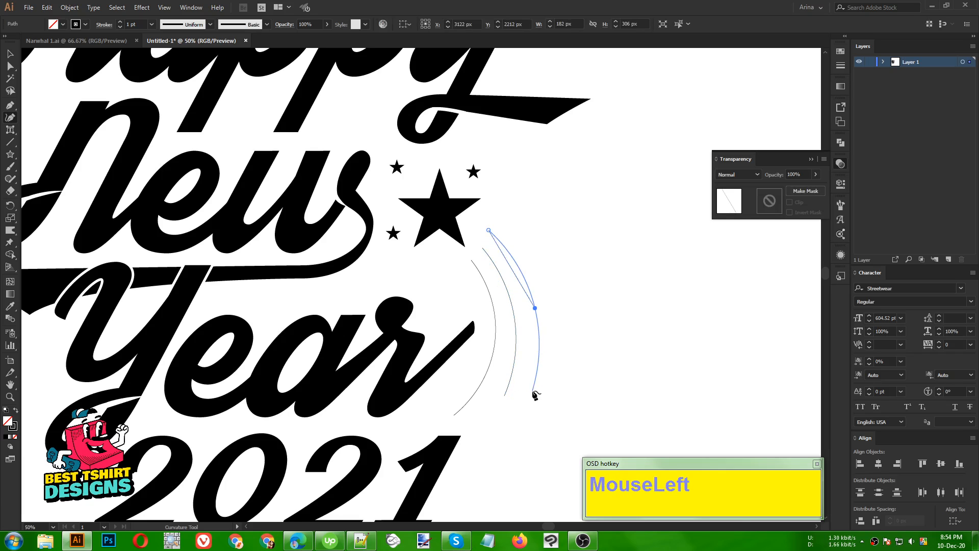
key(Escape)
key(f)
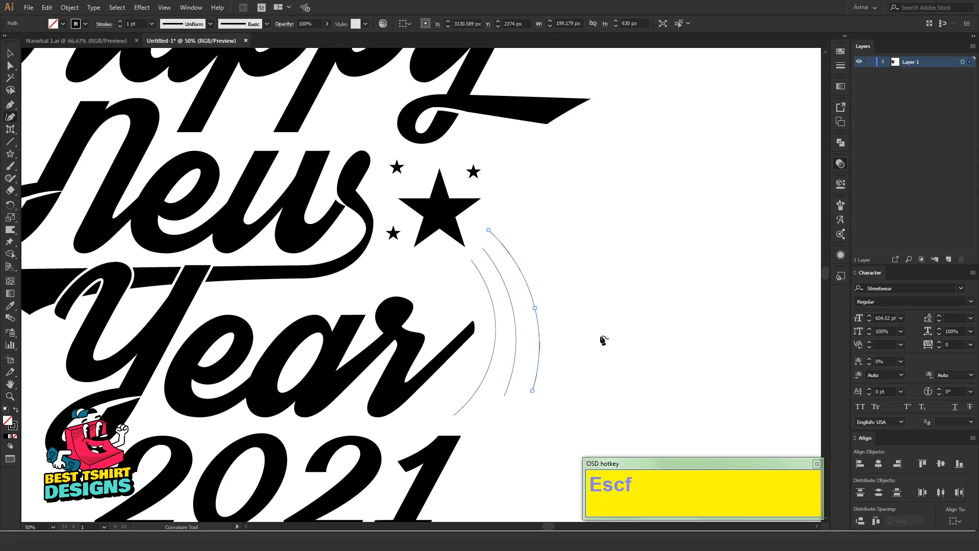
click(600, 335)
key(ctrl+z)
key(v)
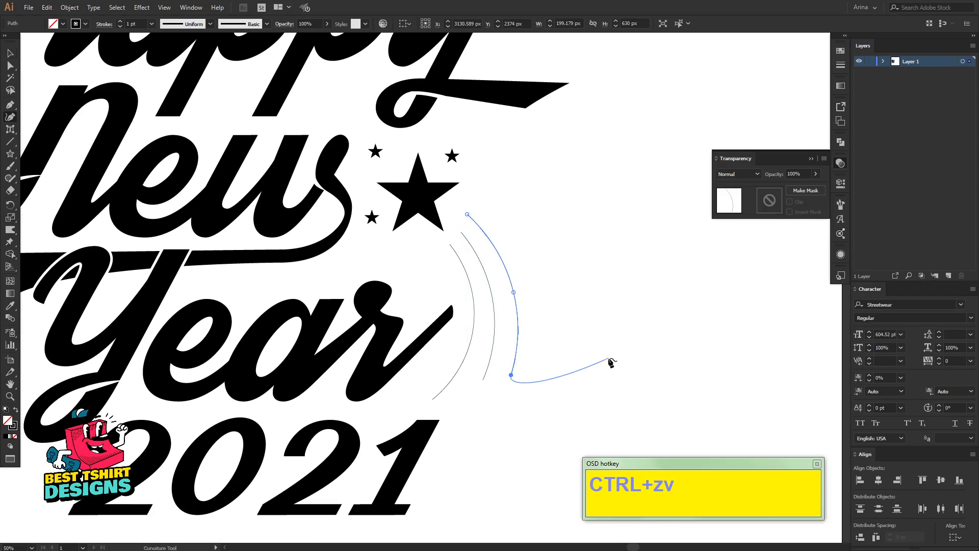
click(593, 359)
key(f)
key(f)
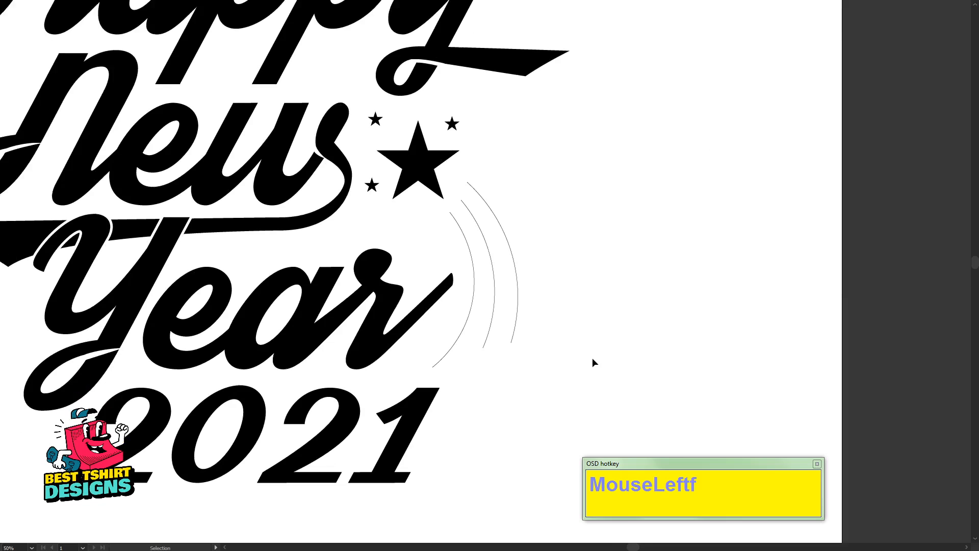
Step: Select the three arcs beside "Year" and give them a 20 pt stroke with round caps
drag(481, 359, 482, 359)
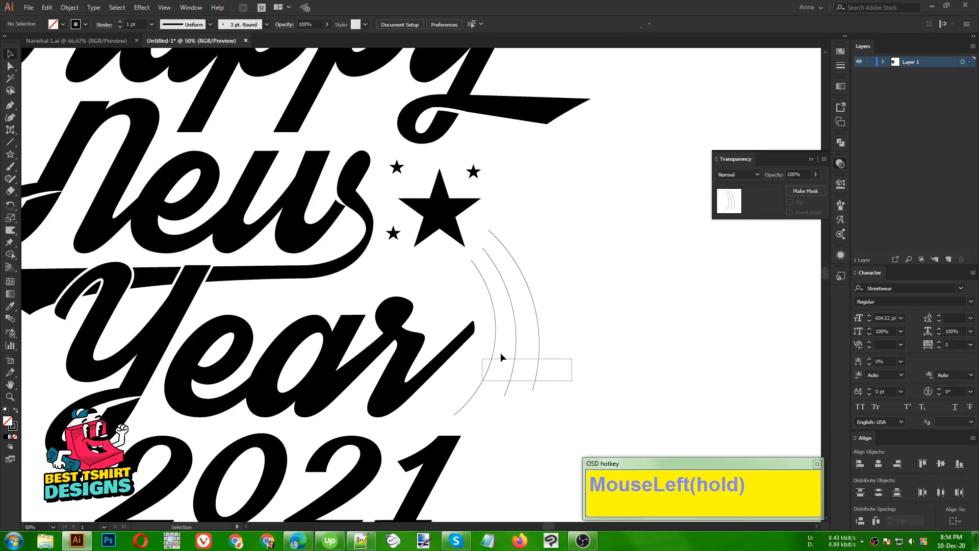
scroll(135, 24, up, 1)
scroll(136, 25, up, 1)
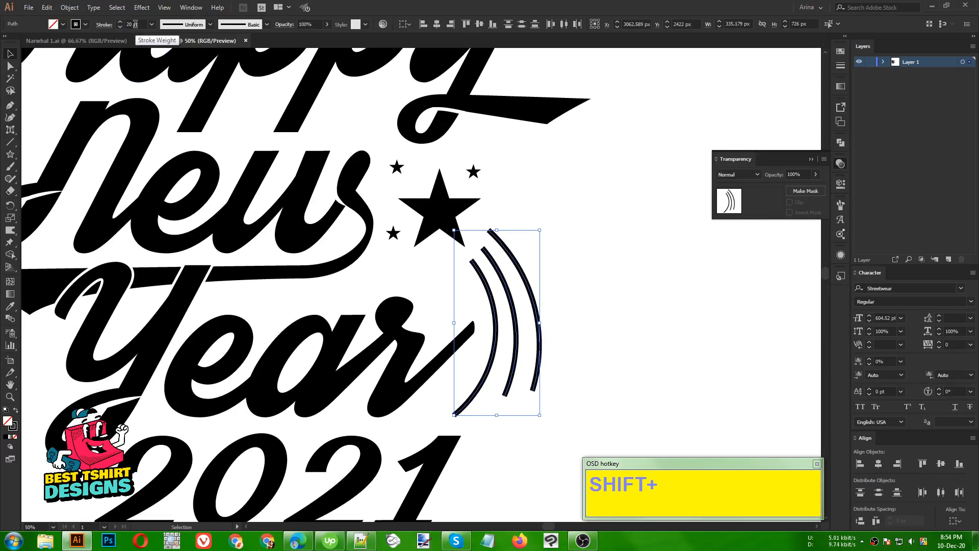
click(104, 25)
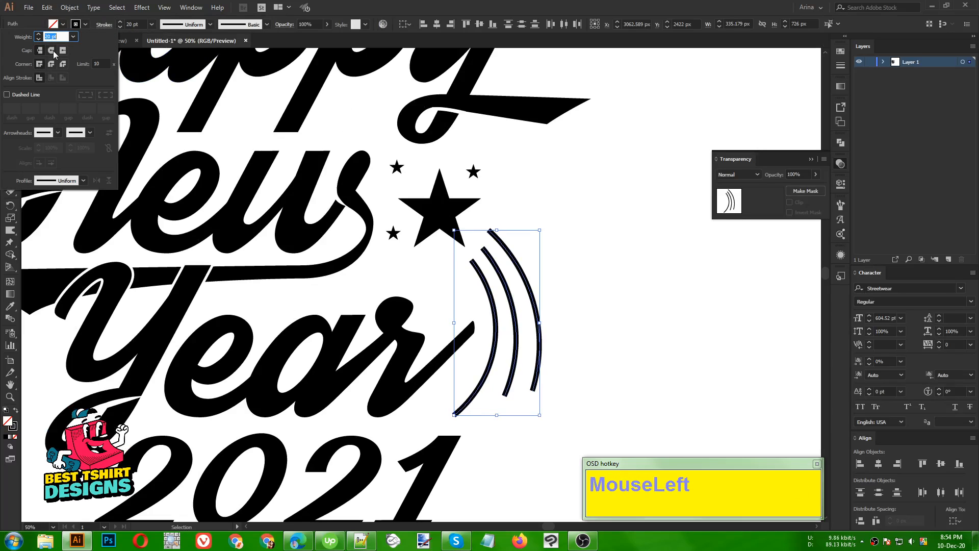
Step: Try the lens-shaped and double-bulge width profiles on the three arcs
click(61, 182)
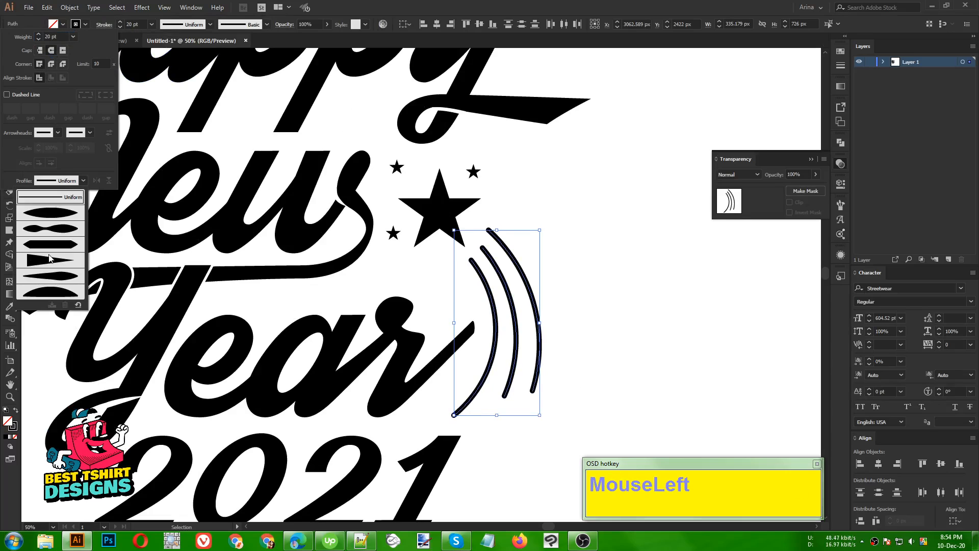
click(49, 214)
click(62, 181)
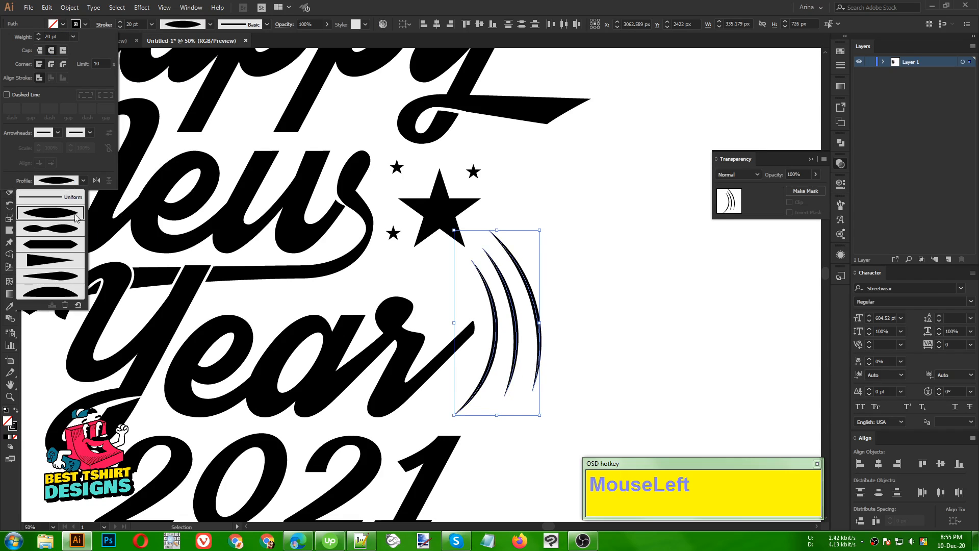
click(65, 230)
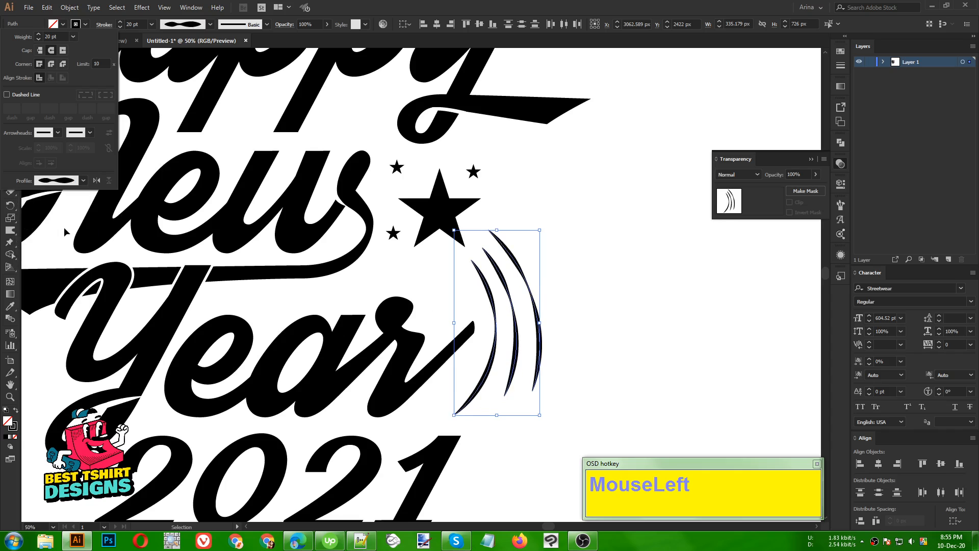
Step: Apply the wedge-shaped width profile to the three arcs so they taper toward their lower ends
click(83, 181)
click(43, 260)
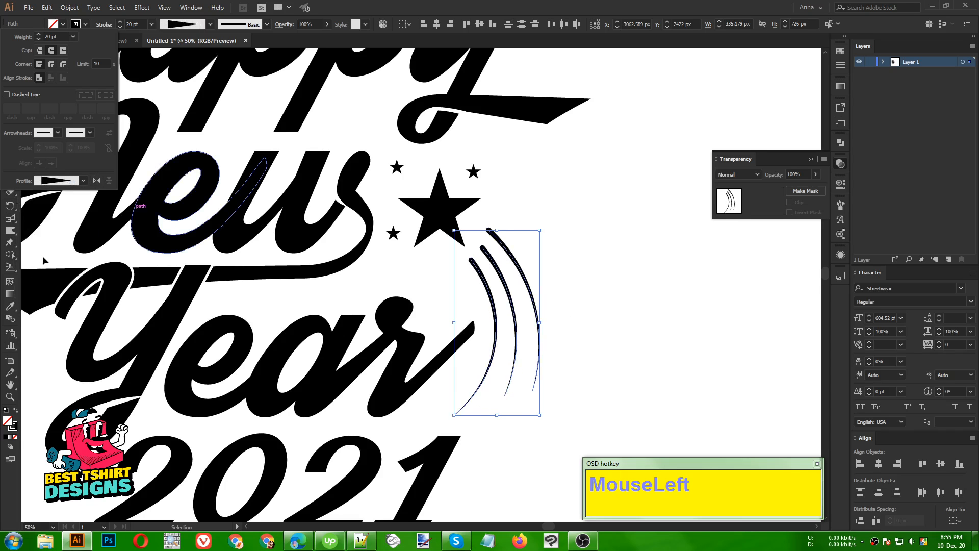
Step: Try the elongated teardrop width profile on the three arcs beside "Year" and restore the wedge-shaped profile
click(55, 182)
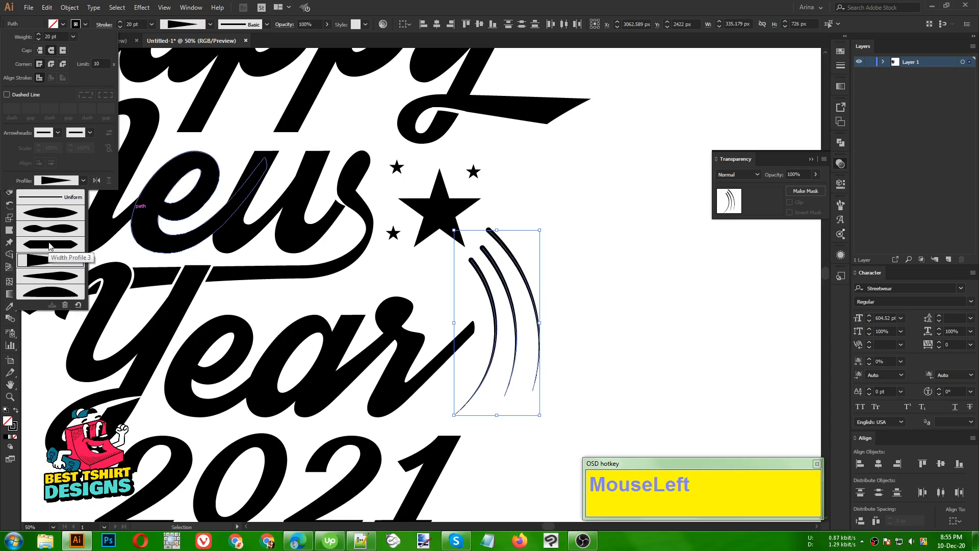
click(44, 282)
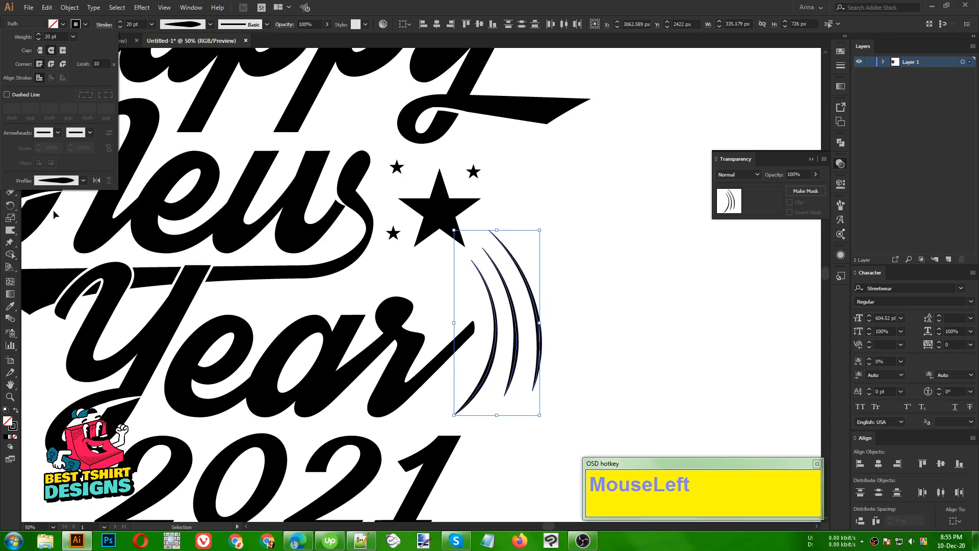
click(65, 185)
drag(62, 273, 56, 263)
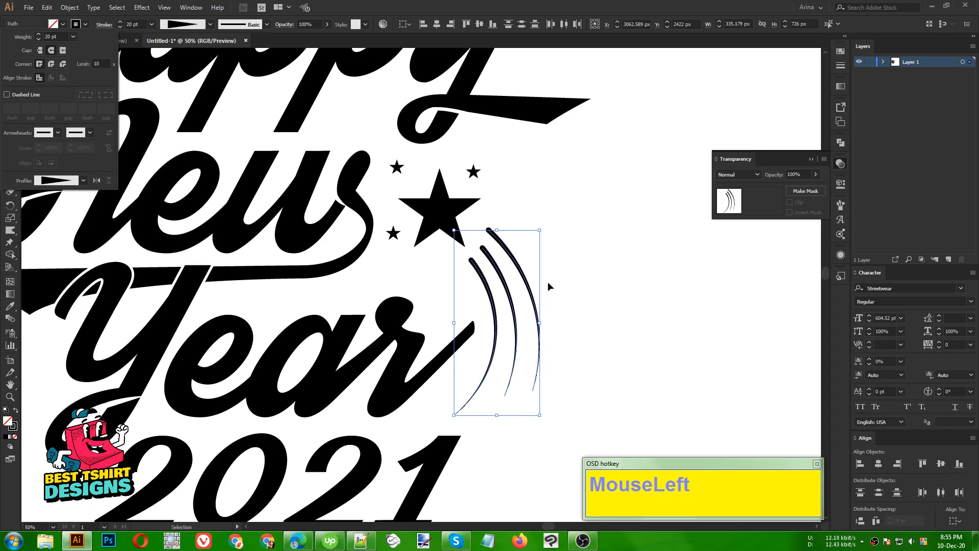
click(567, 262)
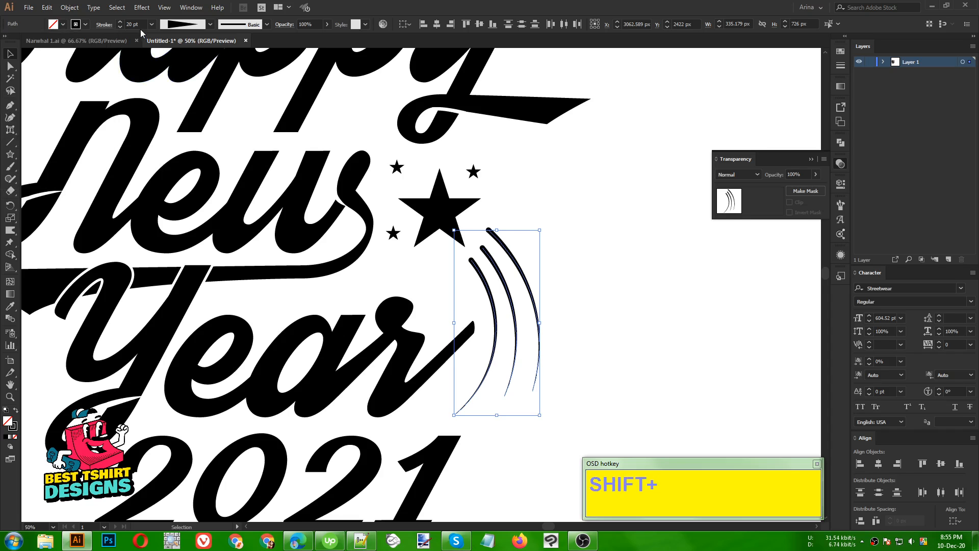
shift+scroll(137, 25, up, 1)
shift+scroll(136, 24, down, 1)
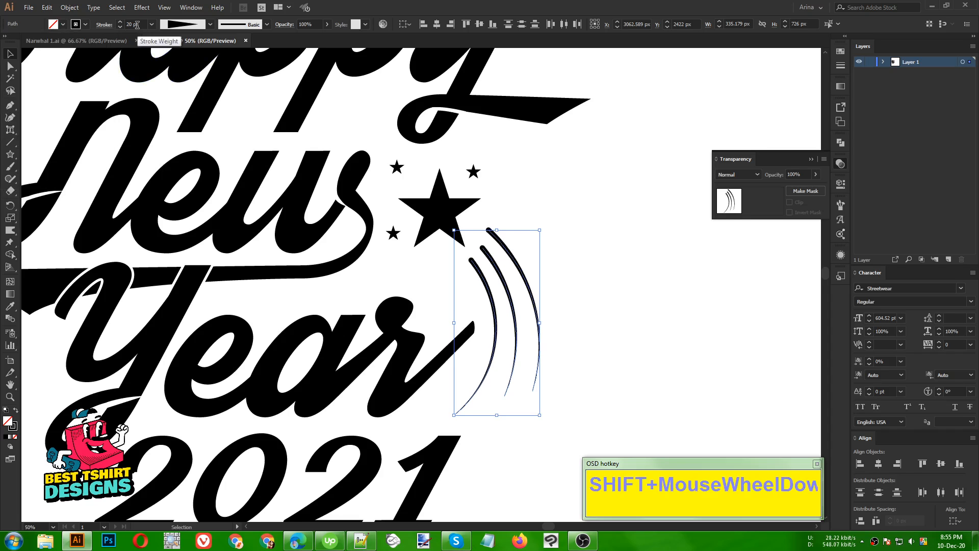
click(565, 206)
alt+scroll(511, 220, down, 2)
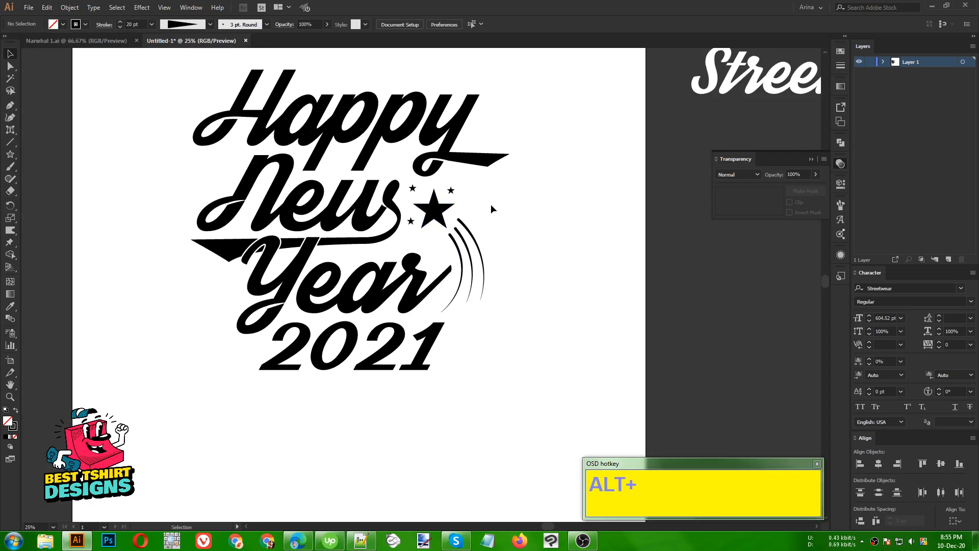
scroll(491, 204, up, 2)
click(526, 212)
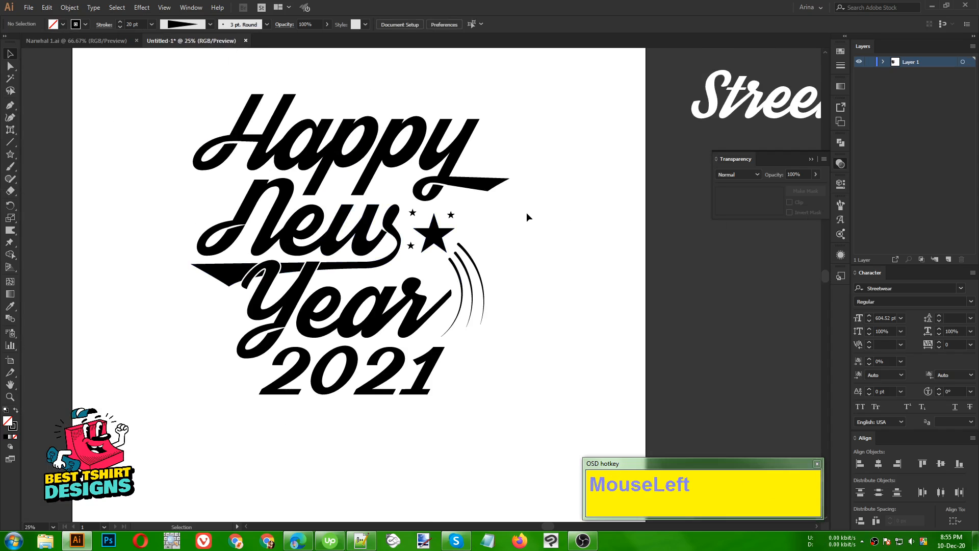
drag(526, 212, 532, 249)
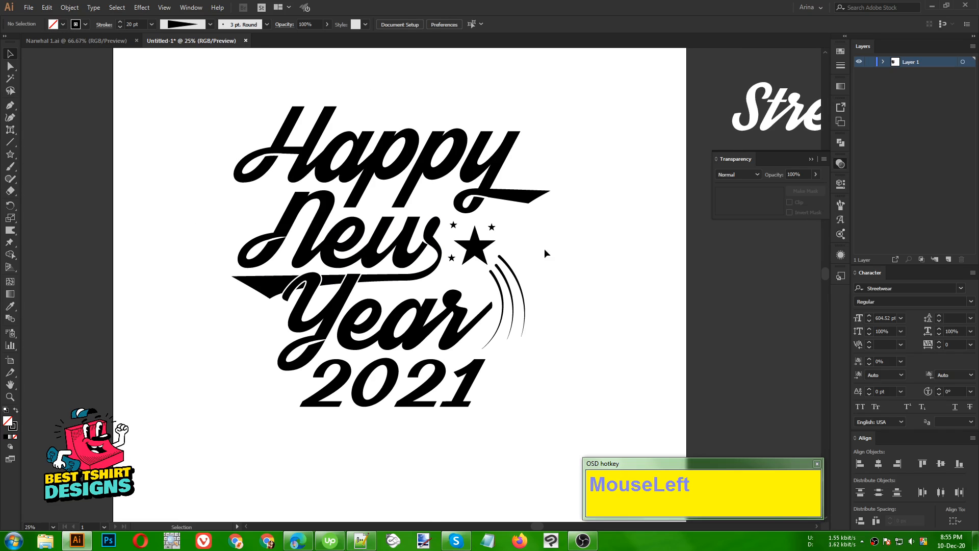
alt+scroll(432, 191, up, 1)
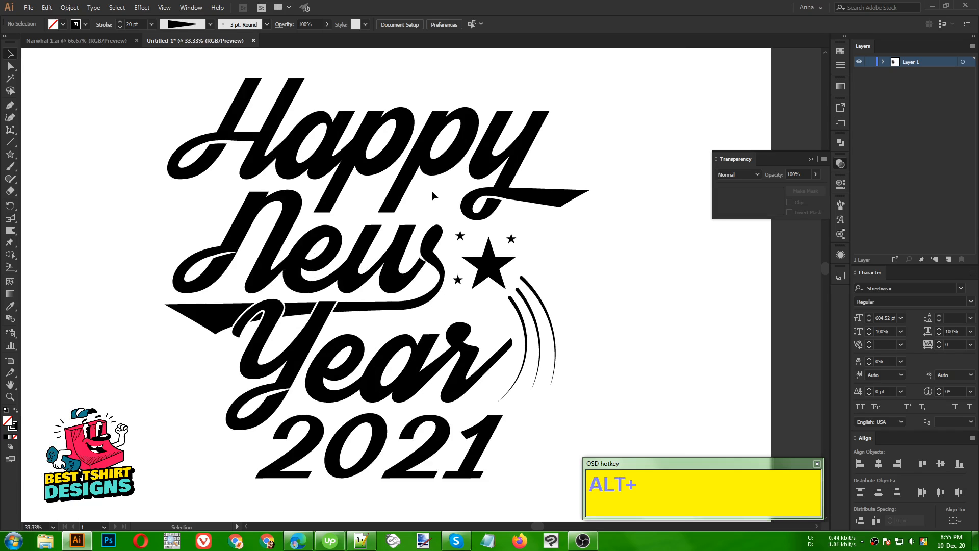
Step: Open the opacity mask of the "w" in "New" and delete the gap shape where the stroke meets the swash
alt+scroll(420, 259, up, 3)
scroll(410, 240, up, 1)
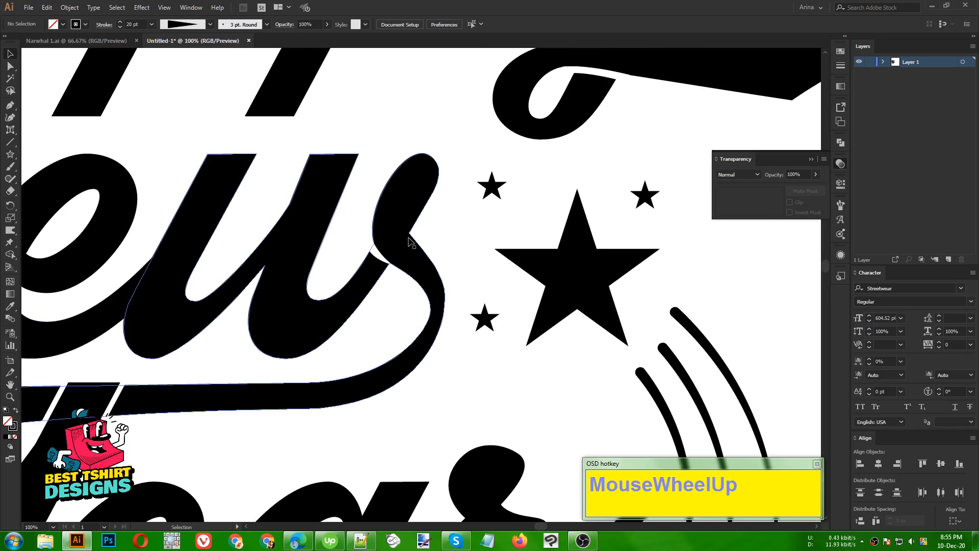
double_click(410, 240)
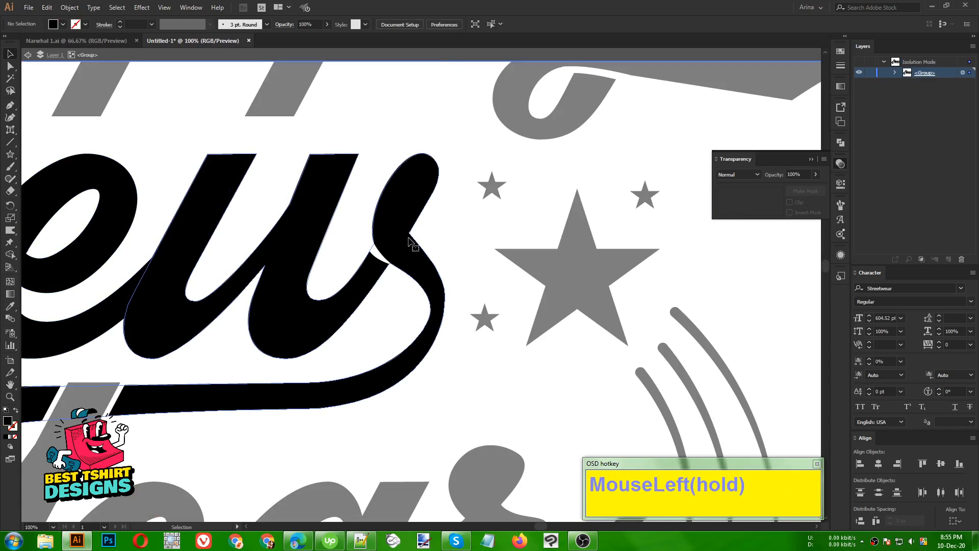
click(805, 191)
alt+scroll(406, 247, up, 1)
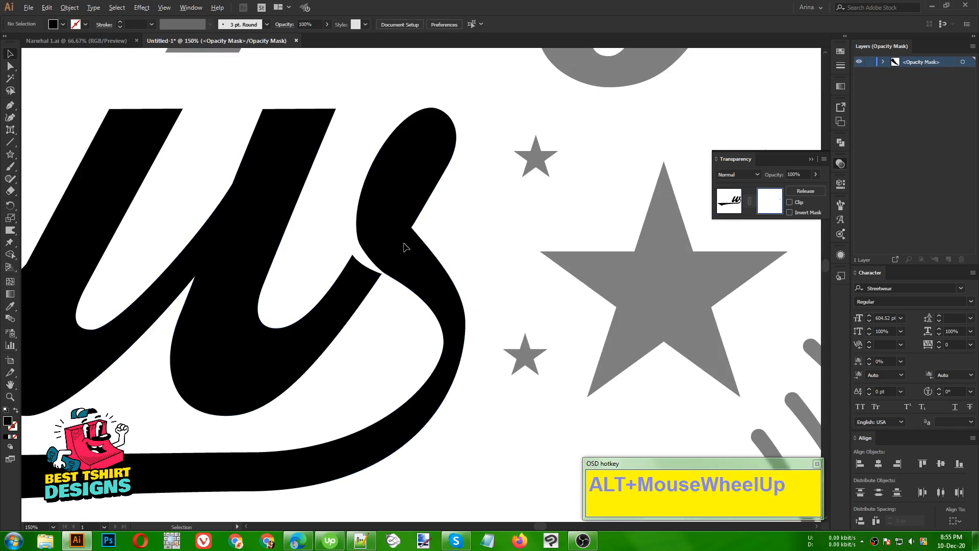
click(376, 273)
key(Delete)
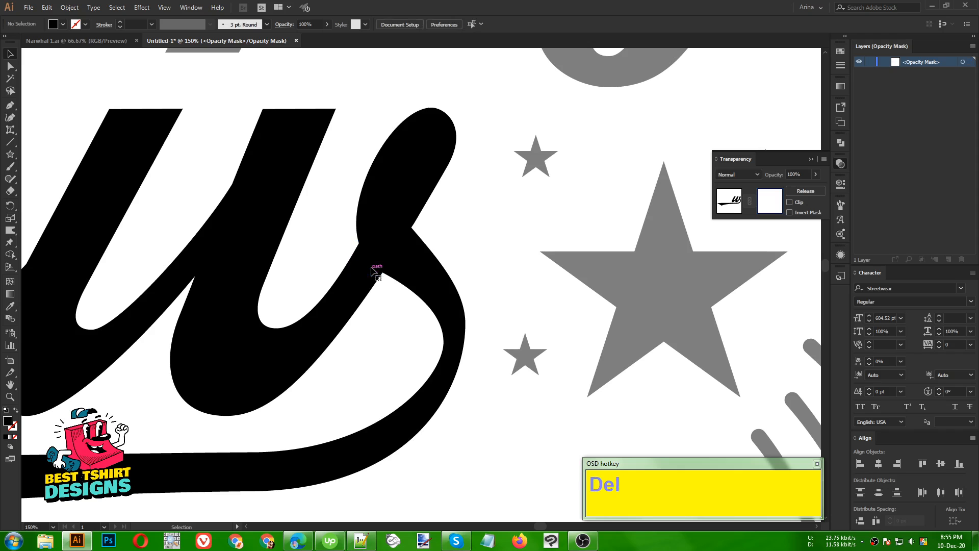
Step: Draw a crescent-shaped gap about 67 by 71 px with the Curvature tool in the mask, following the swash's inner edge across the "w" stroke
alt+scroll(386, 253, up, 1)
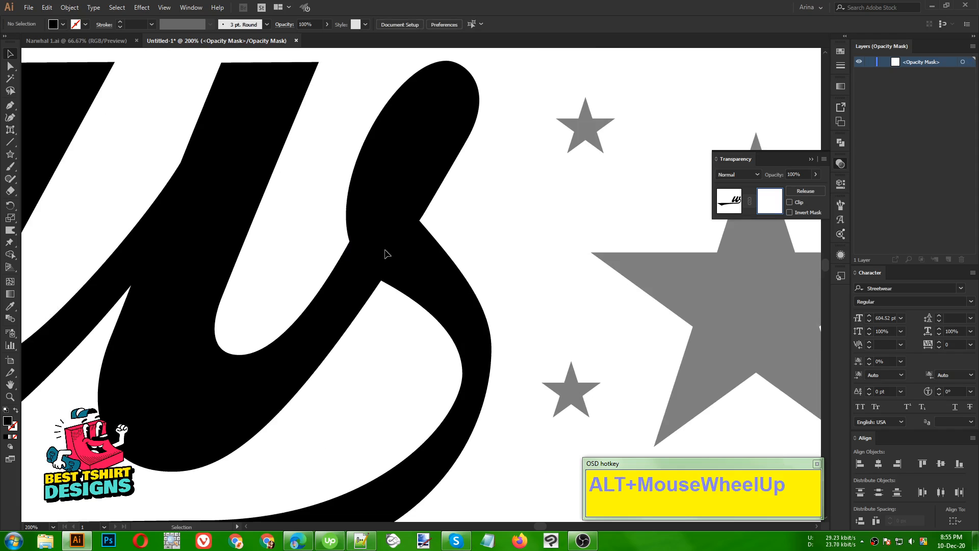
click(11, 105)
alt+scroll(360, 256, up, 2)
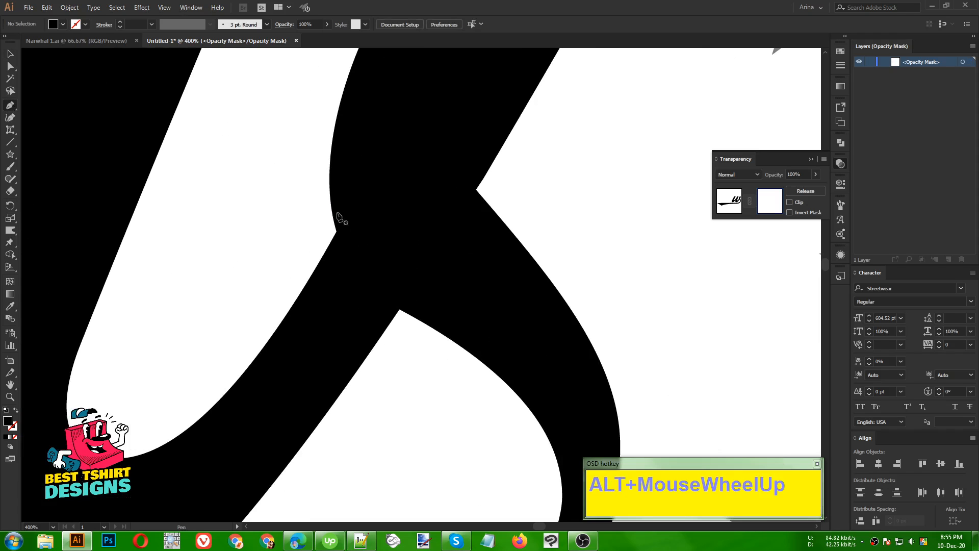
alt+scroll(319, 224, down, 1)
click(9, 118)
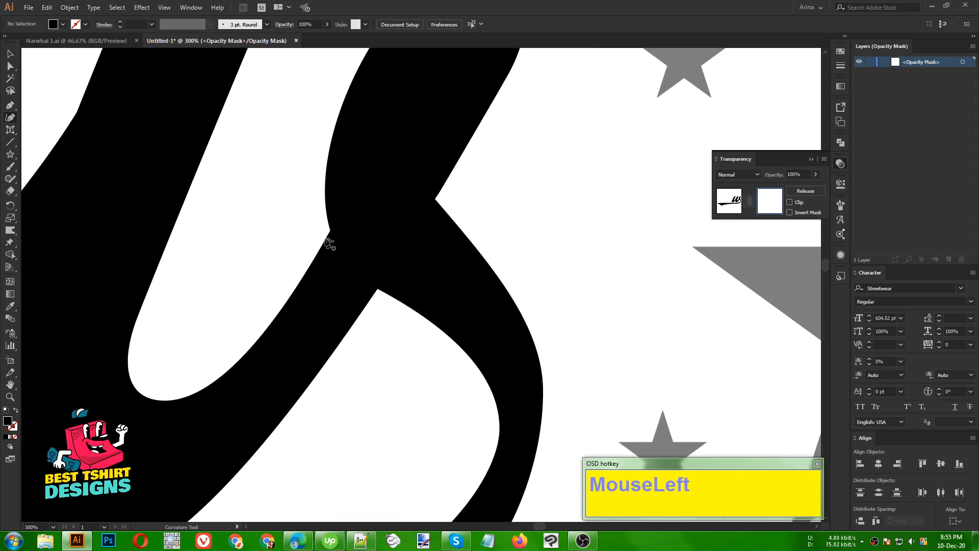
click(325, 193)
click(347, 258)
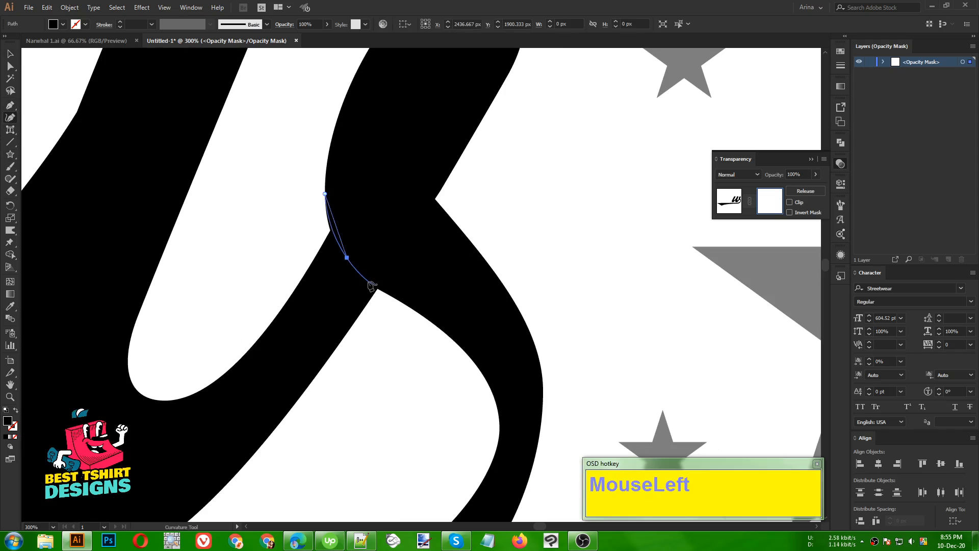
click(398, 299)
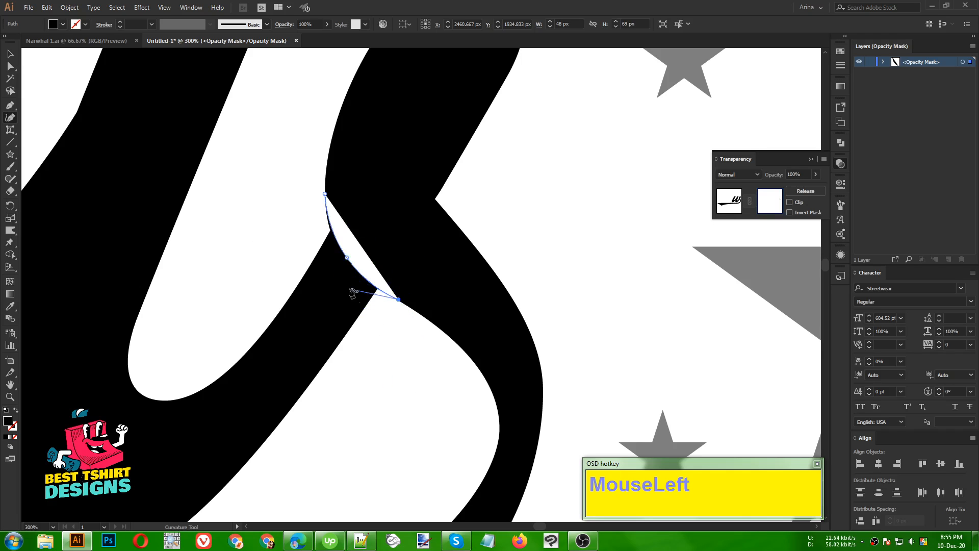
click(296, 190)
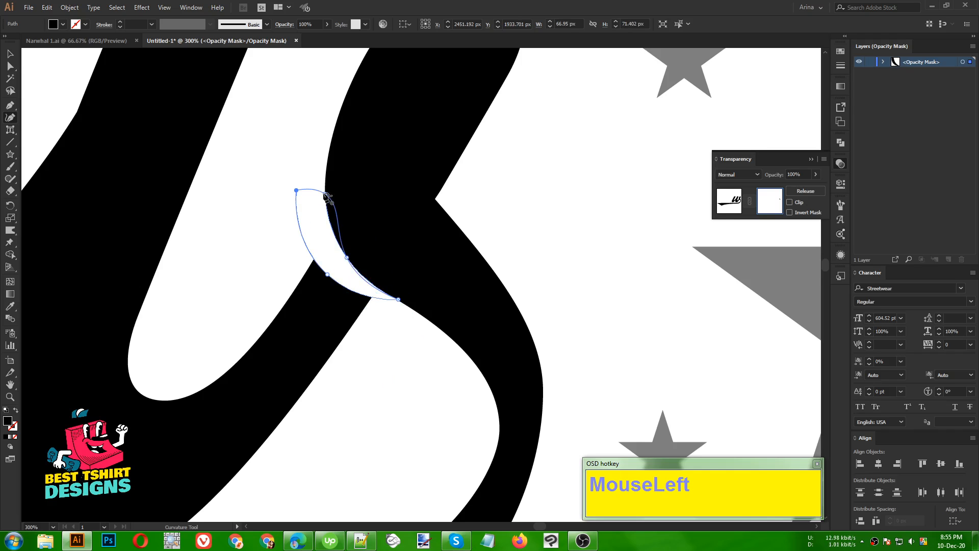
click(325, 194)
key(v)
click(483, 208)
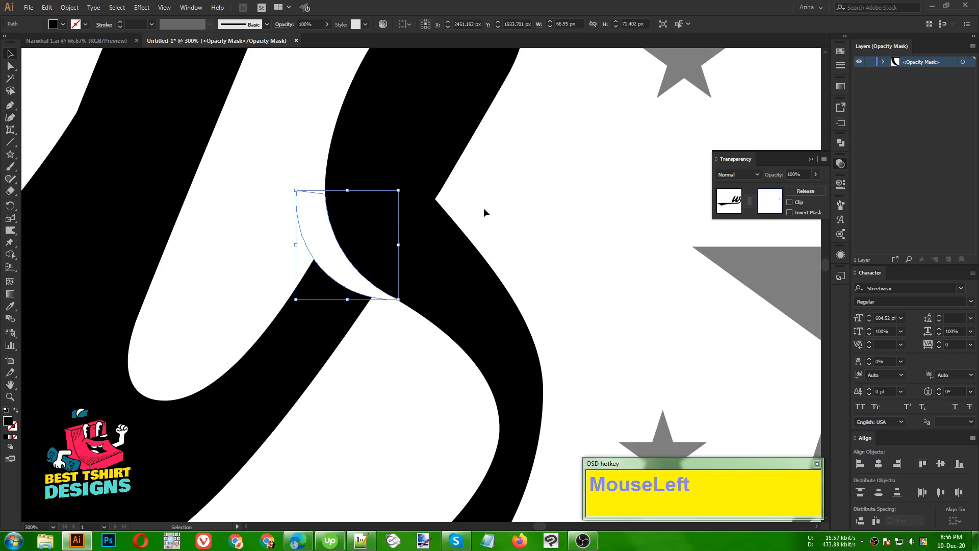
Step: Leave the opacity mask of the "w" and return to the full artwork with nothing selected
scroll(480, 210, down, 4)
scroll(471, 216, down, 1)
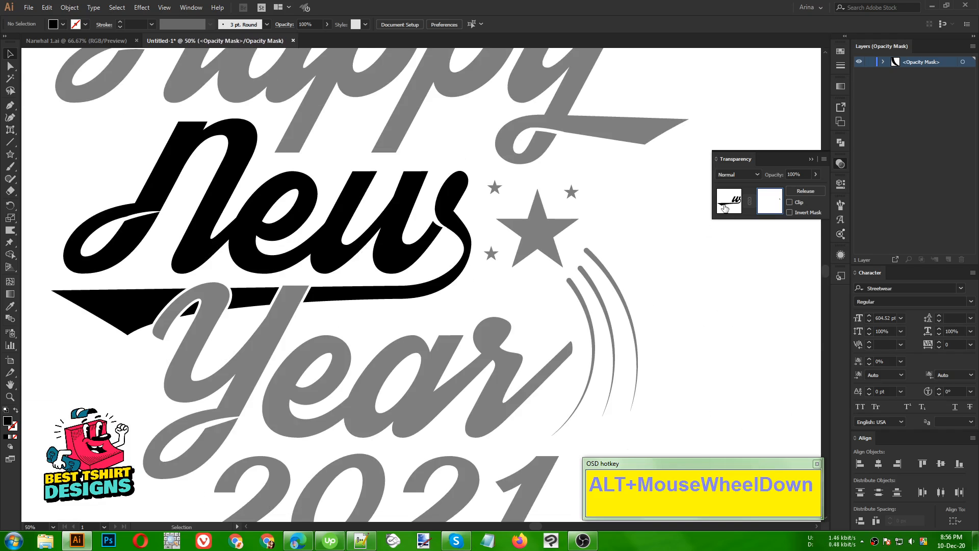
click(727, 205)
click(639, 231)
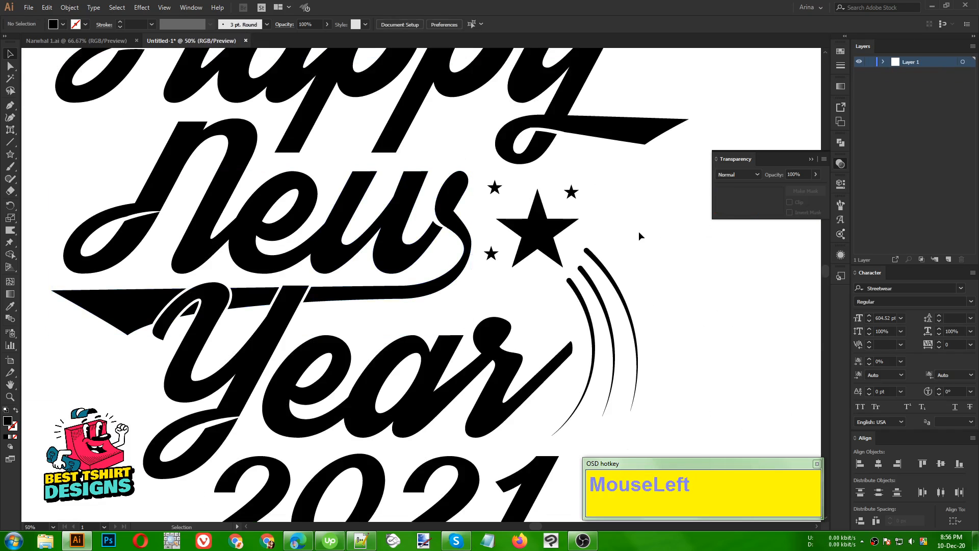
scroll(433, 252, down, 1)
scroll(423, 250, up, 1)
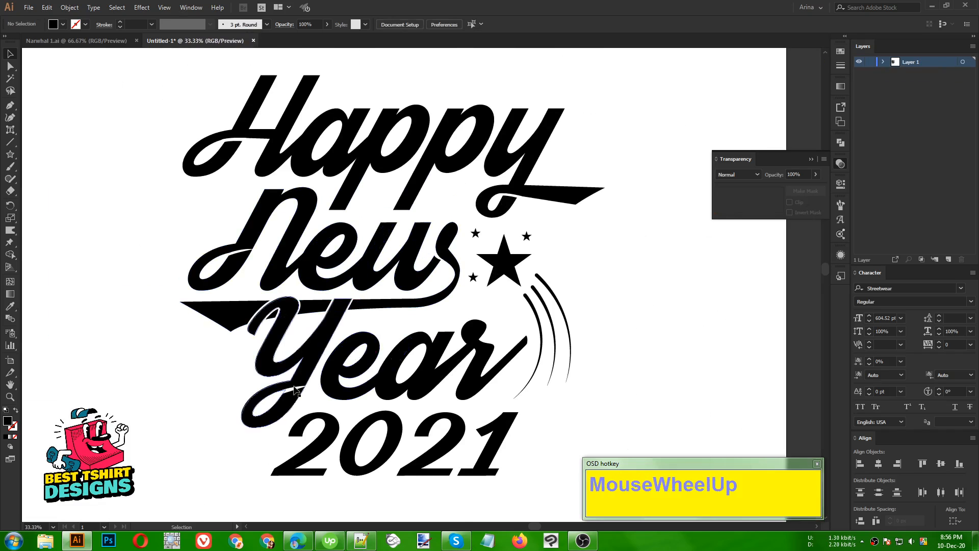
click(145, 207)
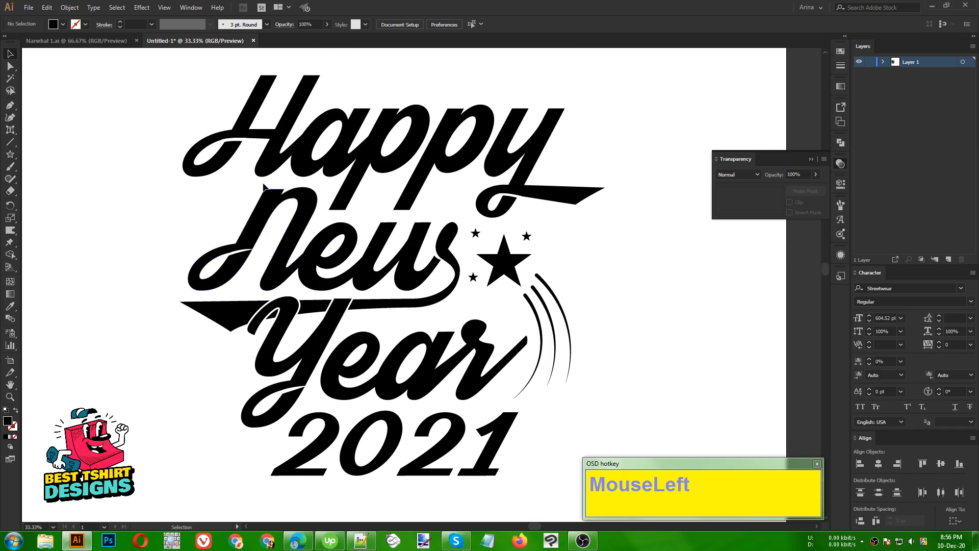
scroll(227, 117, up, 3)
scroll(228, 117, down, 2)
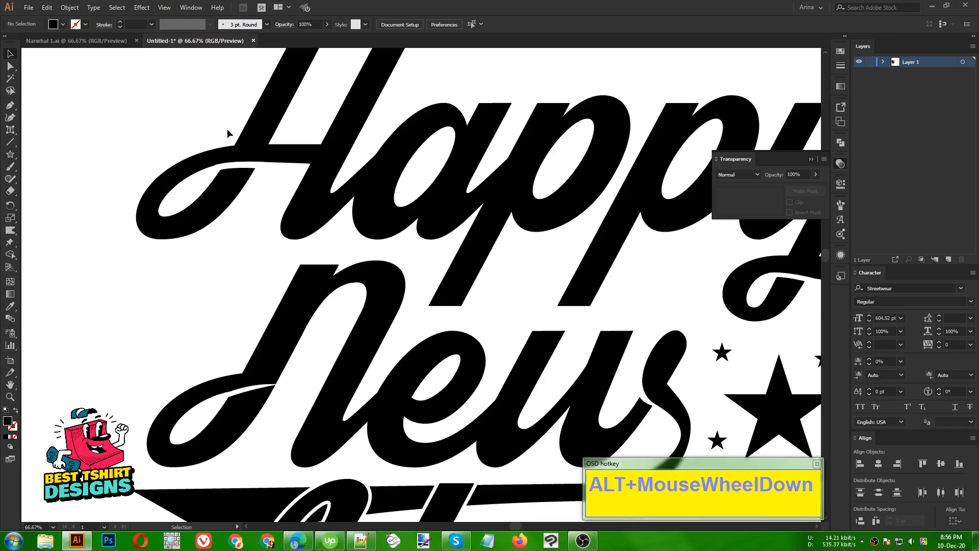
Step: Open the texture file Graunge Vector 1.1 from the CHAOS folder
key(ctrl+o)
click(40, 194)
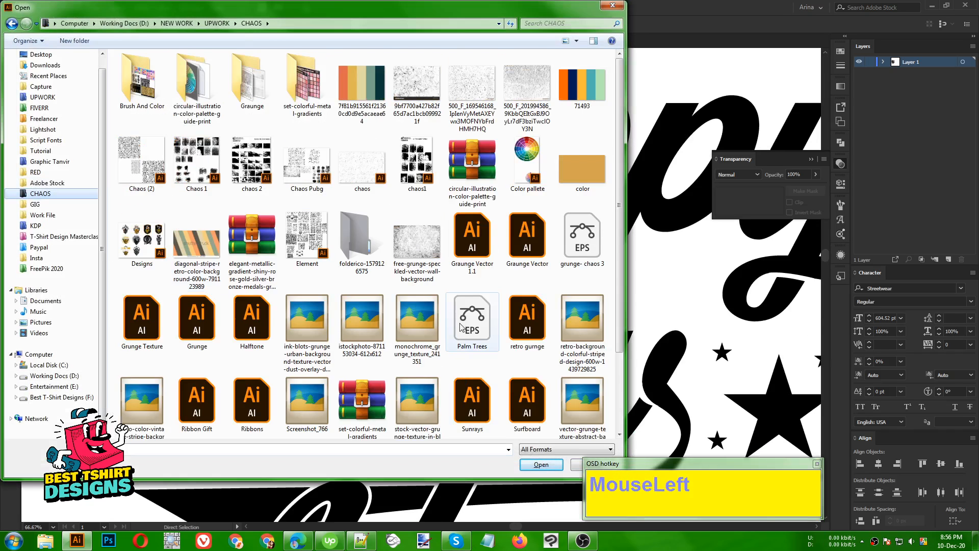
double_click(472, 265)
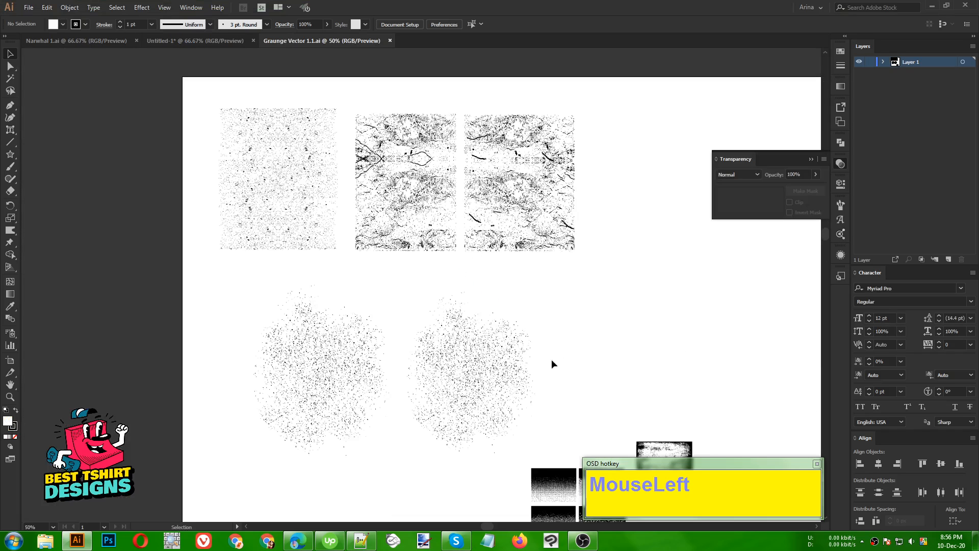
Step: Copy the fine round-dot halftone gradient beside the square-grid halftone in the texture file
alt+scroll(262, 271, down, 2)
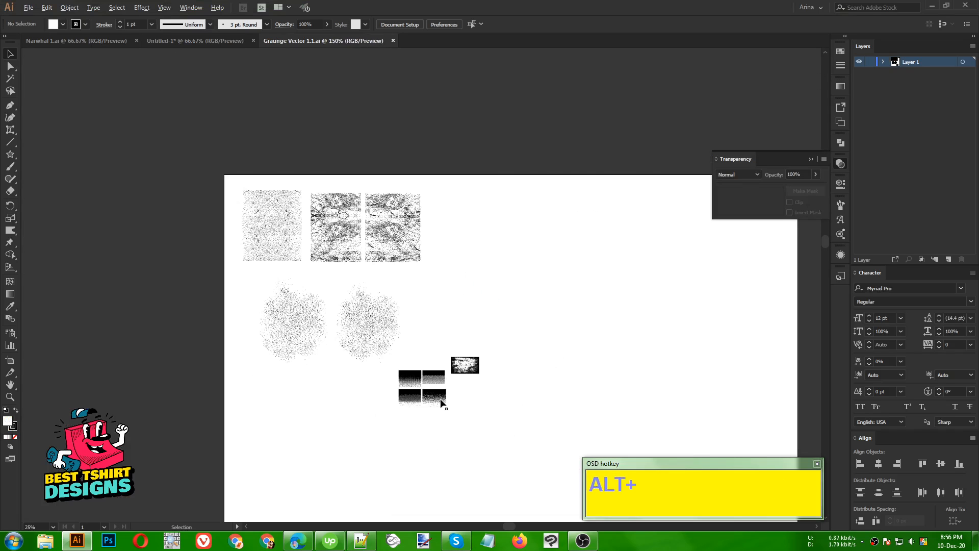
alt+scroll(442, 402, up, 6)
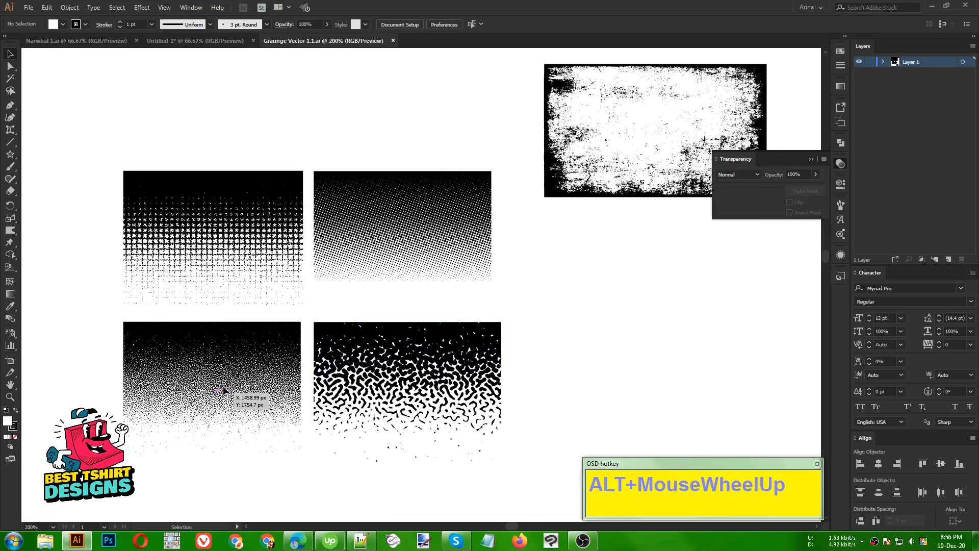
click(397, 251)
key(v)
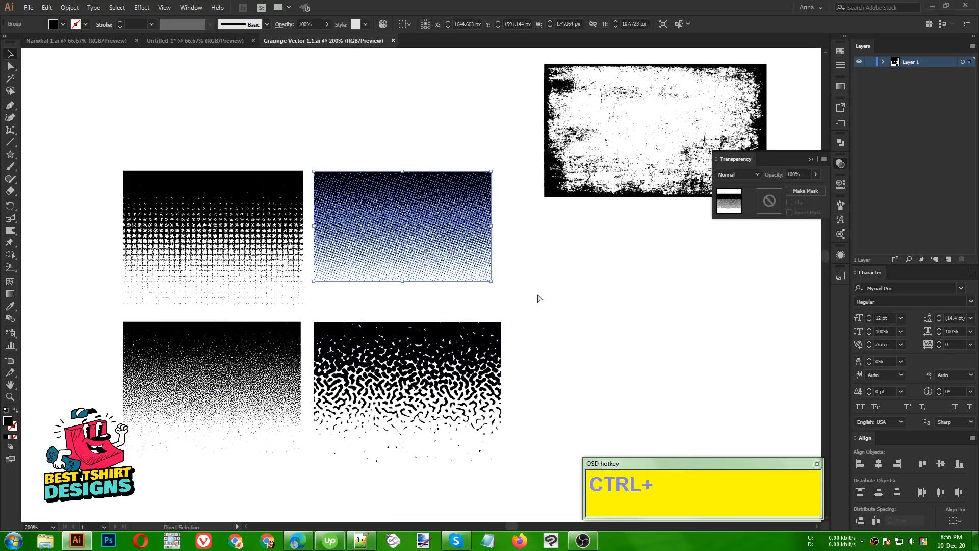
key(ctrl+c)
Step: Switch to the lettering document and paste the halftone gradient into the opacity mask of the "H" in "Happy"
click(172, 42)
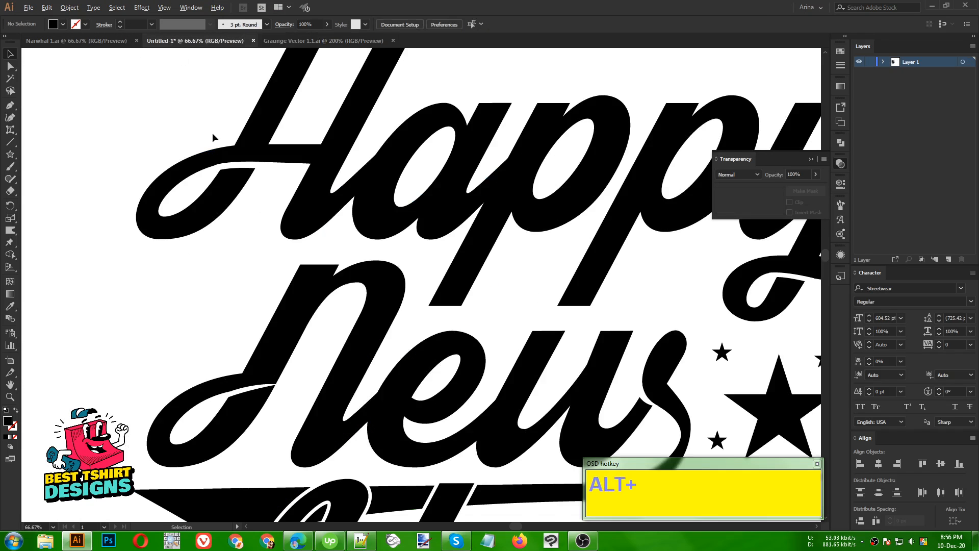
scroll(212, 133, up, 1)
click(263, 204)
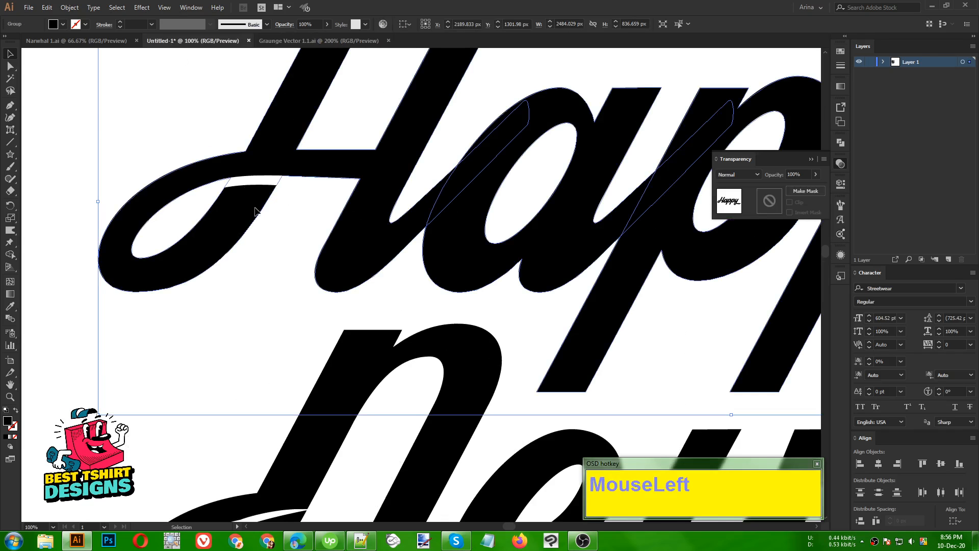
double_click(255, 211)
click(765, 202)
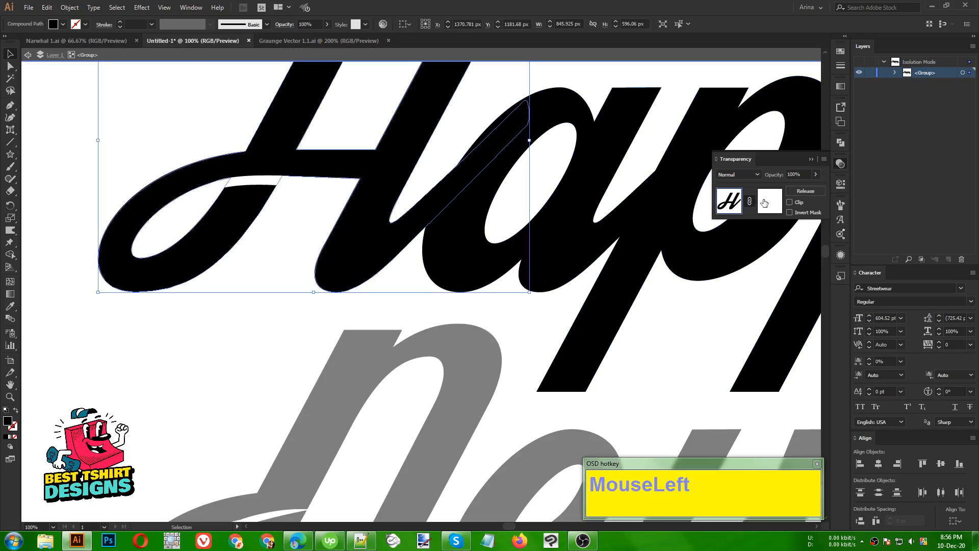
scroll(229, 136, up, 1)
scroll(236, 156, up, 3)
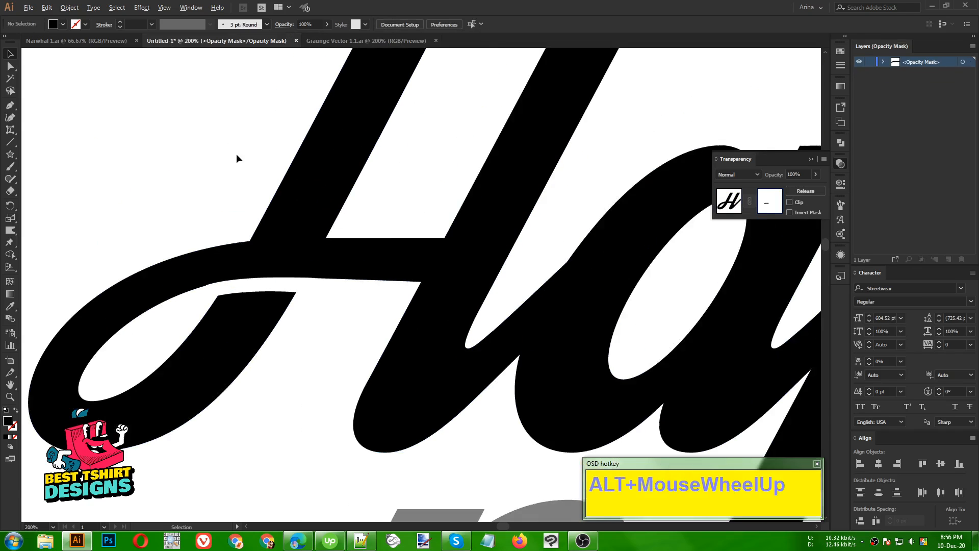
key(ctrl+v)
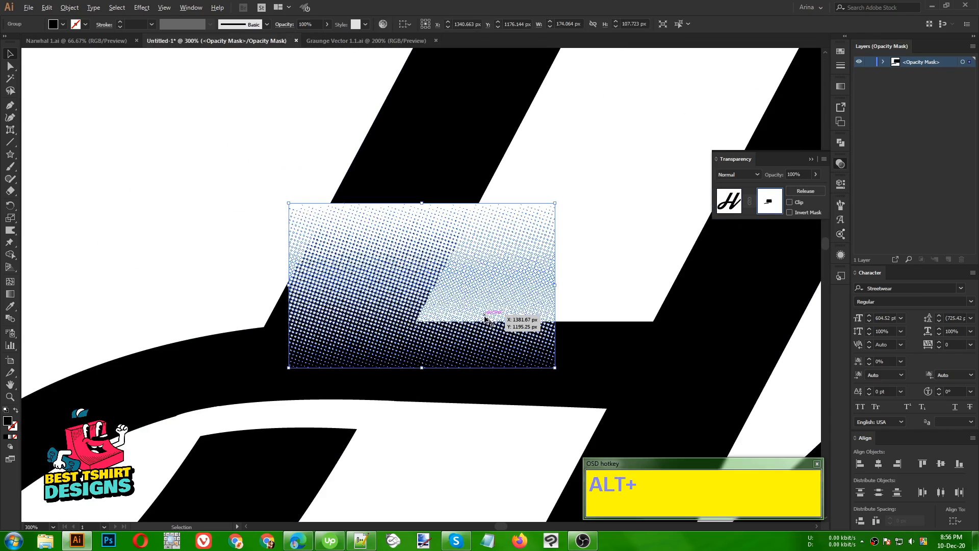
Step: Scale down the halftone gradient and rotate it onto the H's loop stroke just below the crossbar, with its dark side following the stroke downward
scroll(443, 289, down, 1)
drag(475, 280, 357, 414)
scroll(357, 413, down, 2)
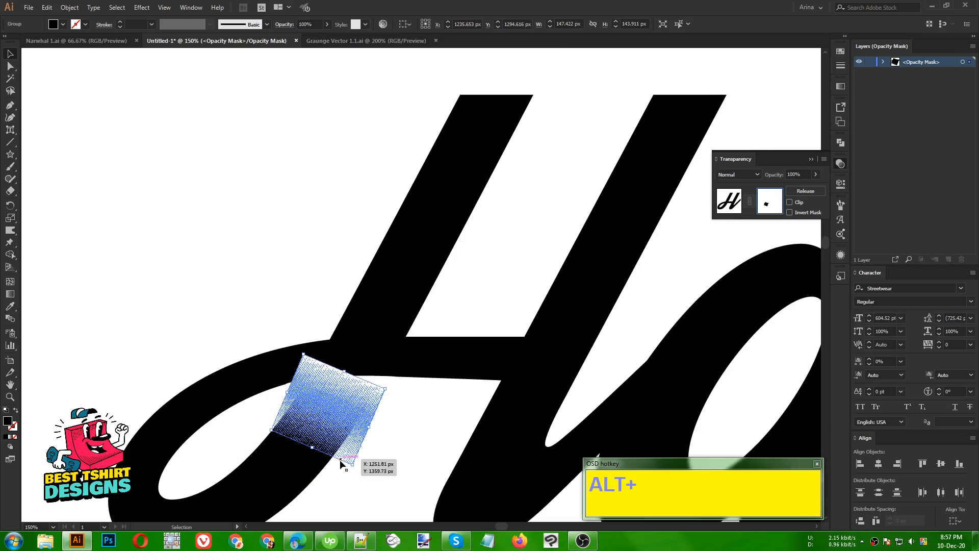
alt+scroll(319, 408, up, 1)
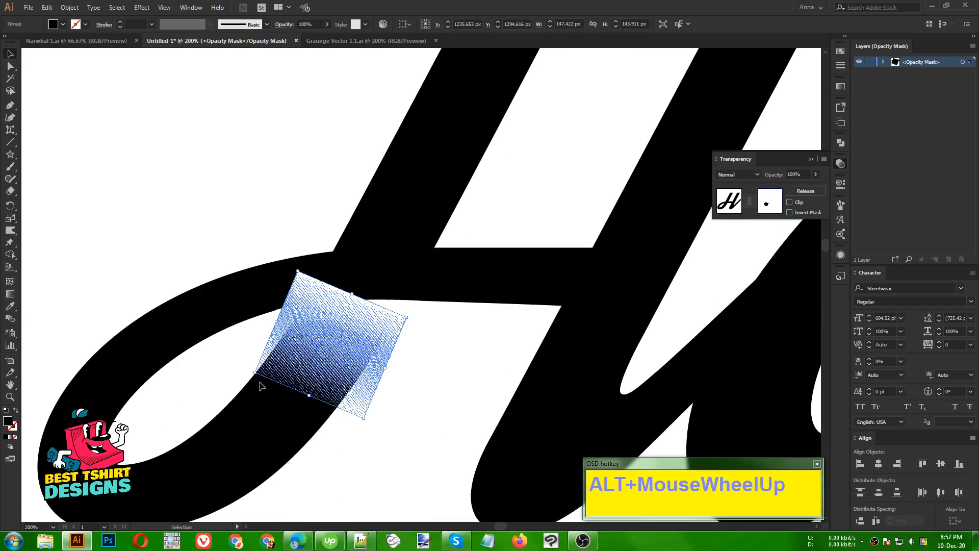
key(a)
drag(255, 375, 238, 370)
key(v)
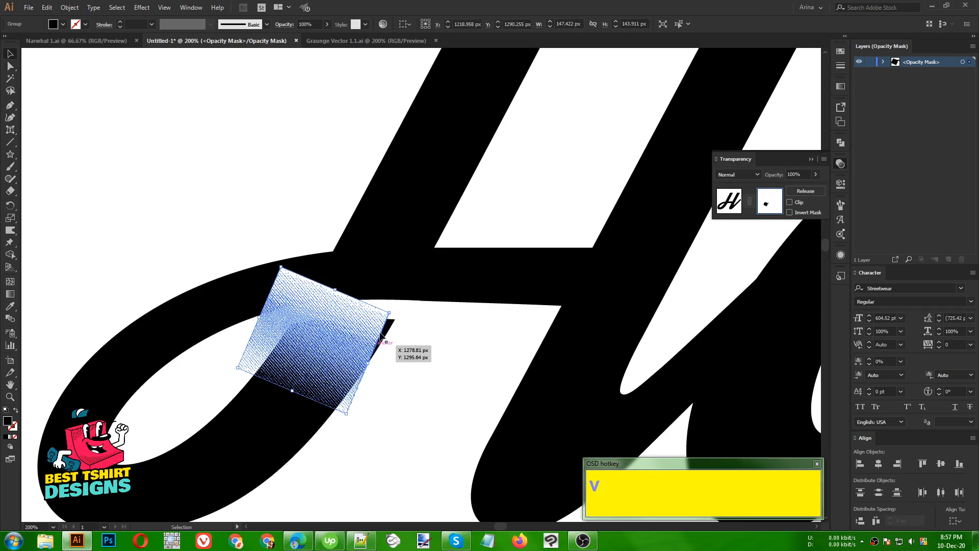
Step: Resize the rotated halftone to cover the full width of the H's loop stroke, about 160 by 155 px overall
drag(394, 313, 411, 313)
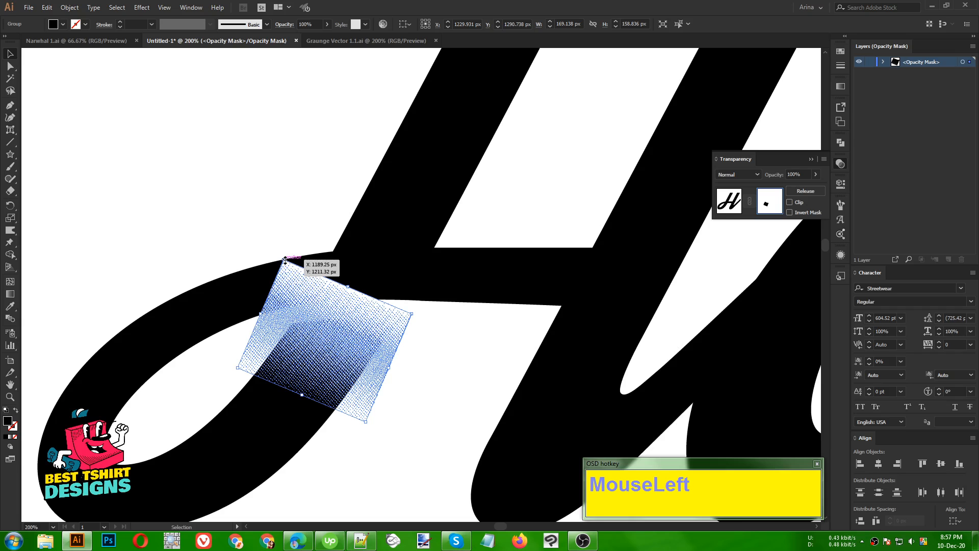
drag(284, 260, 278, 293)
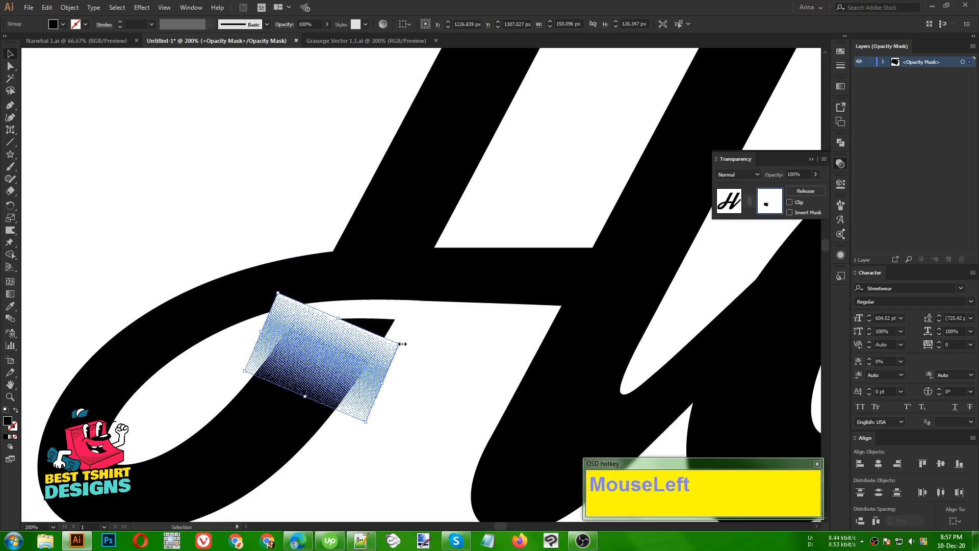
drag(402, 344, 408, 311)
click(447, 353)
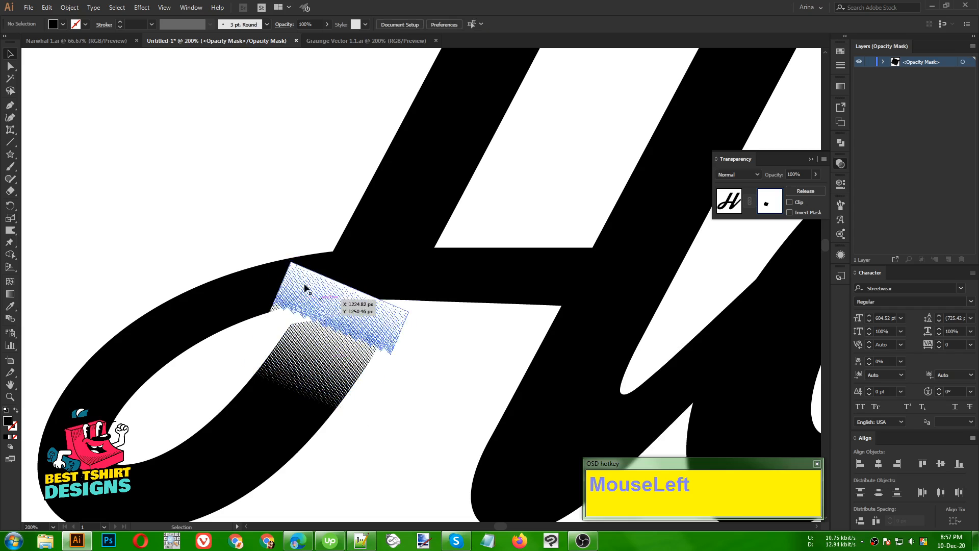
key(shift+e)
mouse_move(254, 284)
mouse_down()
mouse_move(256, 299)
mouse_move(375, 279)
mouse_move(389, 286)
mouse_up()
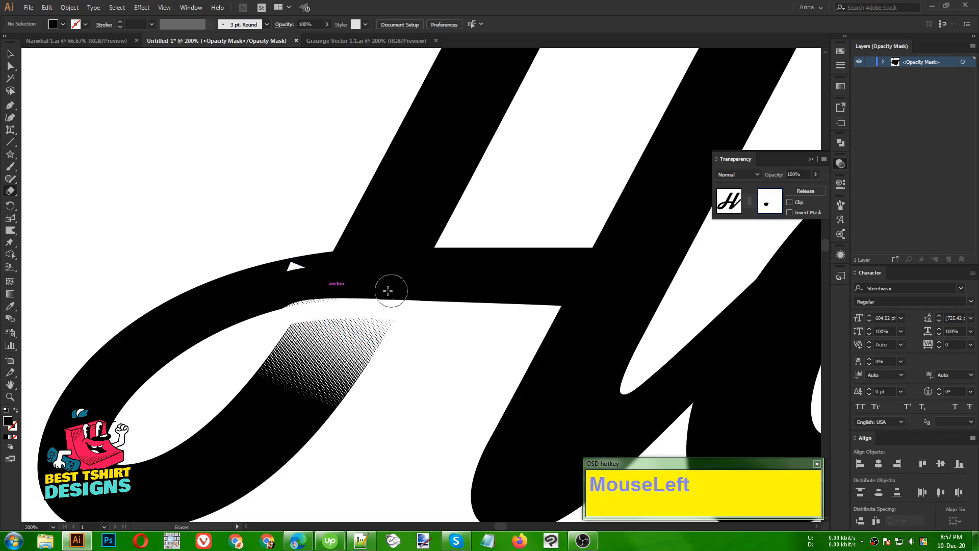
mouse_move(262, 300)
mouse_down()
mouse_move(306, 286)
mouse_move(389, 284)
mouse_move(423, 295)
mouse_up()
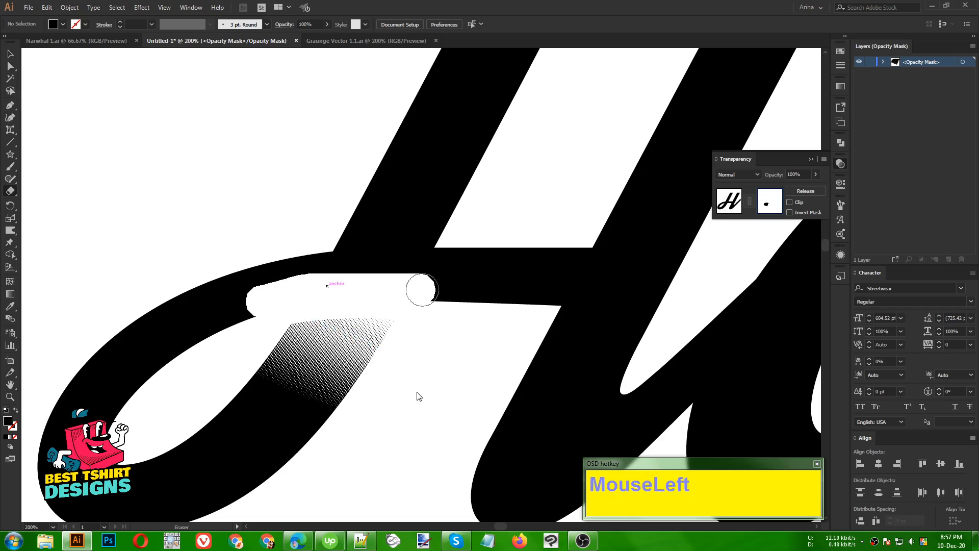
key(v)
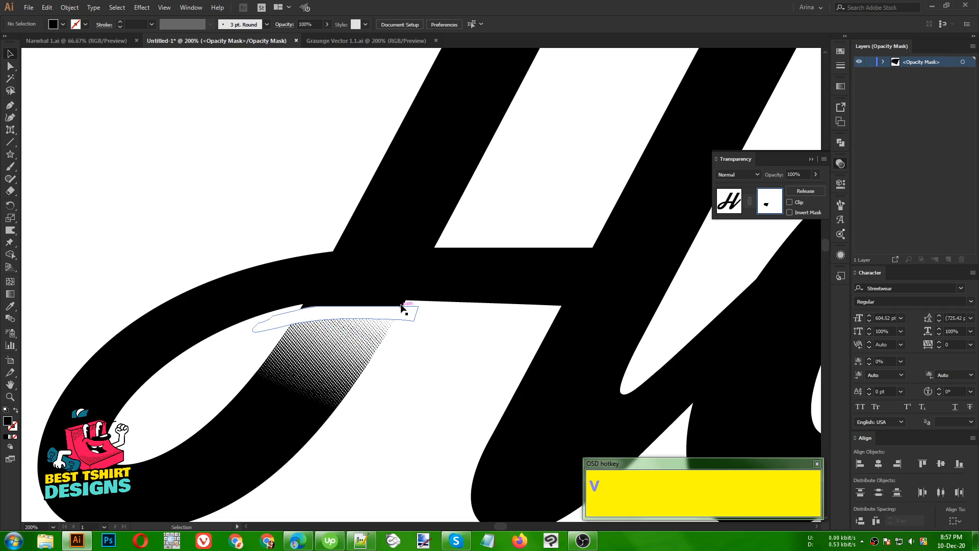
drag(395, 313, 411, 309)
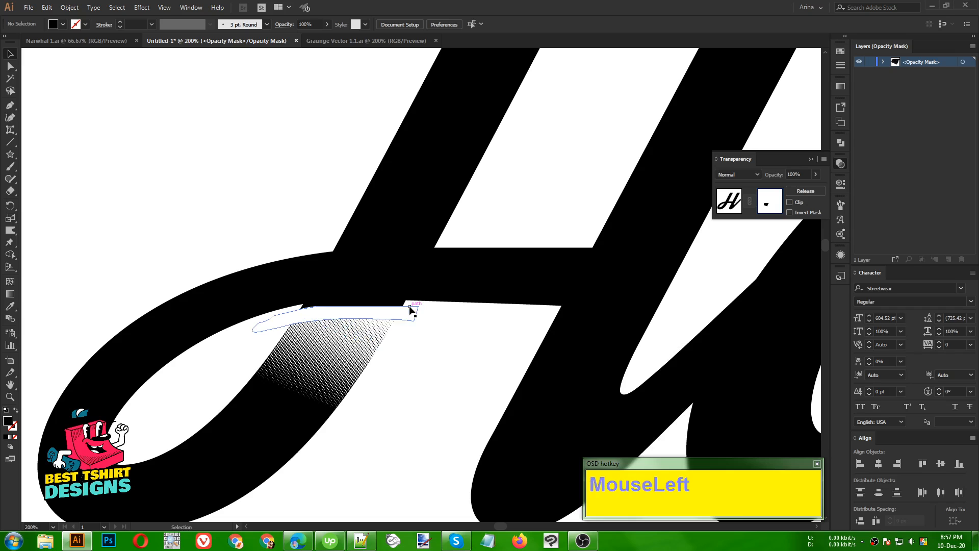
key(ctrl+z)
key(ctrl+z)
key(ctrl+z)
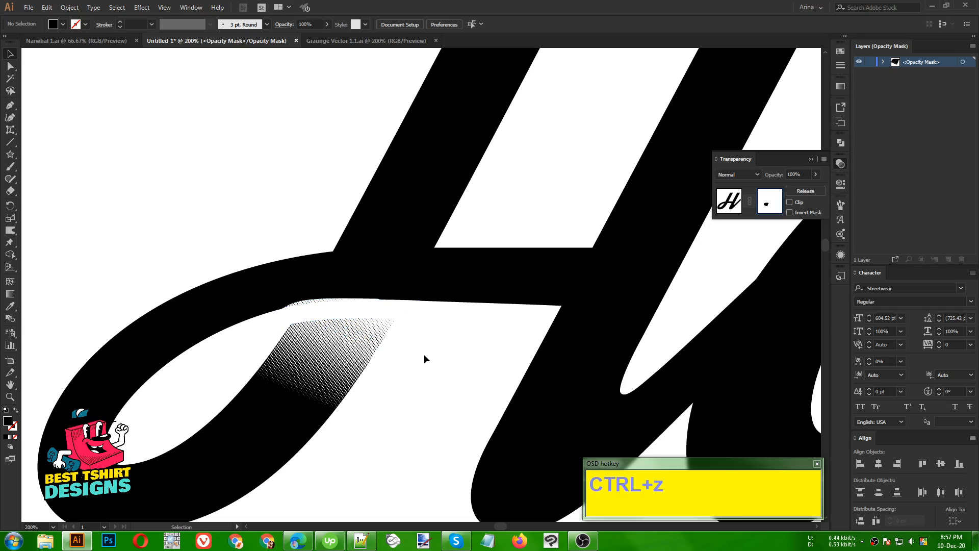
click(424, 354)
key(ctrl+z)
Step: Select only the halftone and erase its upper part that overlaps the H's crossbar, leaving the shading below the stroke gap
mouse_move(429, 352)
mouse_down()
mouse_move(296, 284)
mouse_move(304, 279)
mouse_up()
key(shift+e)
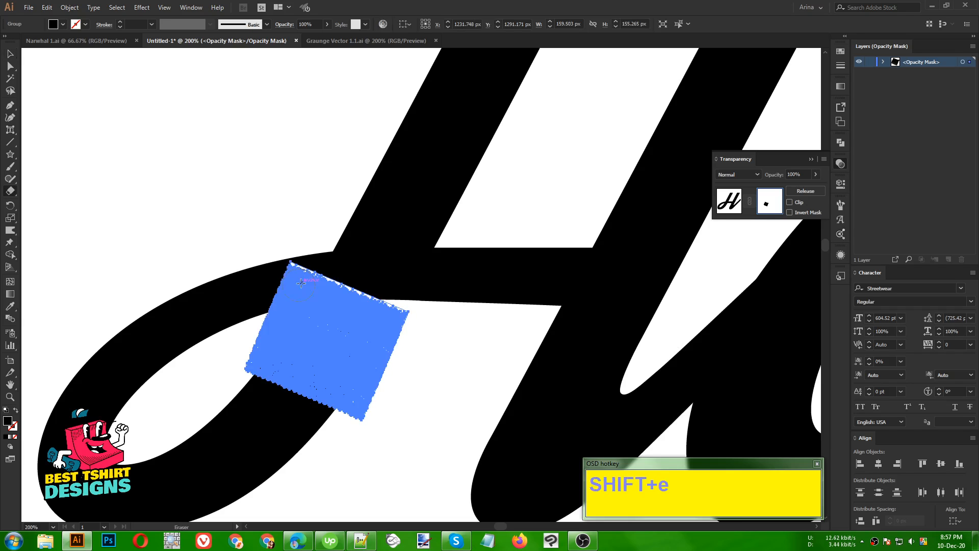
mouse_move(254, 304)
mouse_down()
mouse_move(324, 288)
mouse_move(406, 297)
mouse_up()
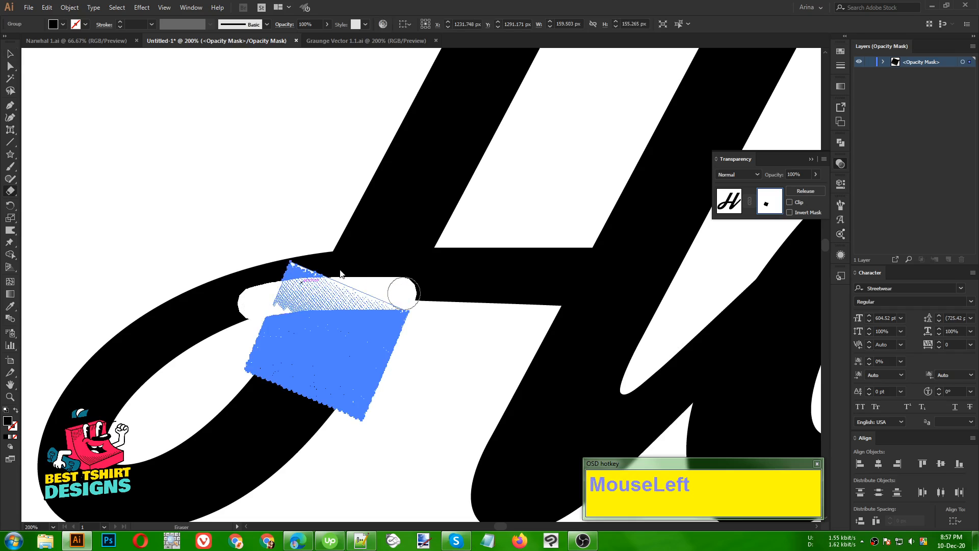
mouse_move(338, 269)
mouse_down()
mouse_move(291, 267)
mouse_move(263, 280)
mouse_up()
key(v)
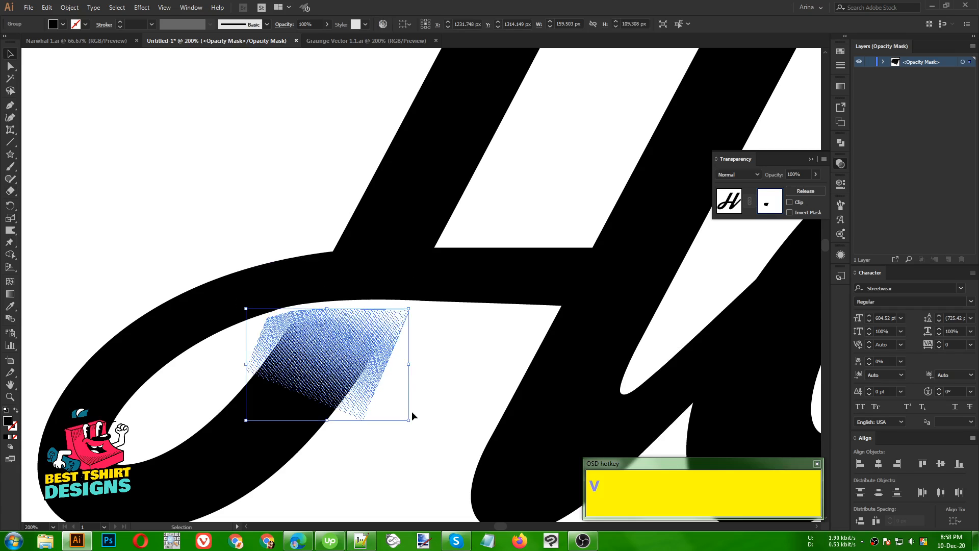
click(381, 467)
Step: Leave the opacity mask of the "H" and exit isolation mode with nothing selected
scroll(236, 210, down, 2)
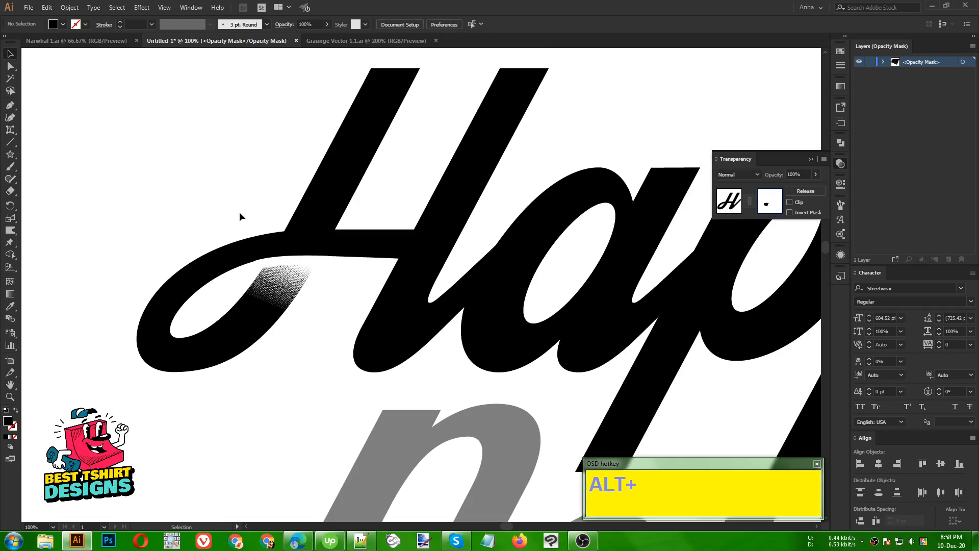
click(788, 193)
click(290, 375)
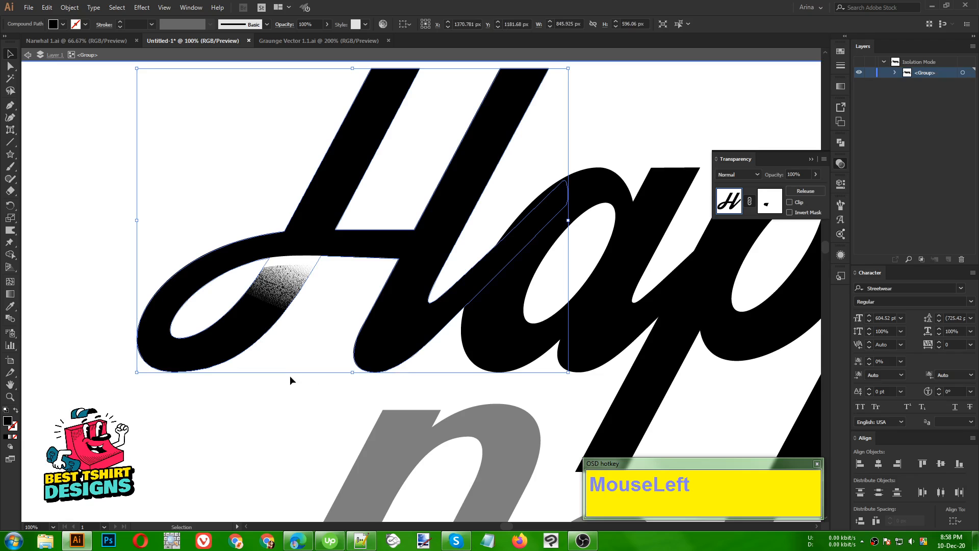
double_click(289, 375)
scroll(208, 250, down, 1)
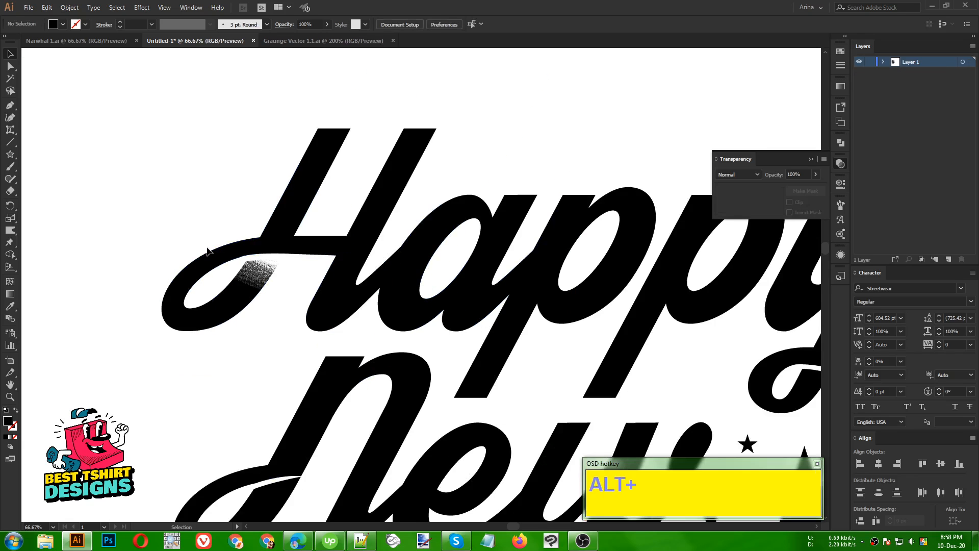
Step: Examine the complete "Happy New Year 2021" lettering with the halftone shading on the "H"
scroll(177, 234, down, 1)
click(197, 329)
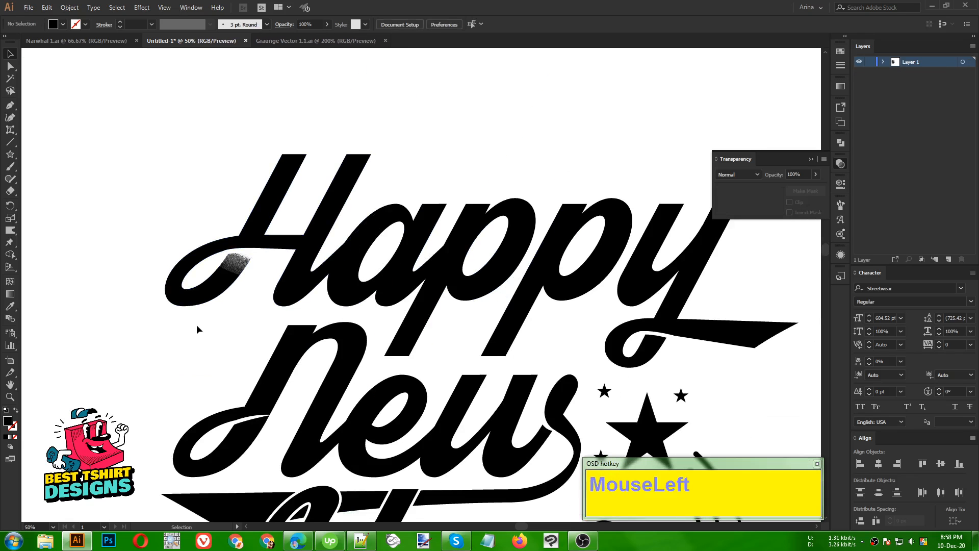
scroll(234, 179, down, 1)
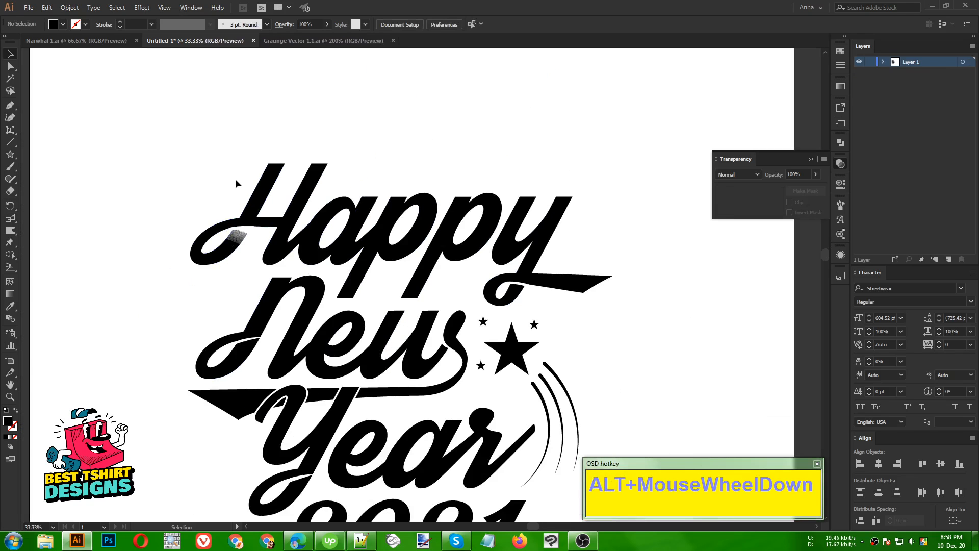
scroll(224, 178, down, 1)
scroll(148, 189, down, 1)
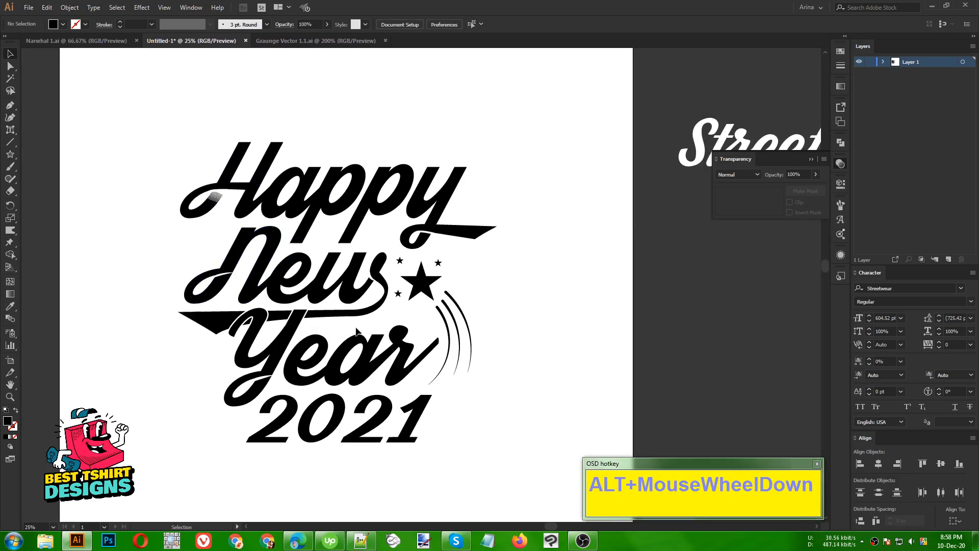
scroll(390, 359, up, 1)
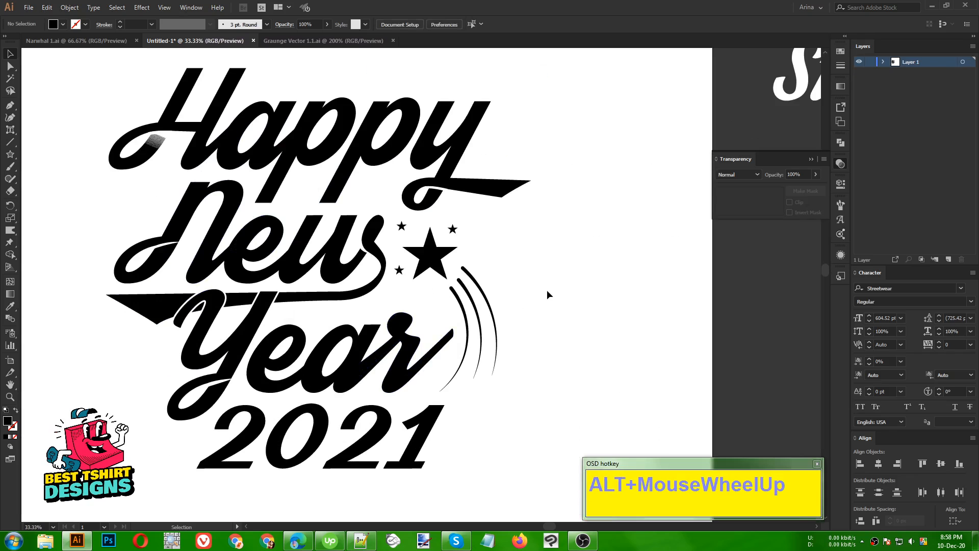
mouse_move(546, 289)
mouse_down()
mouse_move(360, 322)
mouse_move(533, 287)
mouse_up()
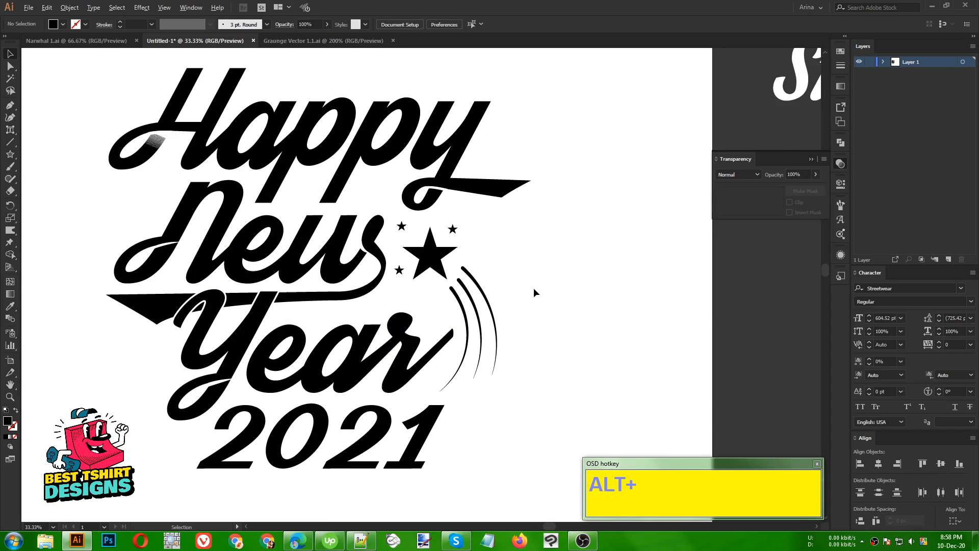
scroll(533, 288, down, 1)
drag(193, 94, 561, 456)
click(562, 455)
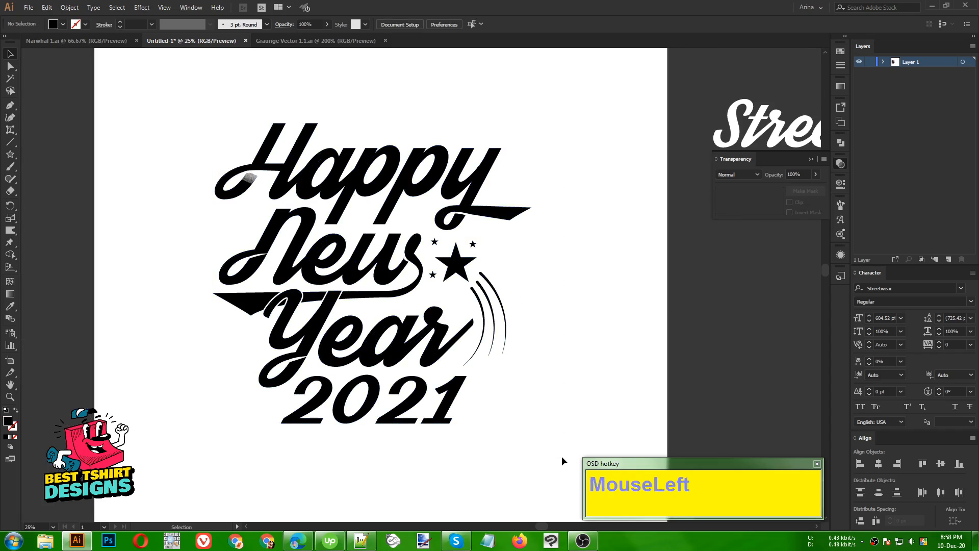
scroll(380, 256, up, 1)
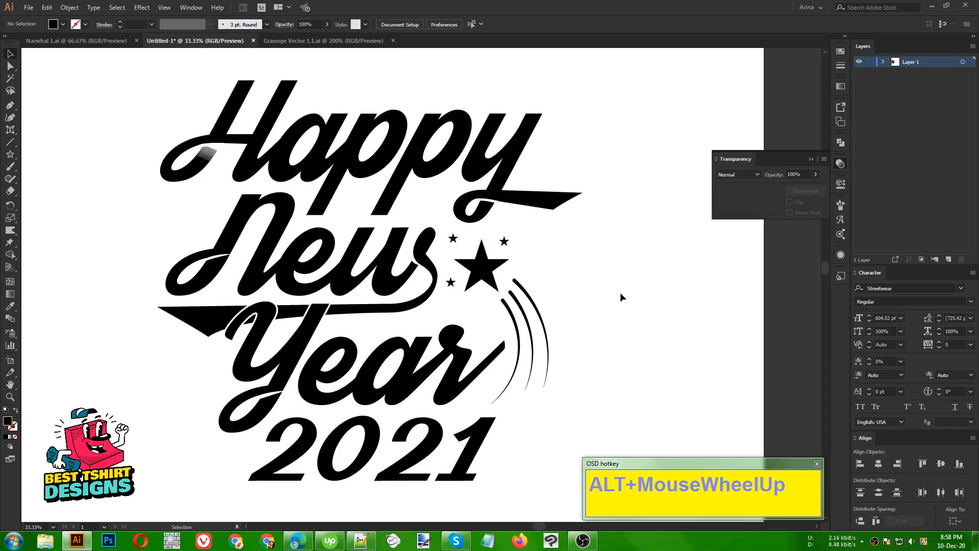
drag(620, 292, 607, 295)
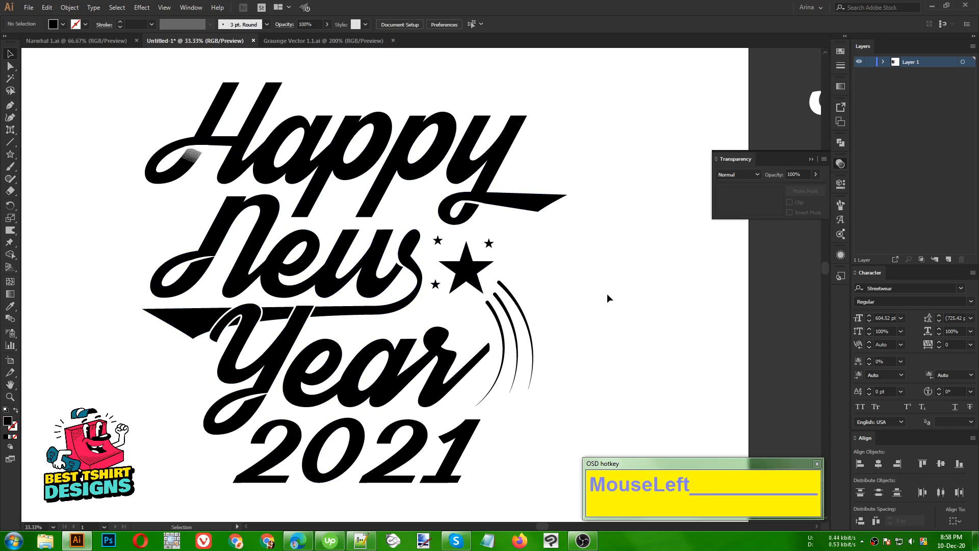